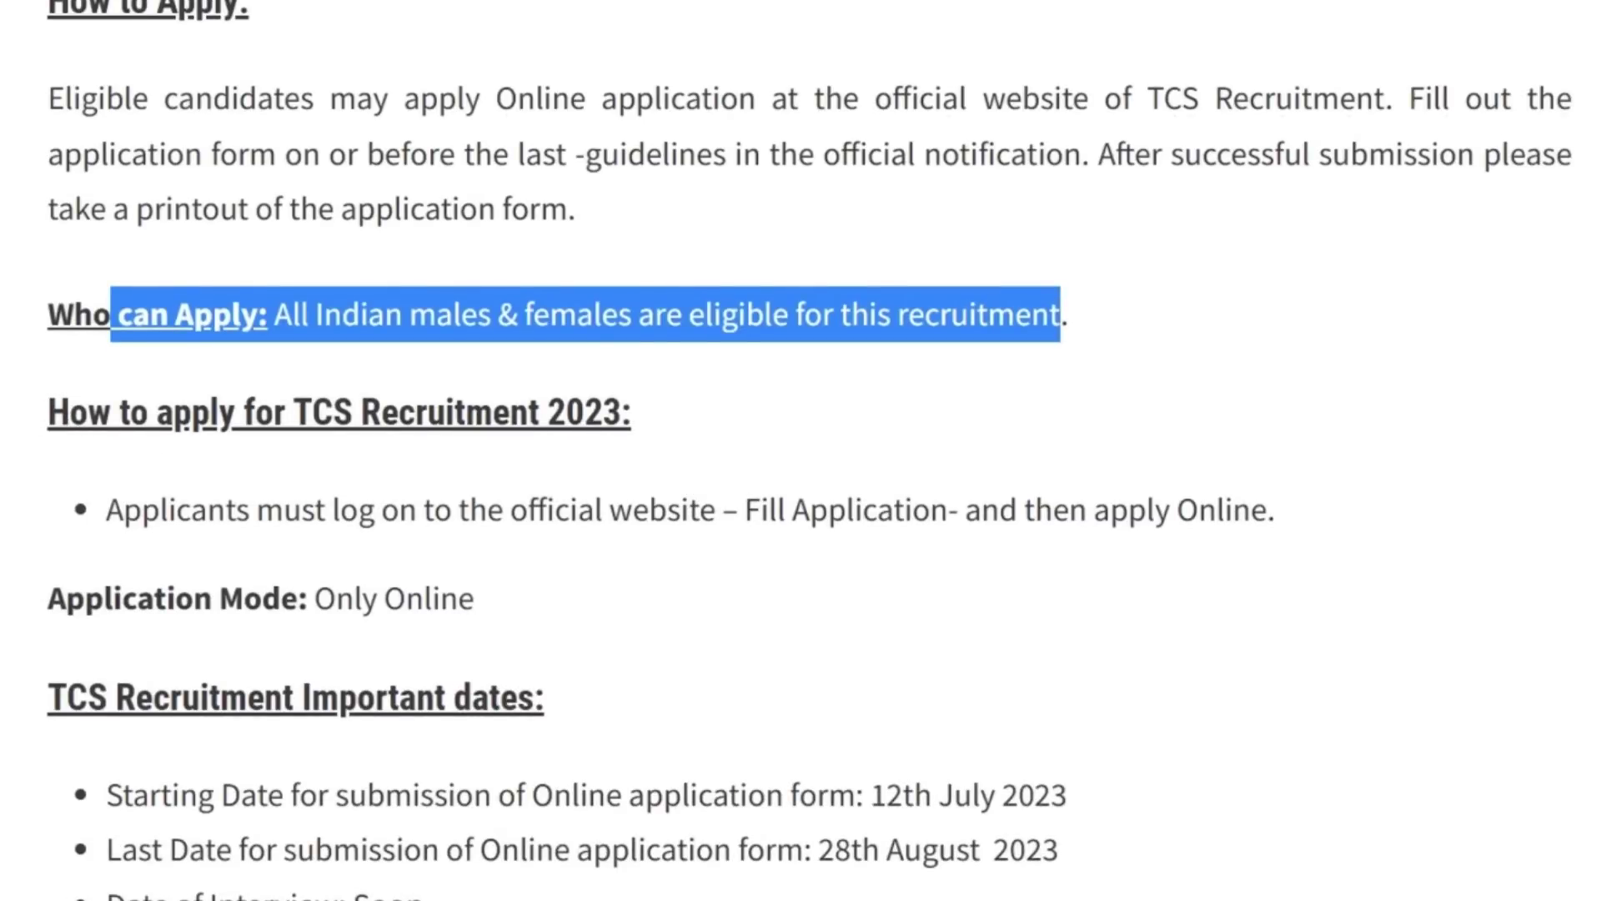
- Examine the TCS recruitment post's application instructions, application mode, important dates and important links
{"action": "left_click_drag", "start_coordinate": [250, 510], "coordinate": [722, 510]}
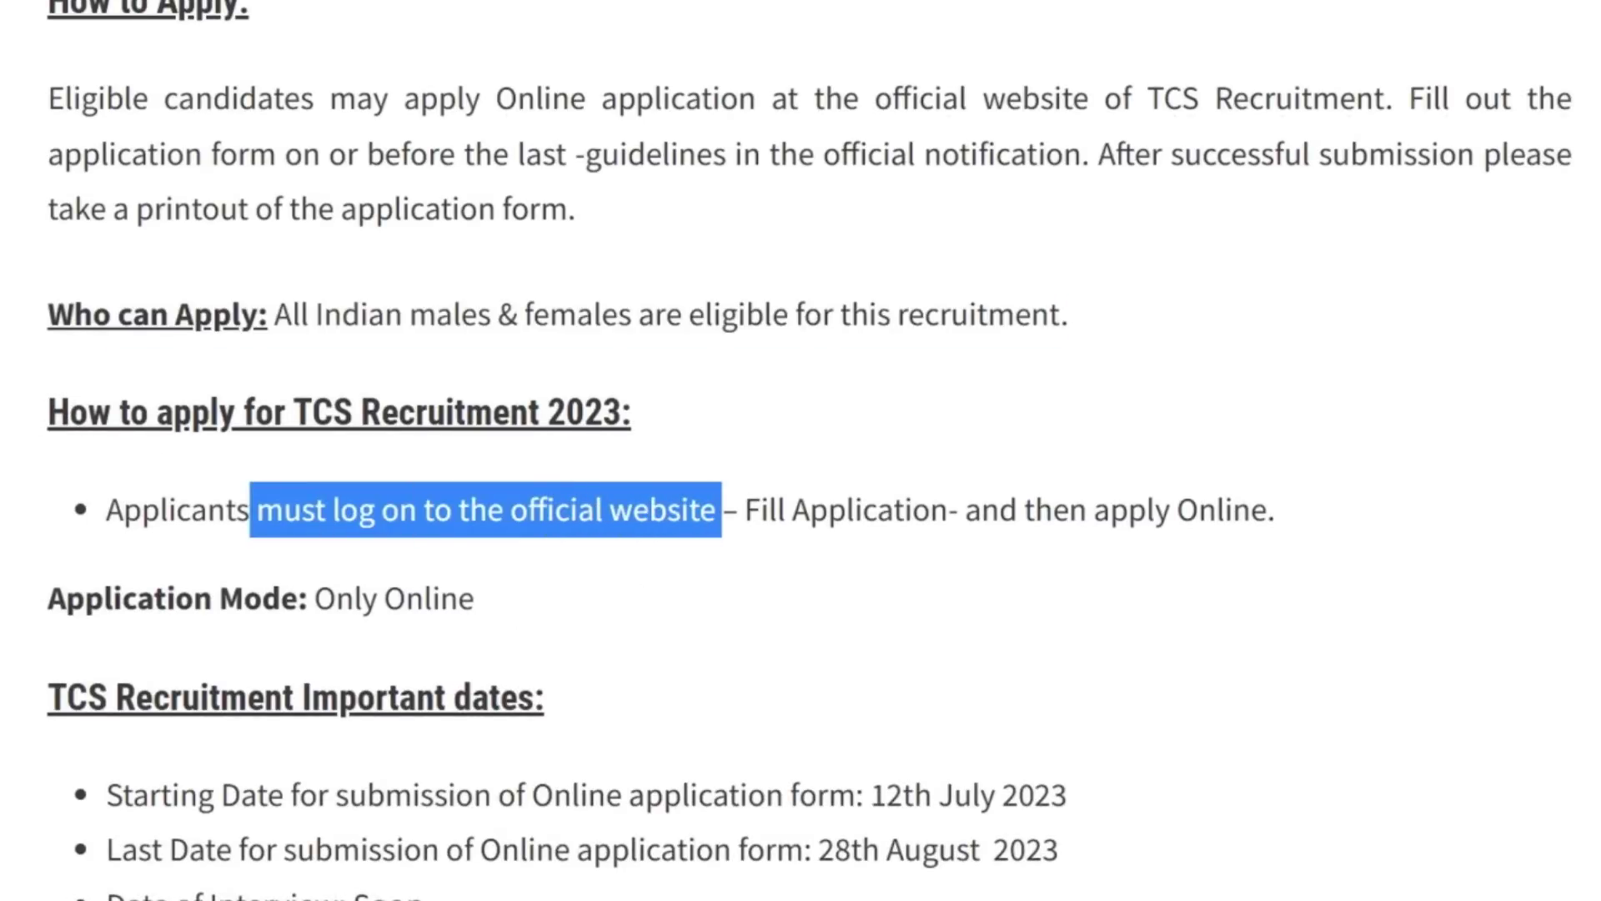
{"action": "left_click_drag", "start_coordinate": [314, 598], "coordinate": [473, 598]}
{"action": "scroll", "coordinate": [718, 575], "scroll_direction": "down", "scroll_amount": 2}
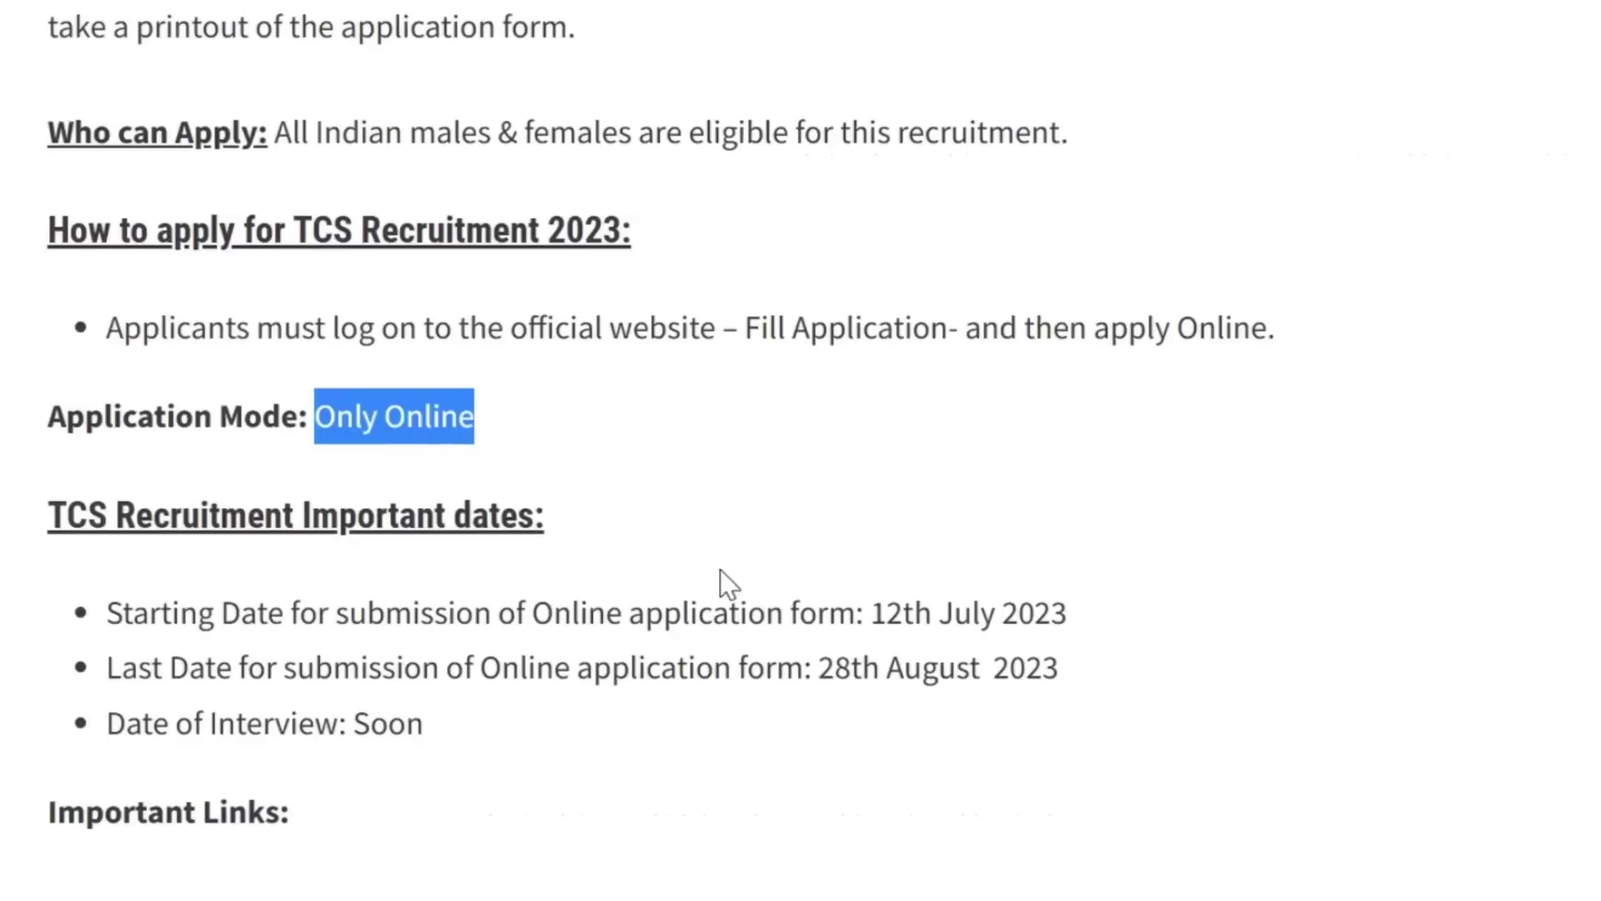
{"action": "left_click_drag", "start_coordinate": [300, 515], "coordinate": [1076, 613]}
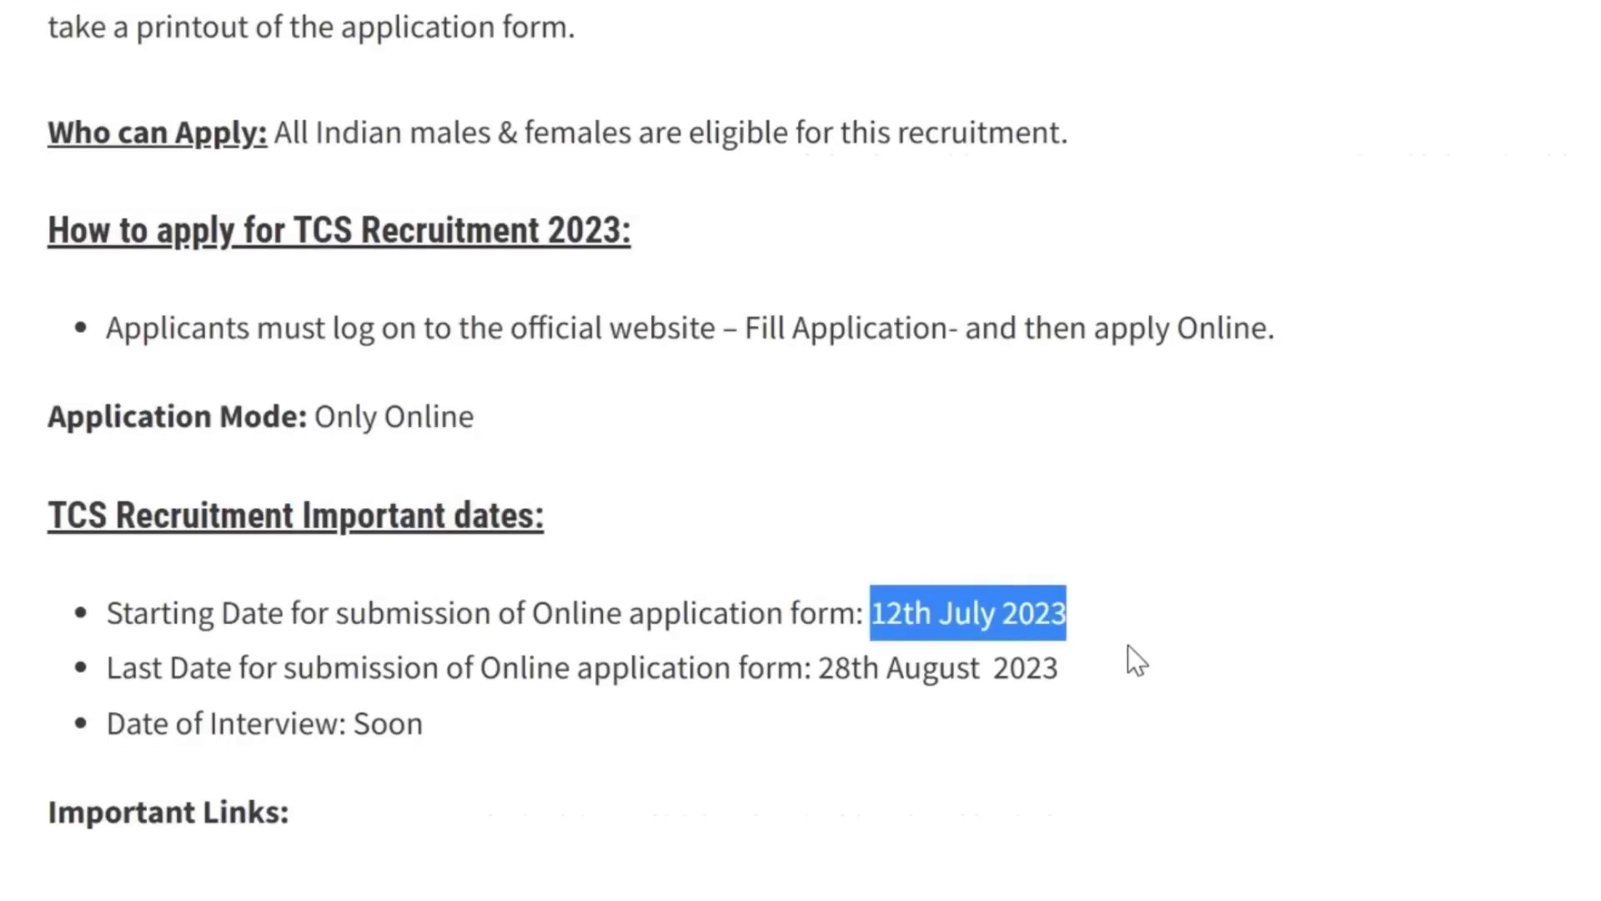
{"action": "left_click_drag", "start_coordinate": [813, 667], "coordinate": [1042, 667]}
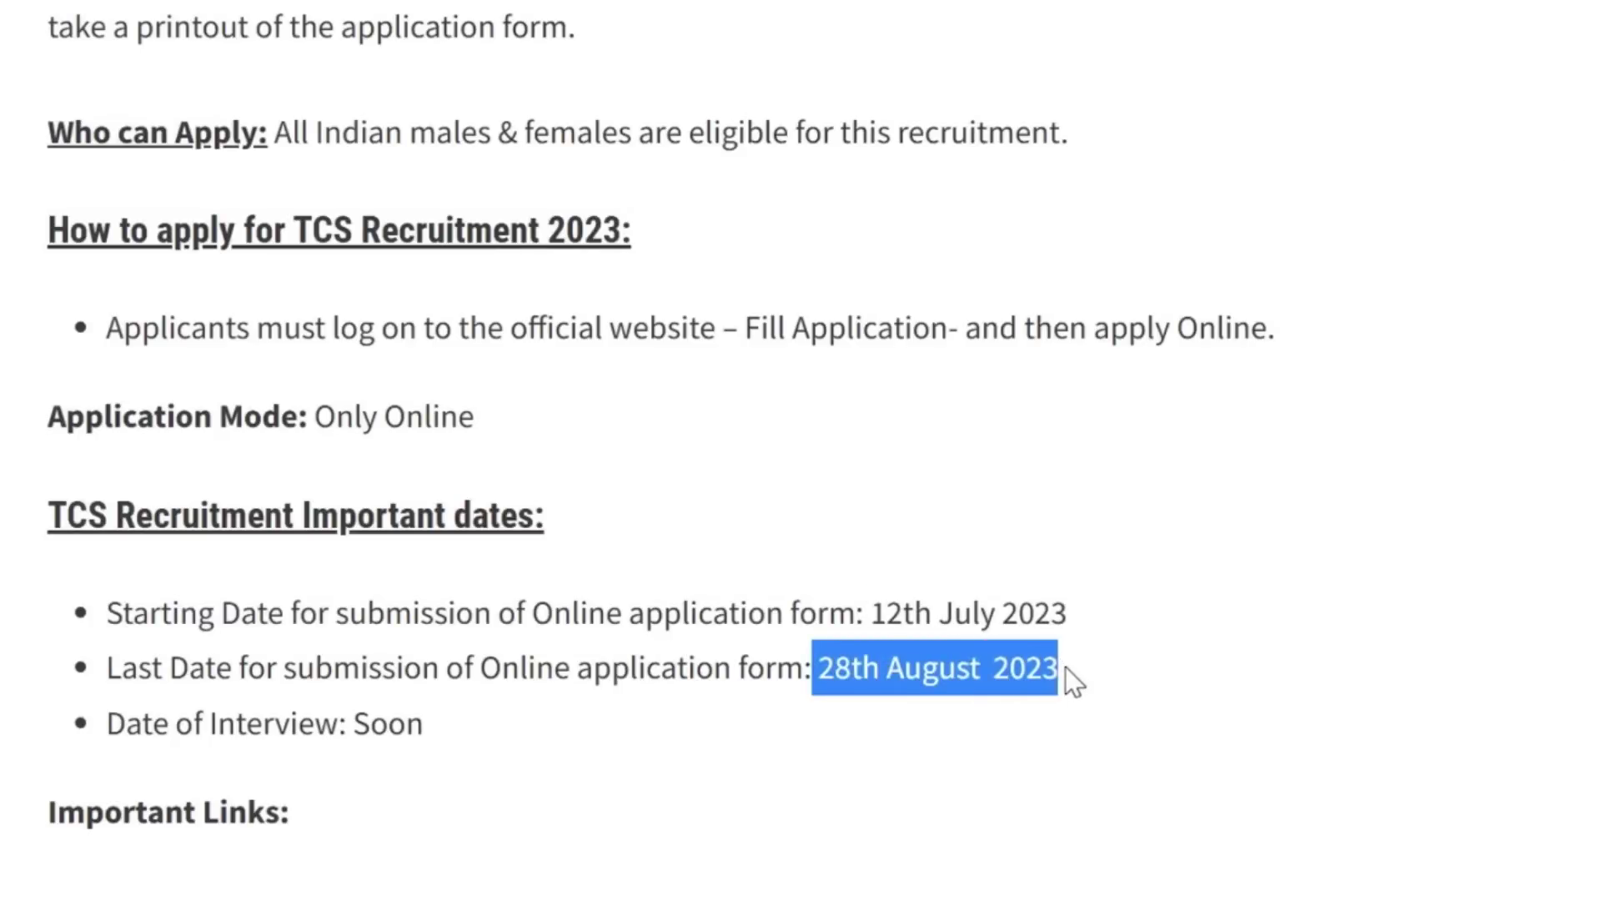
{"action": "scroll", "coordinate": [303, 632], "scroll_direction": "down", "scroll_amount": 2}
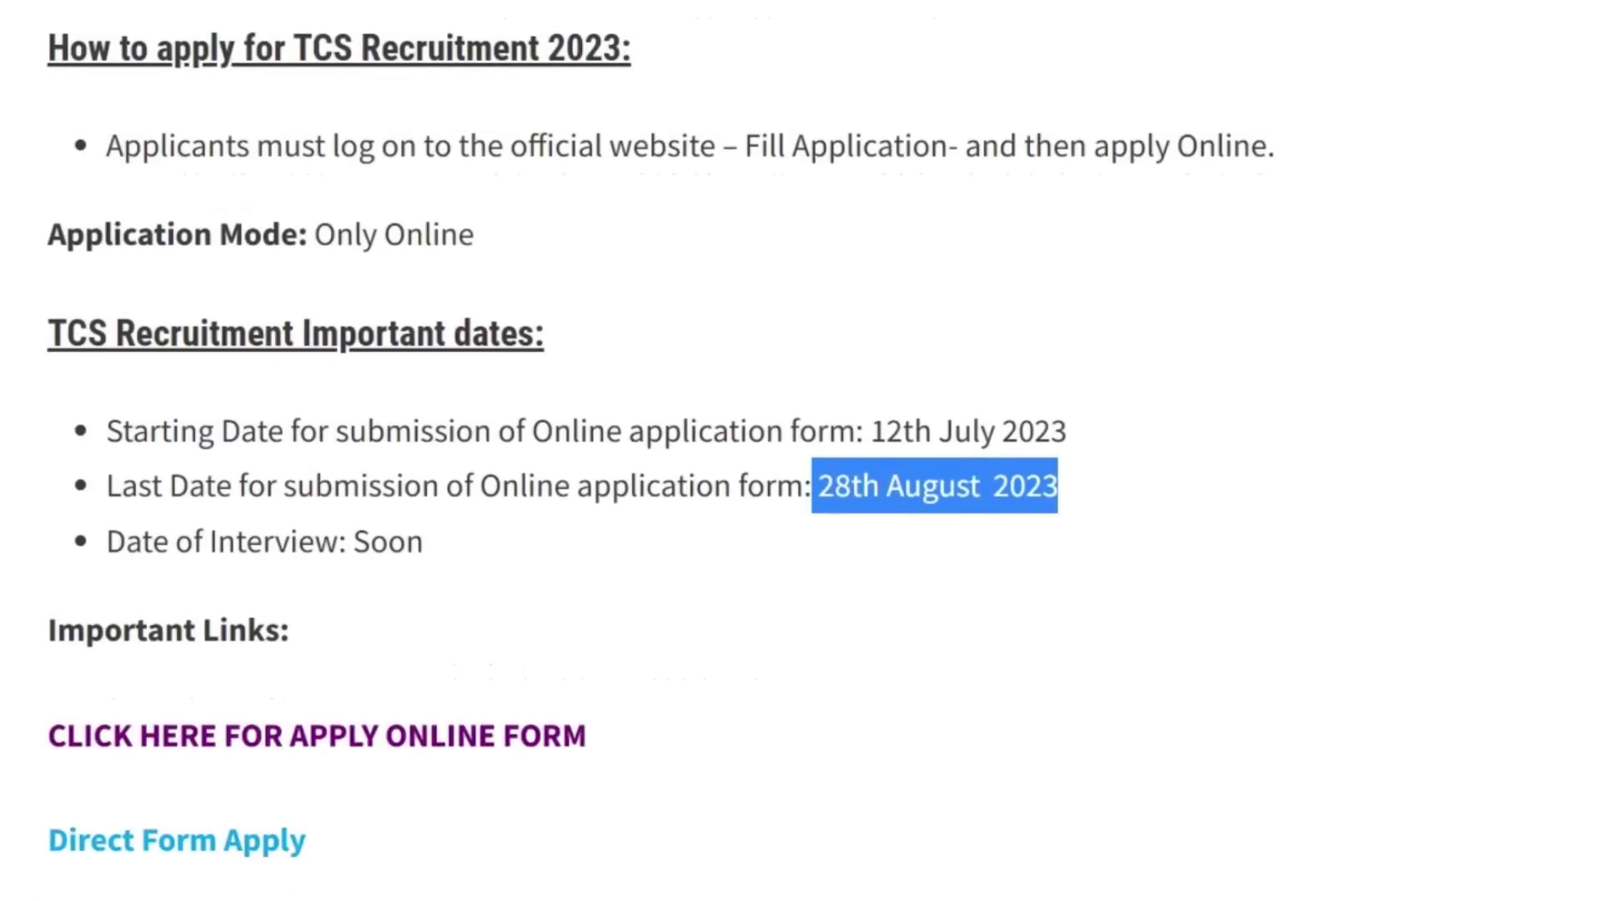
{"action": "left_click_drag", "start_coordinate": [109, 550], "coordinate": [337, 553]}
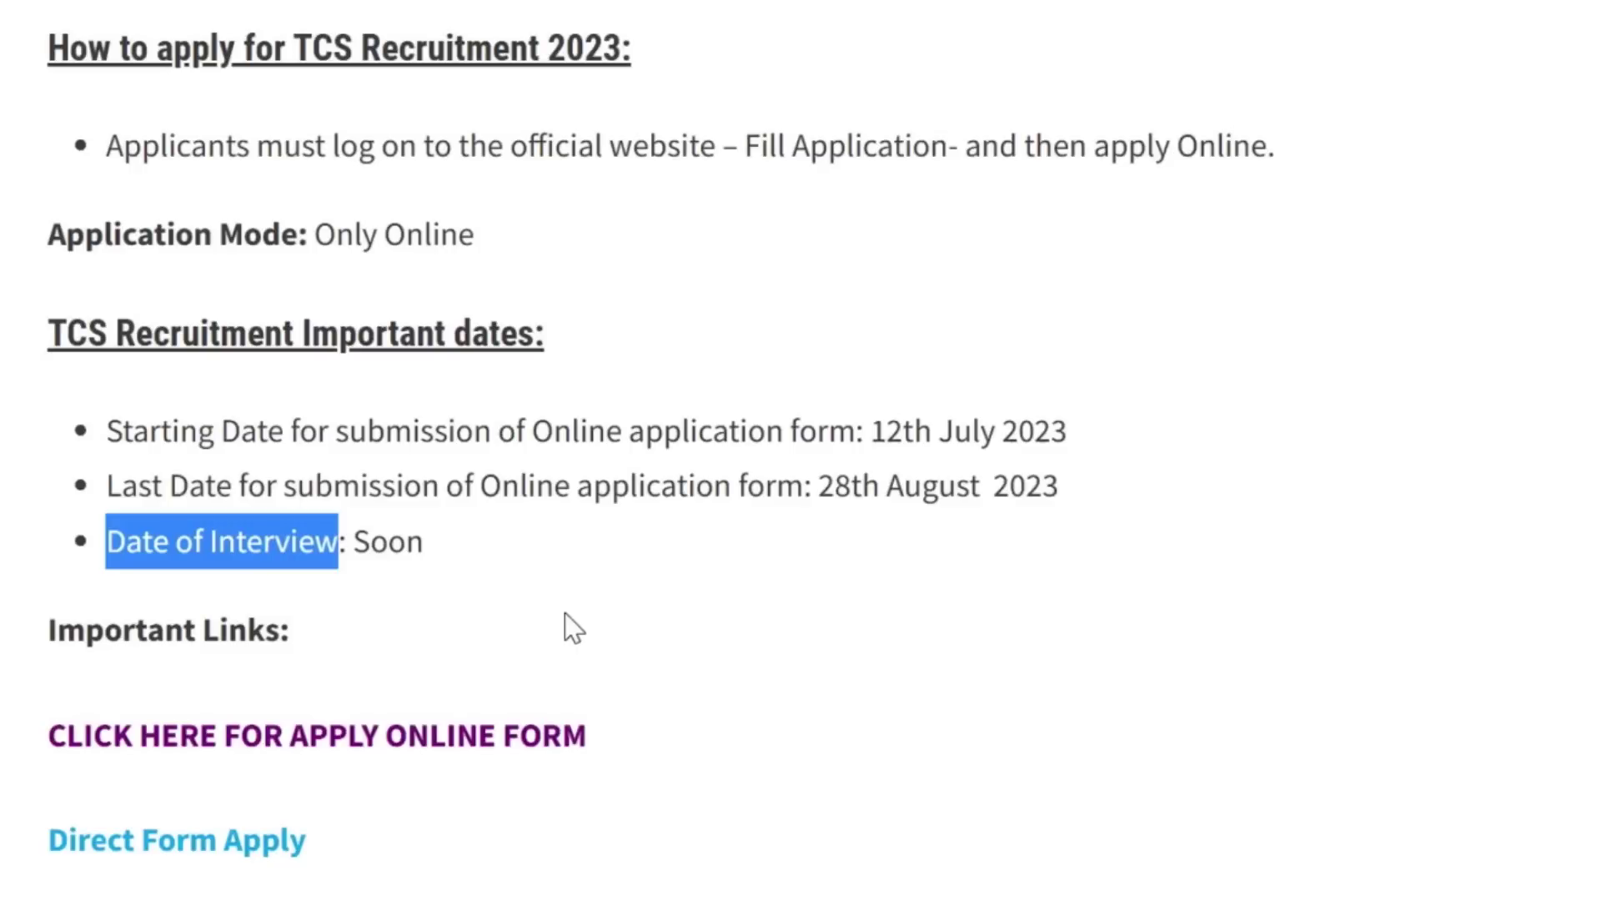
{"action": "scroll", "coordinate": [617, 534], "scroll_direction": "down", "scroll_amount": 2}
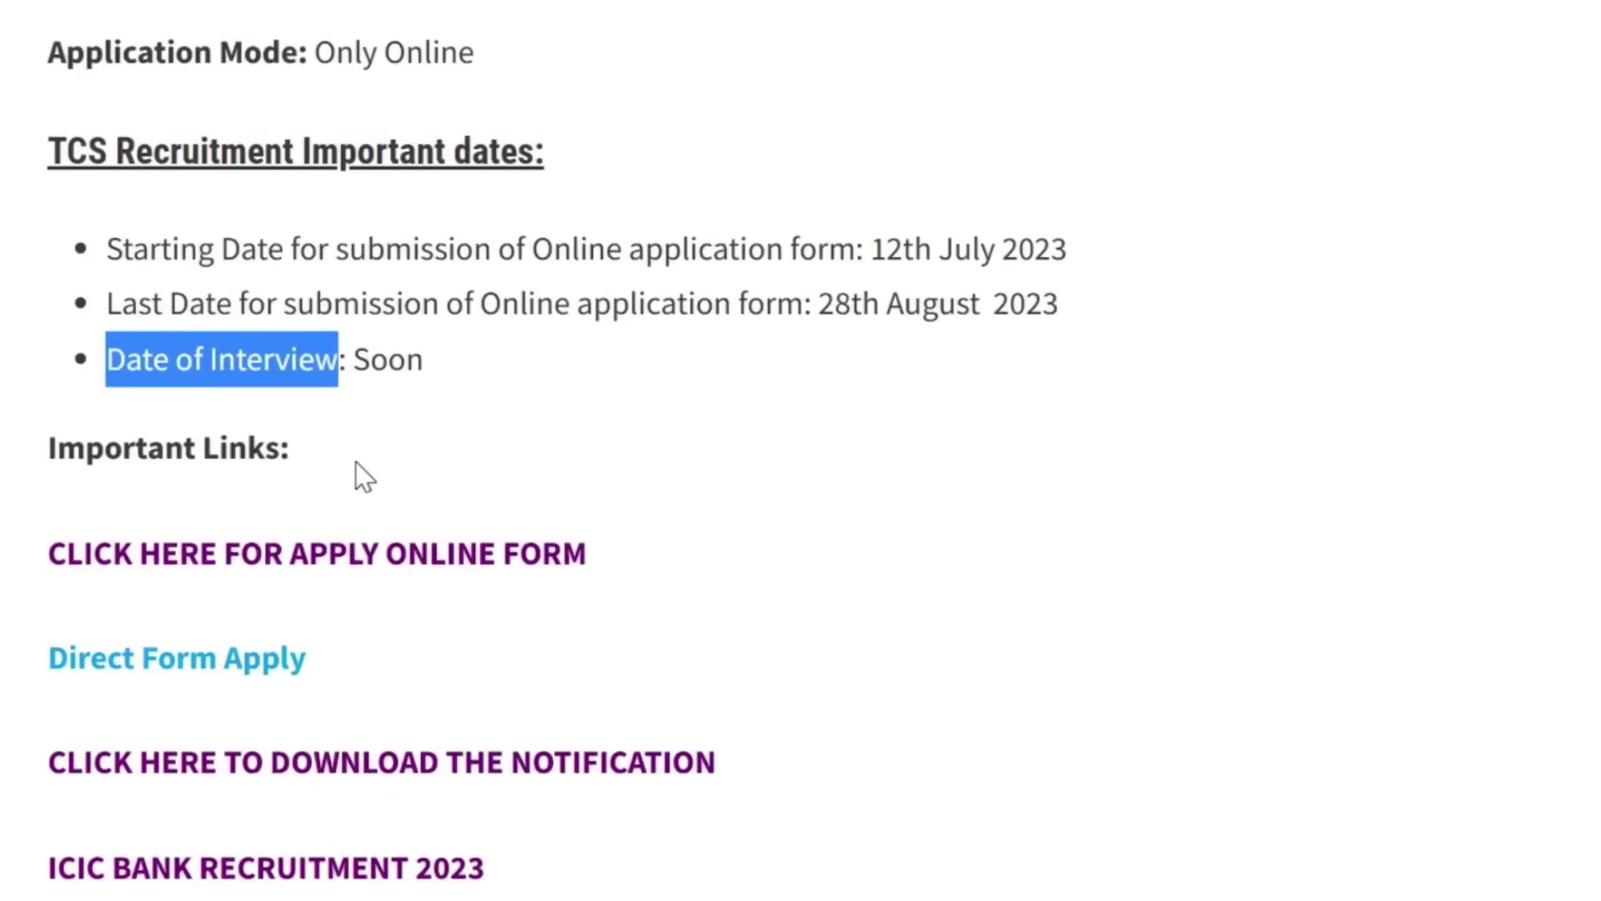
{"action": "left_click", "coordinate": [338, 454]}
{"action": "left_click_drag", "start_coordinate": [339, 453], "coordinate": [62, 462]}
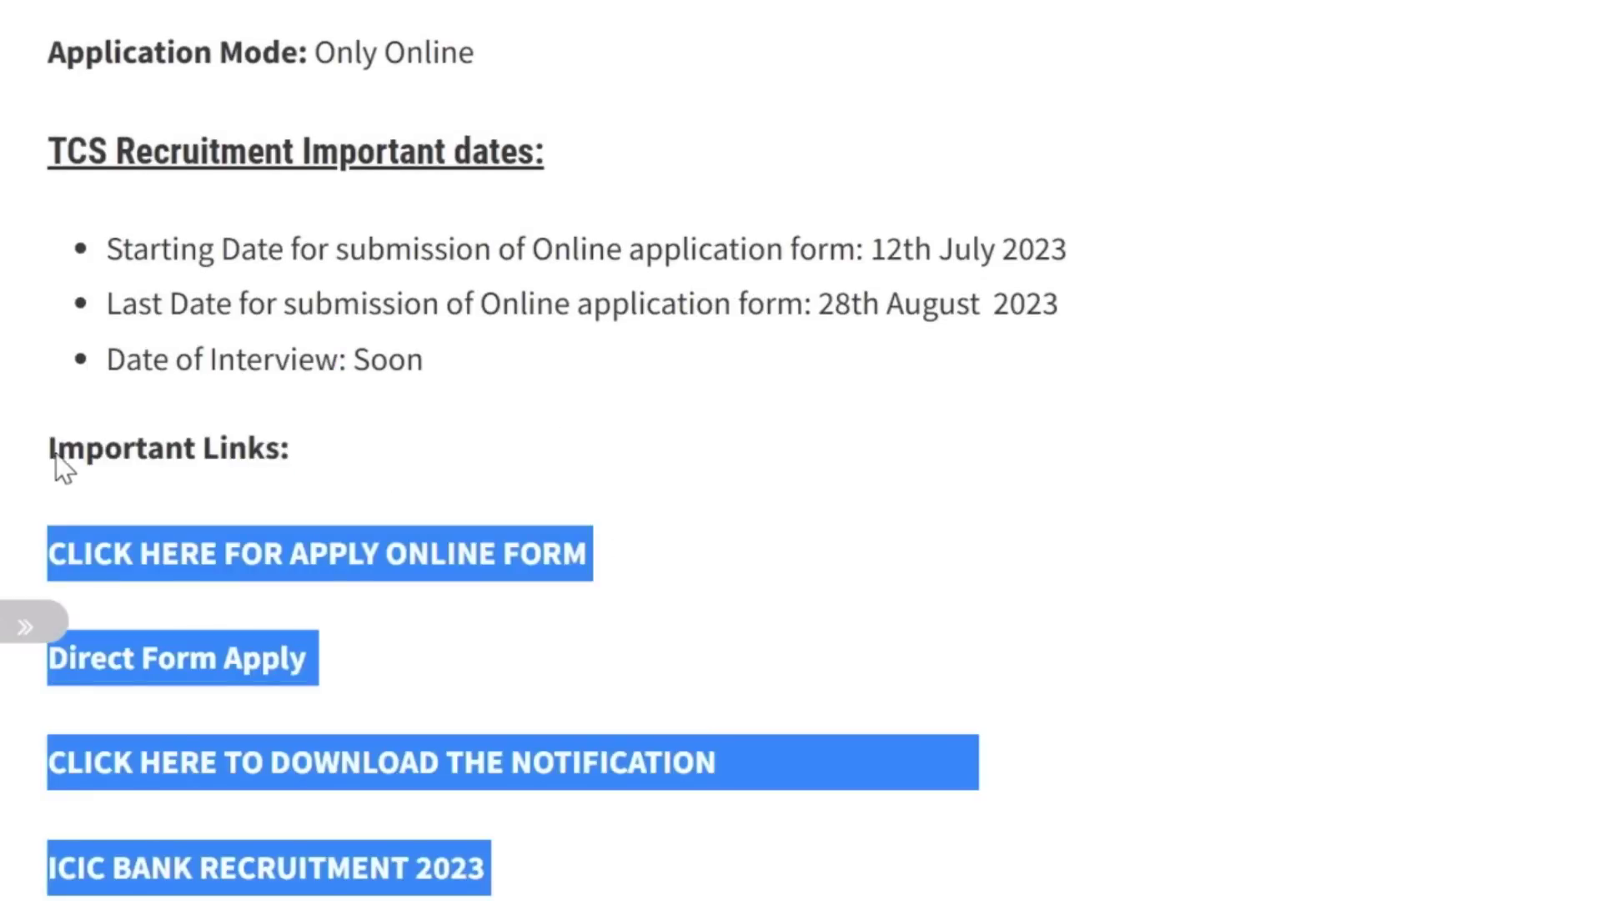
{"action": "left_click", "coordinate": [567, 448]}
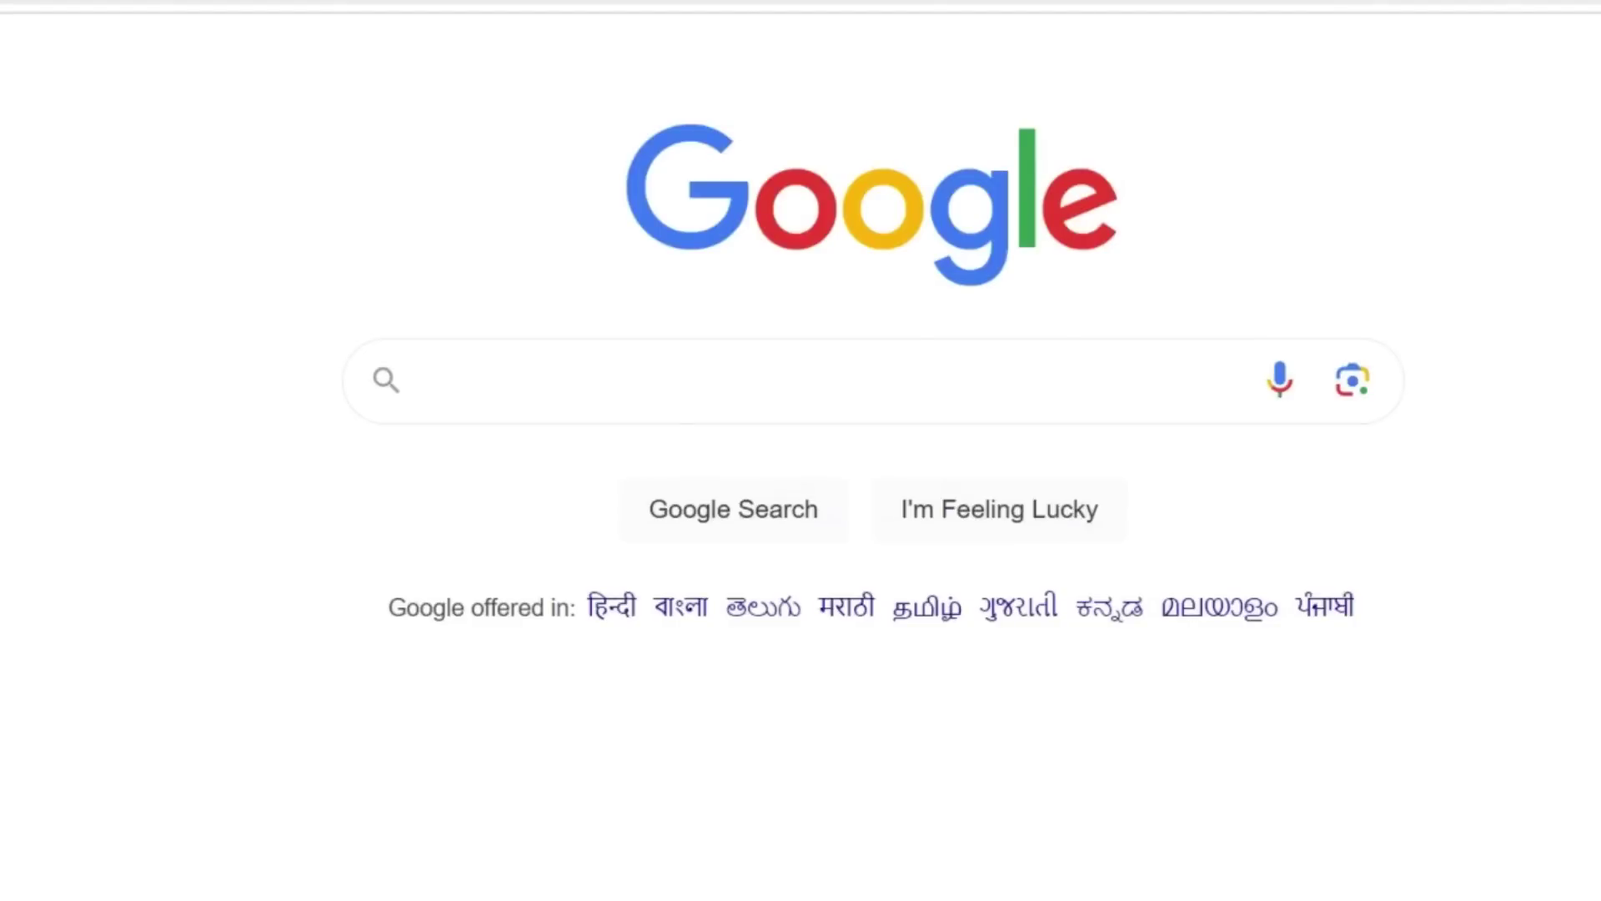
- Search Google for studyfordreams.in and open the Study for dreams home page from the results
{"action": "type", "text": "study"}
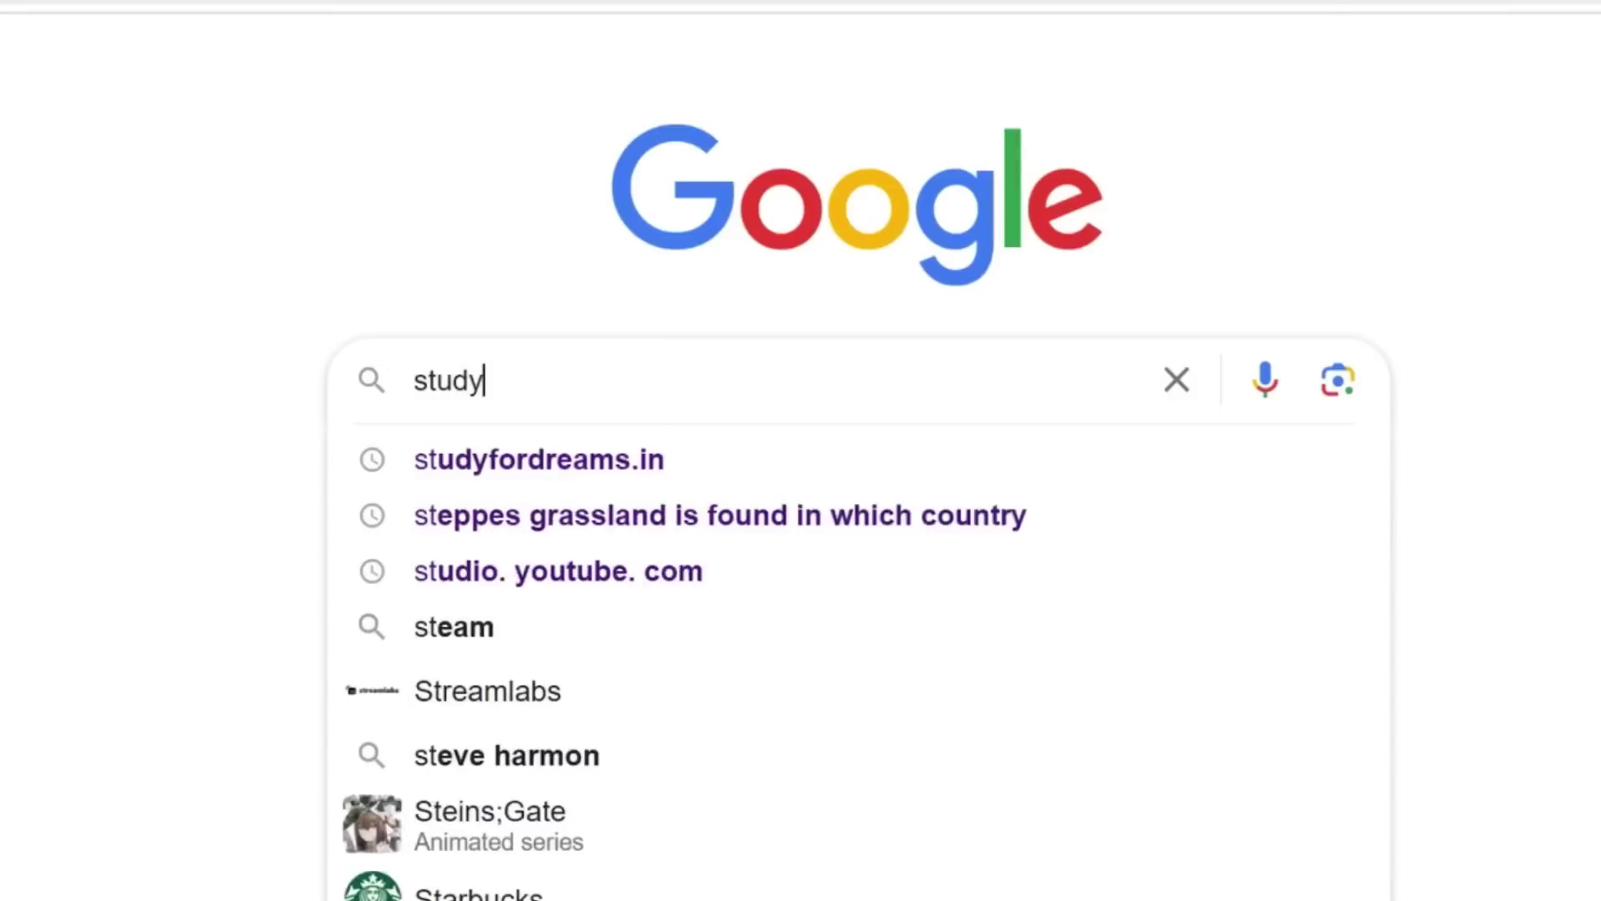
{"action": "type", "text": "fordreams."}
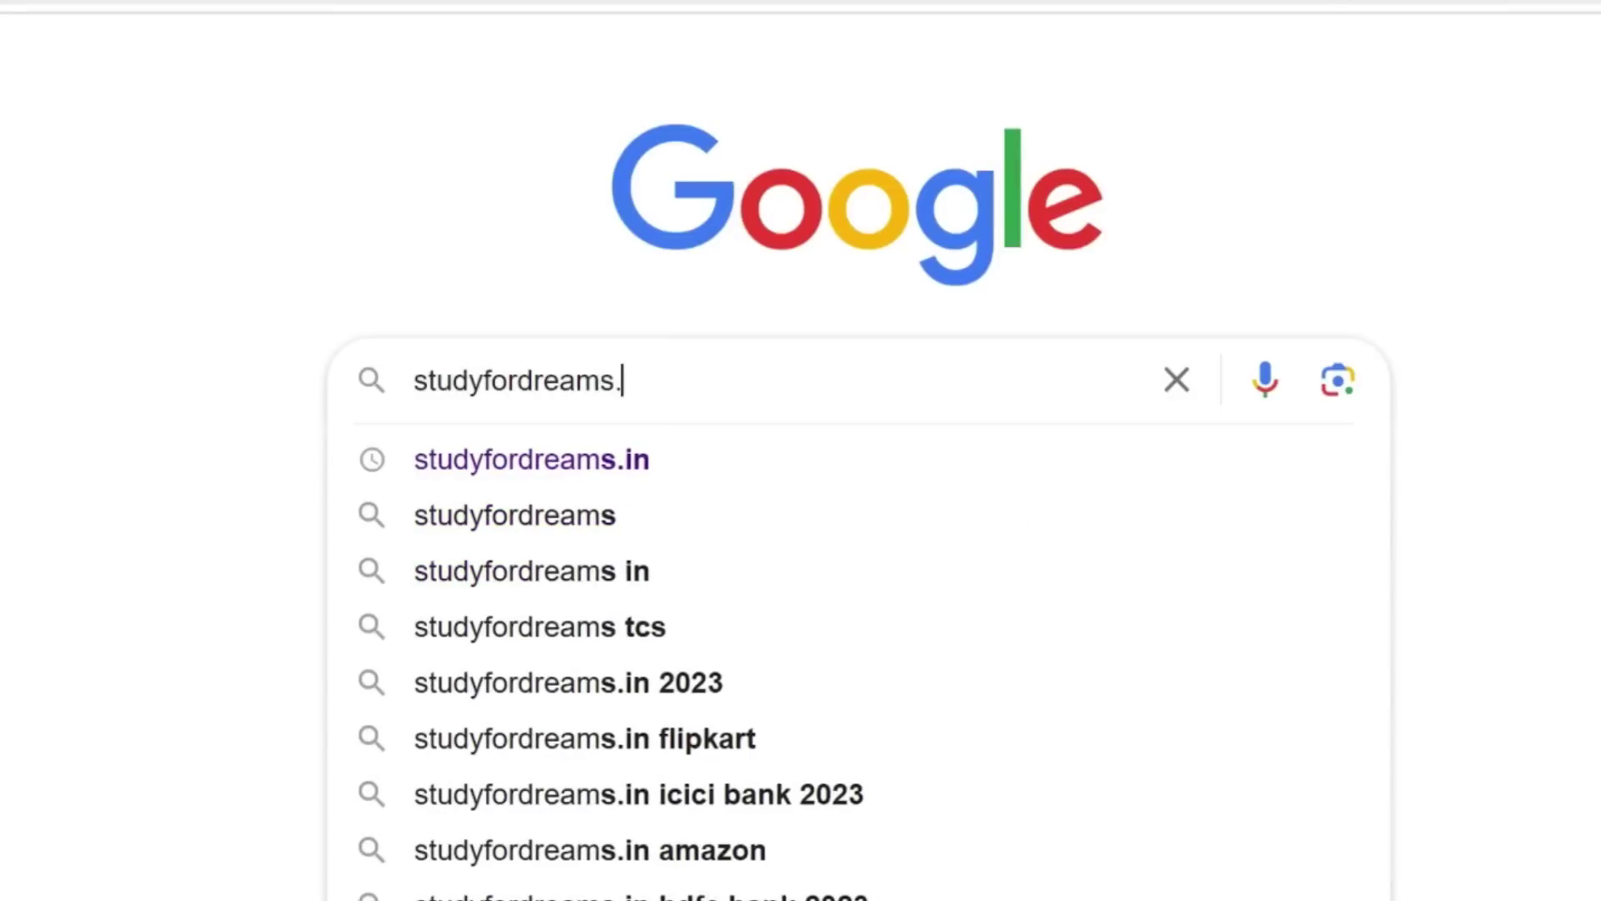
{"action": "type", "text": "in"}
{"action": "key", "text": "Return"}
{"action": "scroll", "coordinate": [903, 650], "scroll_direction": "down", "scroll_amount": 8}
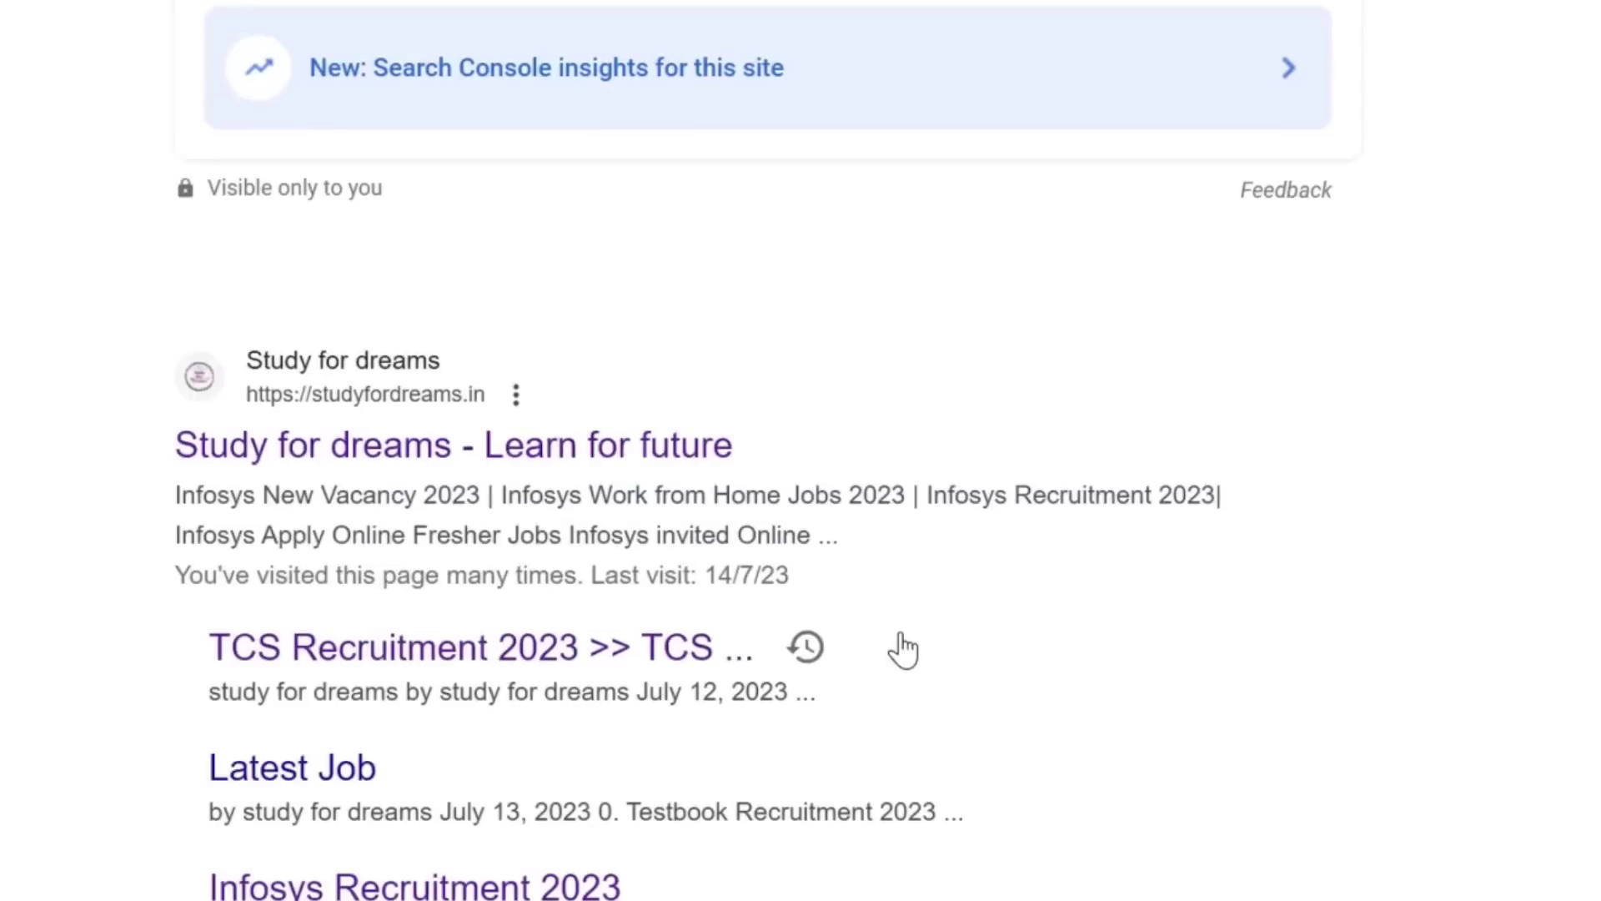
{"action": "scroll", "coordinate": [310, 488], "scroll_direction": "down", "scroll_amount": 2}
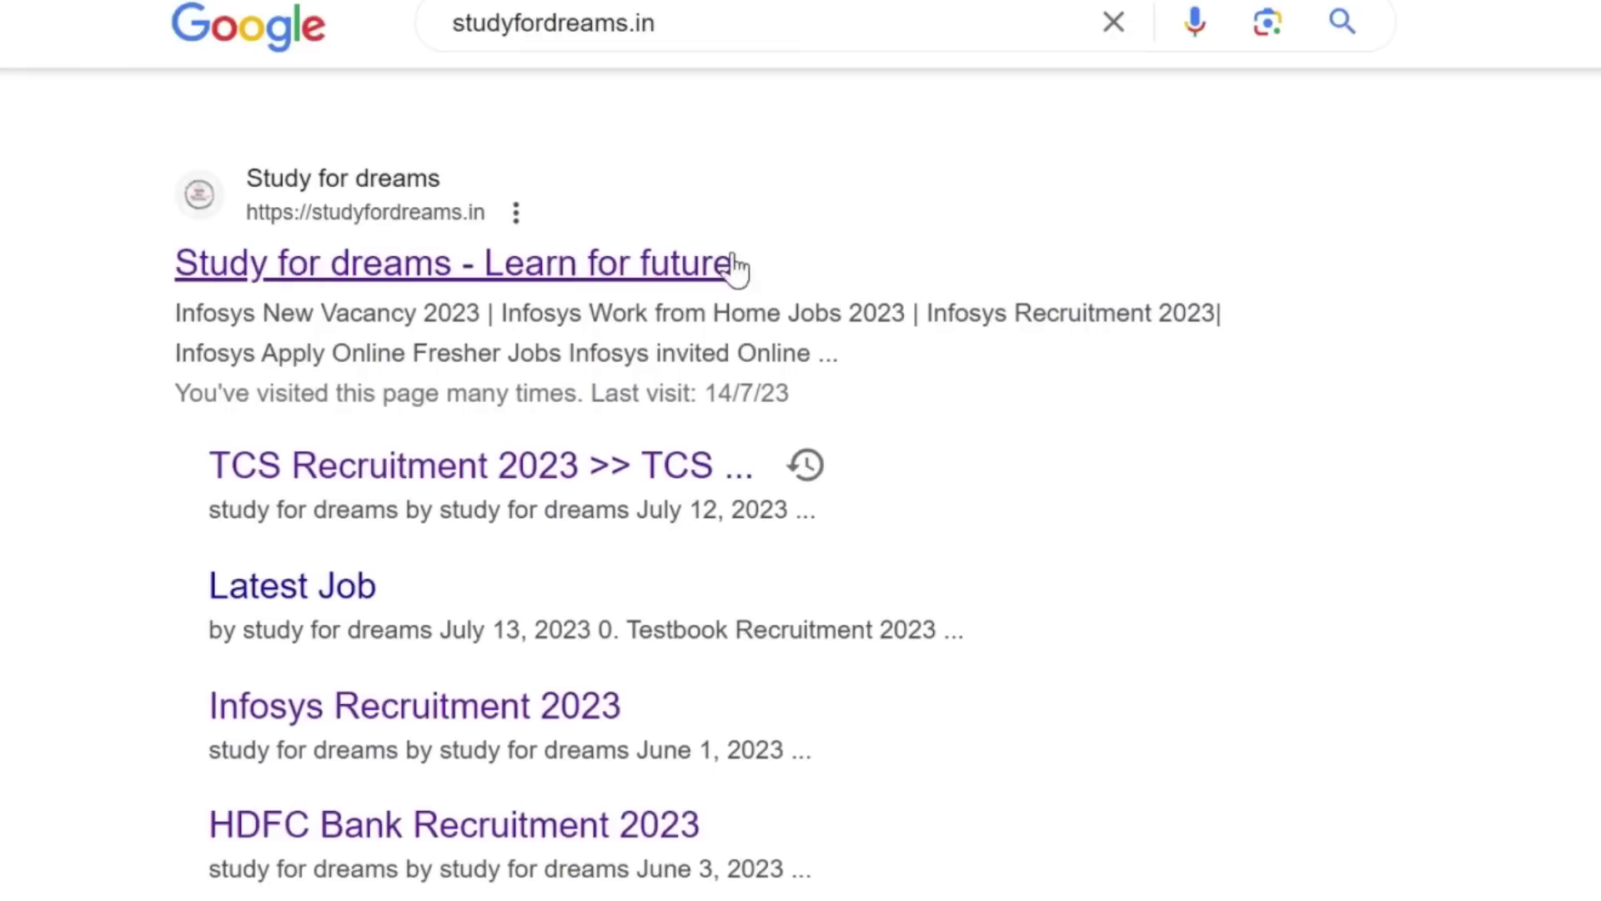
{"action": "left_click", "coordinate": [612, 271]}
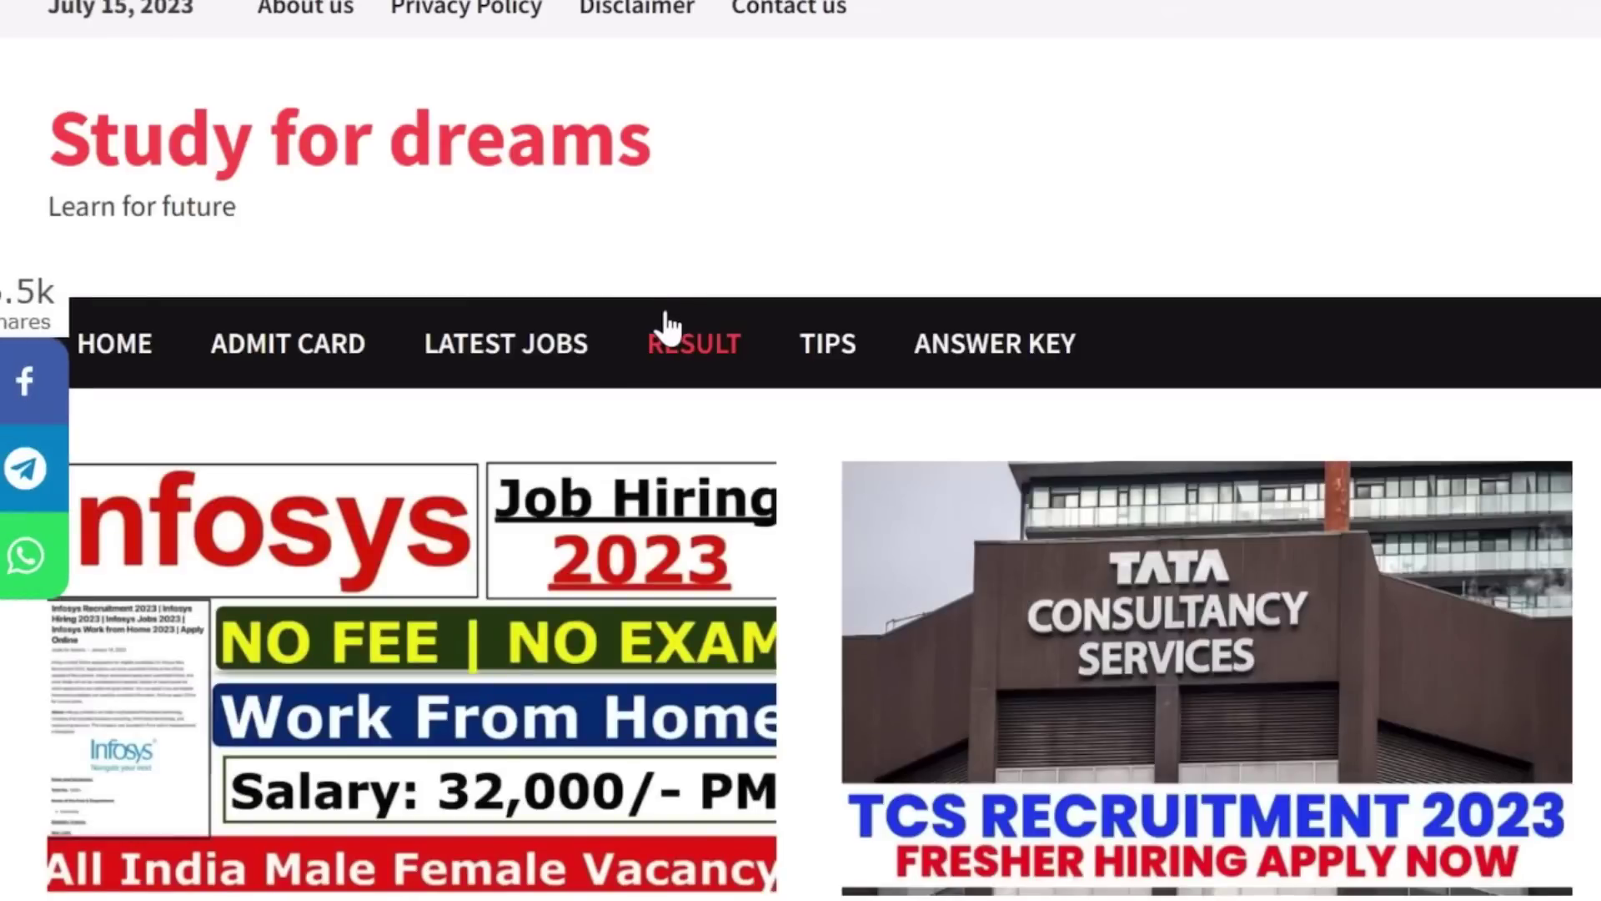
- Hide the social sharing bar and open the TCS Recruitment 2023 fresher hiring post
{"action": "left_click", "coordinate": [28, 627]}
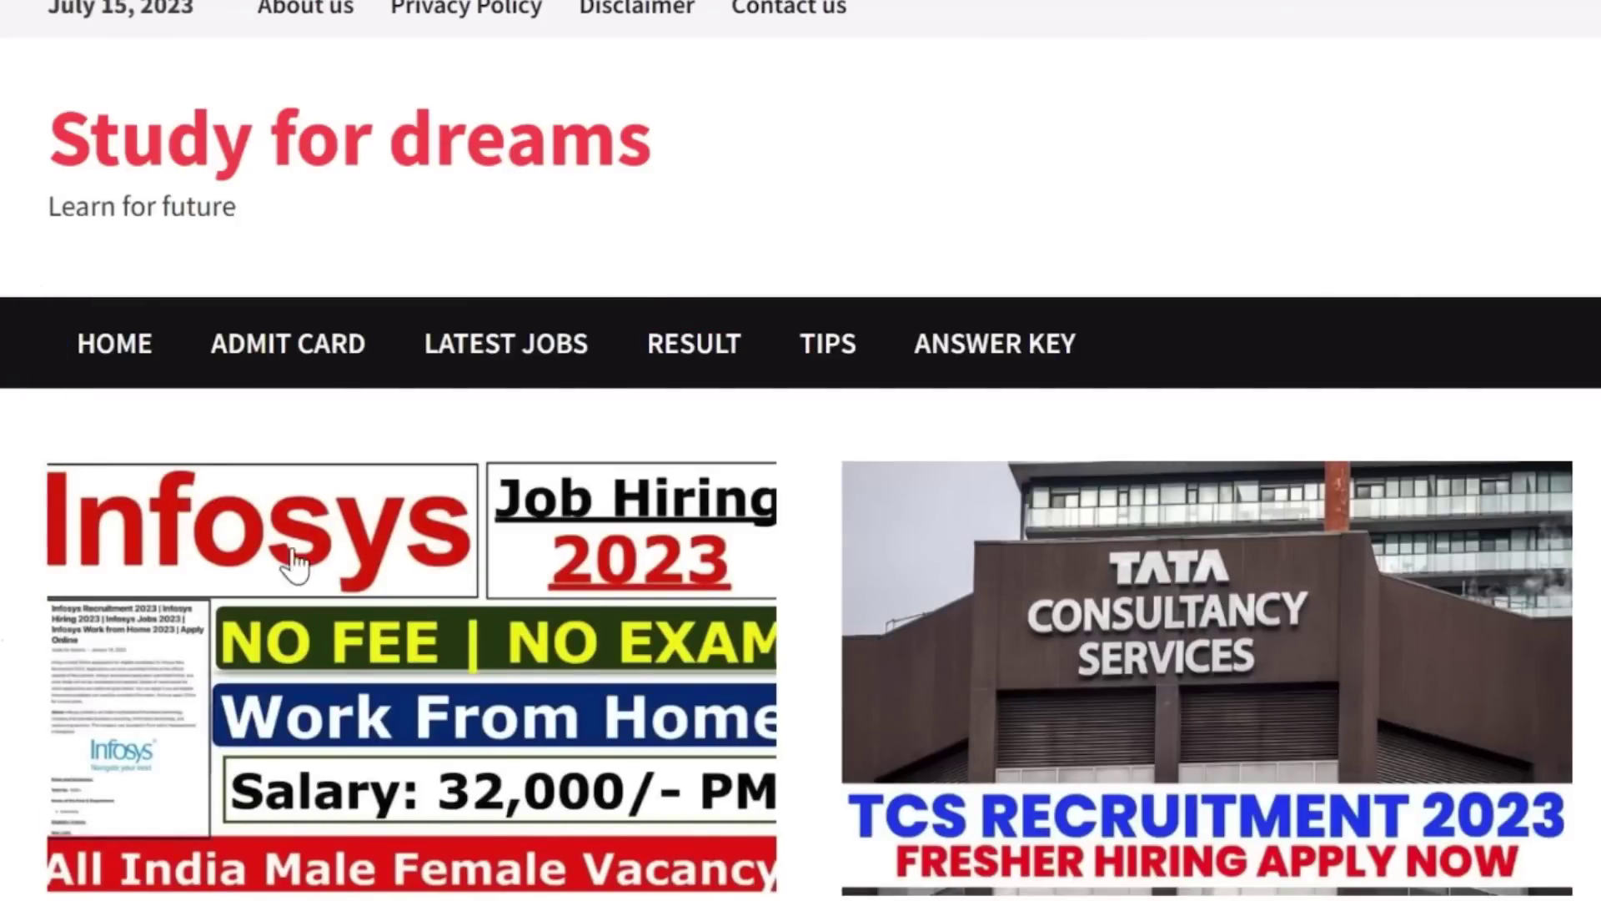
{"action": "scroll", "coordinate": [928, 508], "scroll_direction": "down", "scroll_amount": 2}
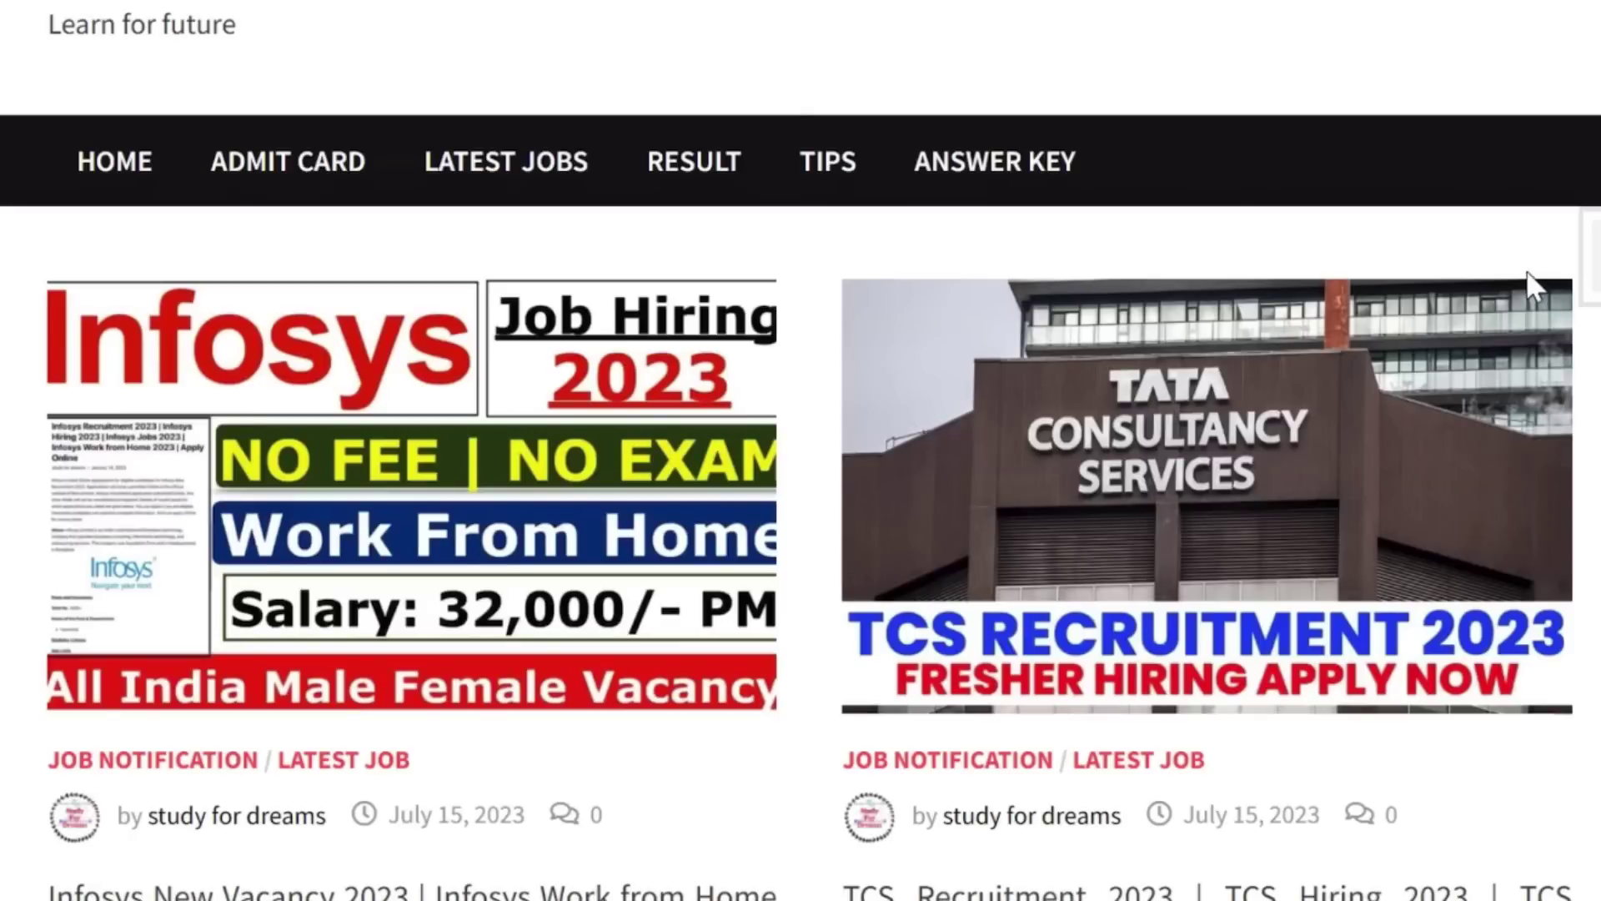
{"action": "left_click", "coordinate": [1193, 497]}
- Find the important links in the TCS Recruitment 2023 post and open the apply online form
{"action": "scroll", "coordinate": [656, 457], "scroll_direction": "down", "scroll_amount": 2}
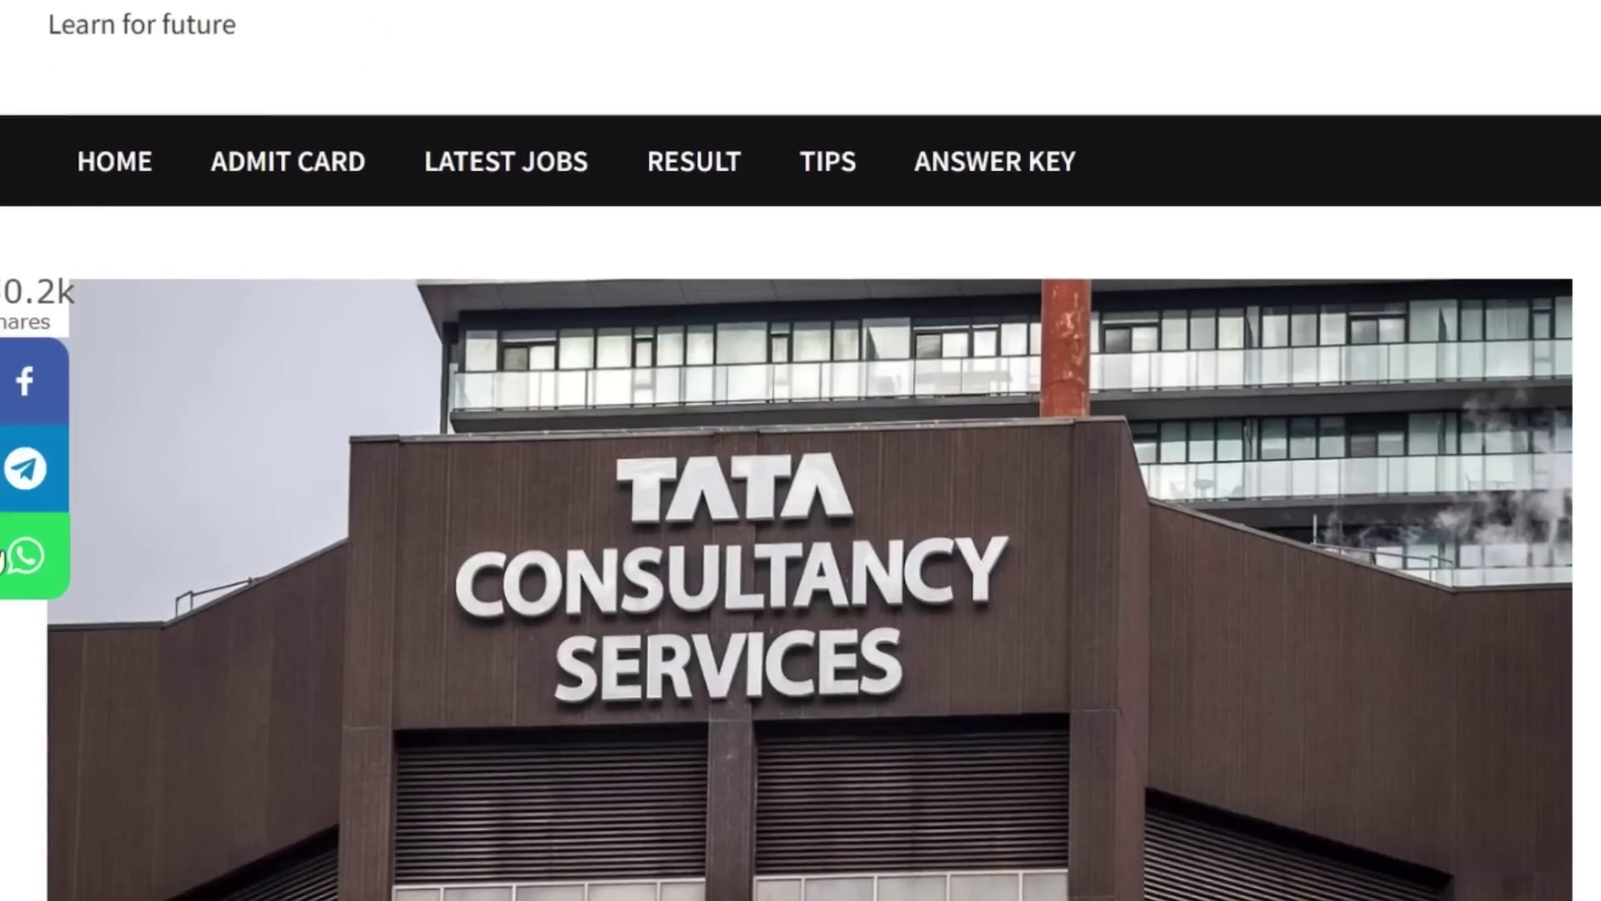
{"action": "scroll", "coordinate": [242, 501], "scroll_direction": "down", "scroll_amount": 5}
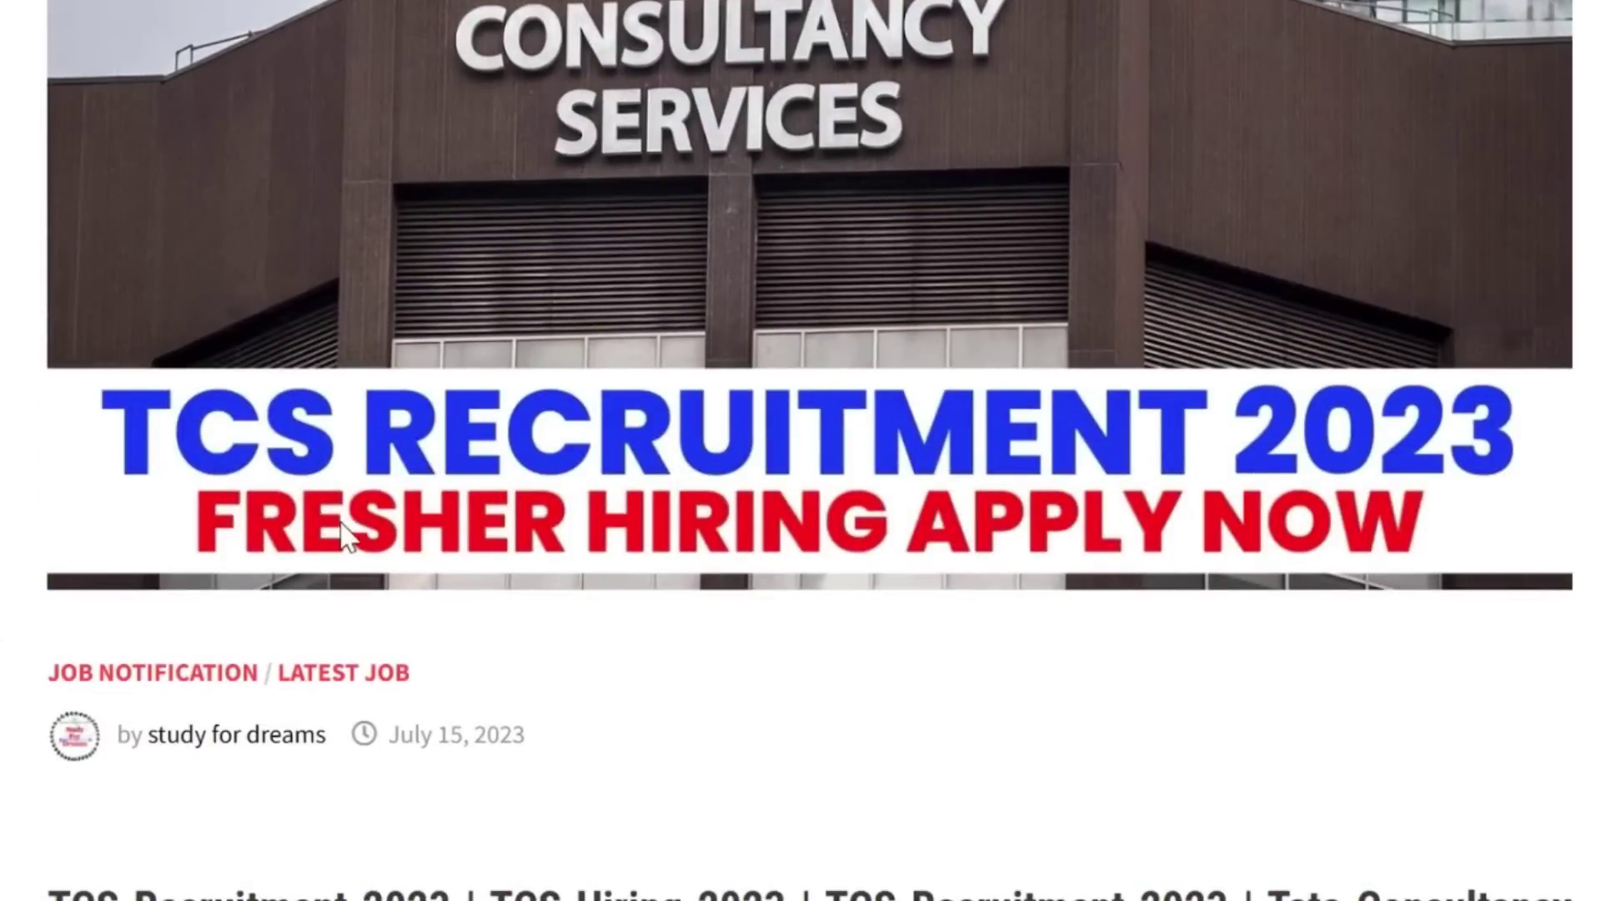
{"action": "scroll", "coordinate": [347, 524], "scroll_direction": "down", "scroll_amount": 7}
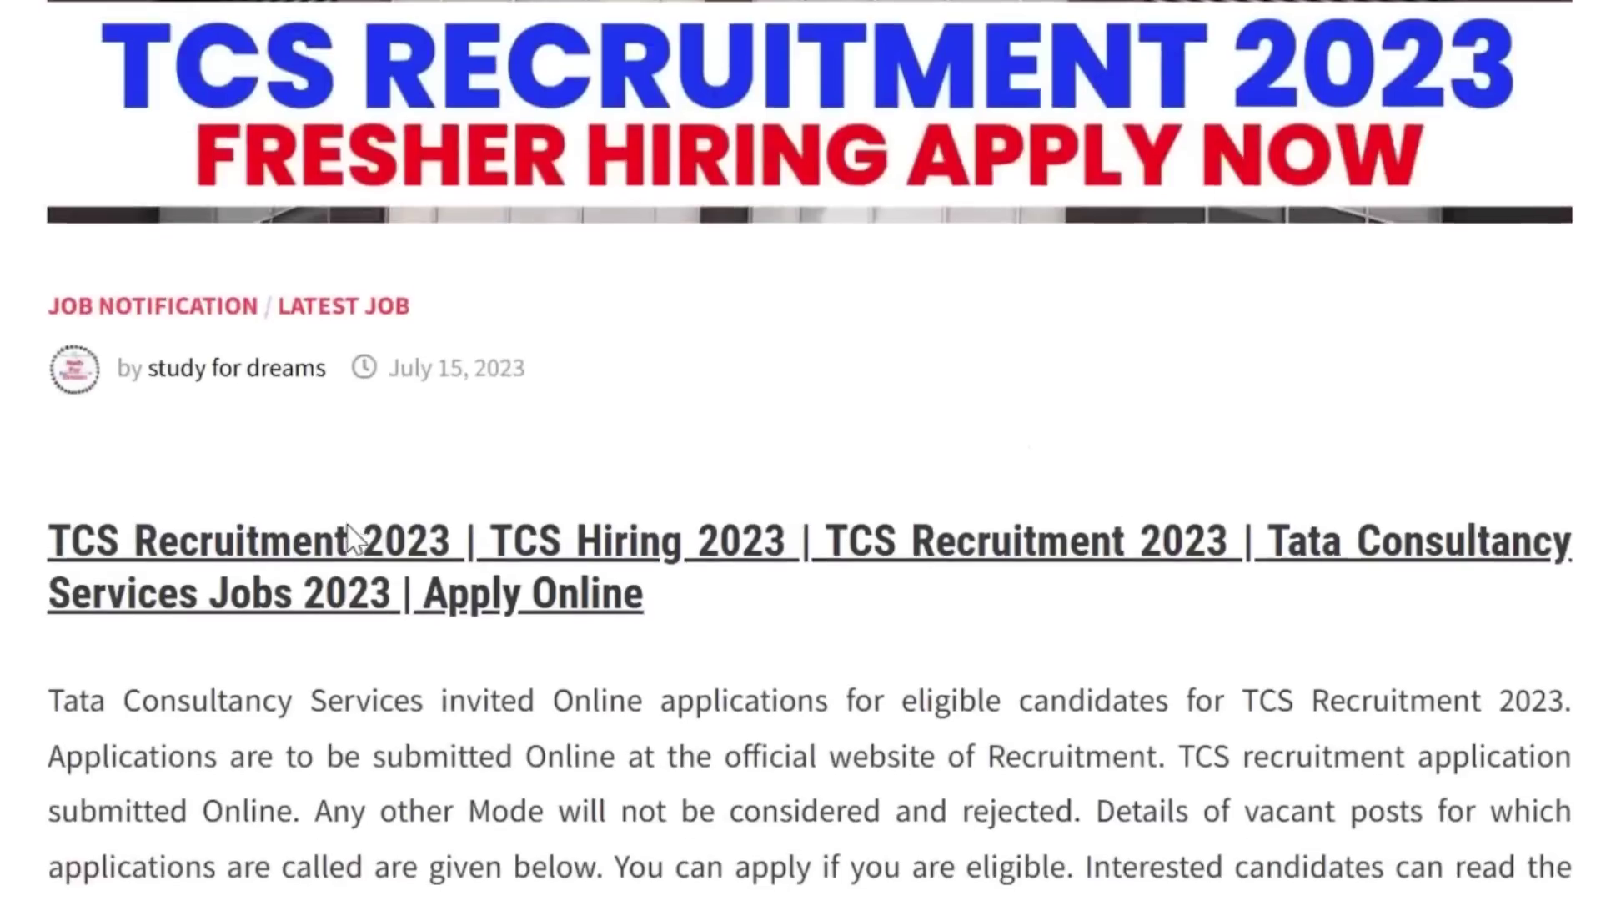
{"action": "scroll", "coordinate": [347, 523], "scroll_direction": "down", "scroll_amount": 7}
{"action": "scroll", "coordinate": [347, 524], "scroll_direction": "down", "scroll_amount": 20}
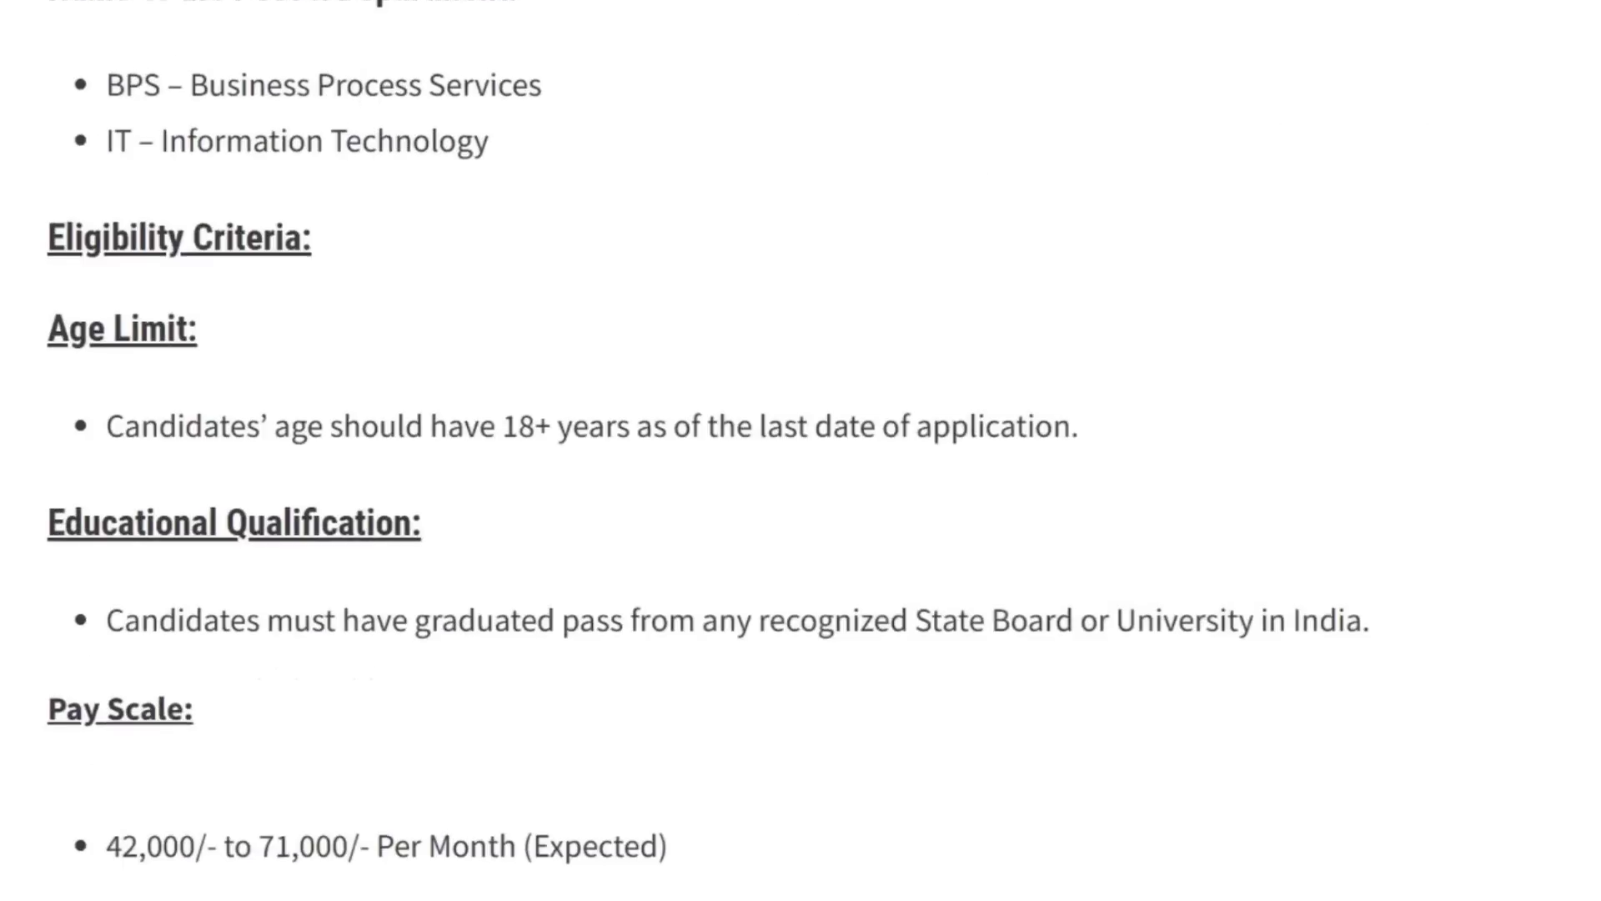
{"action": "scroll", "coordinate": [347, 523], "scroll_direction": "up", "scroll_amount": 4}
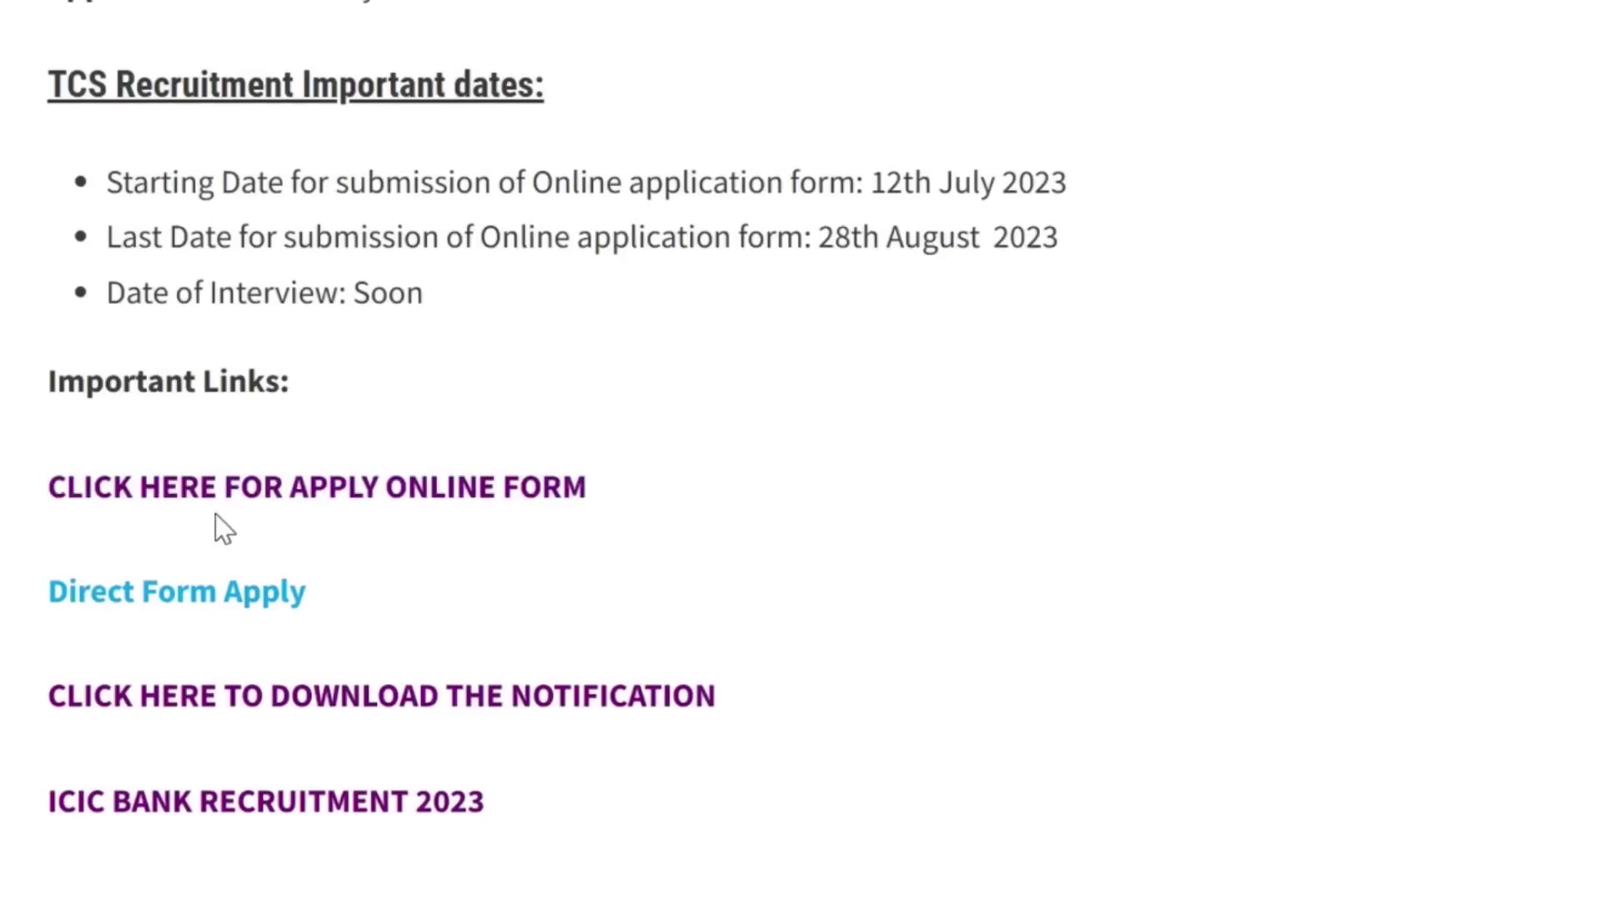
{"action": "left_click", "coordinate": [408, 500]}
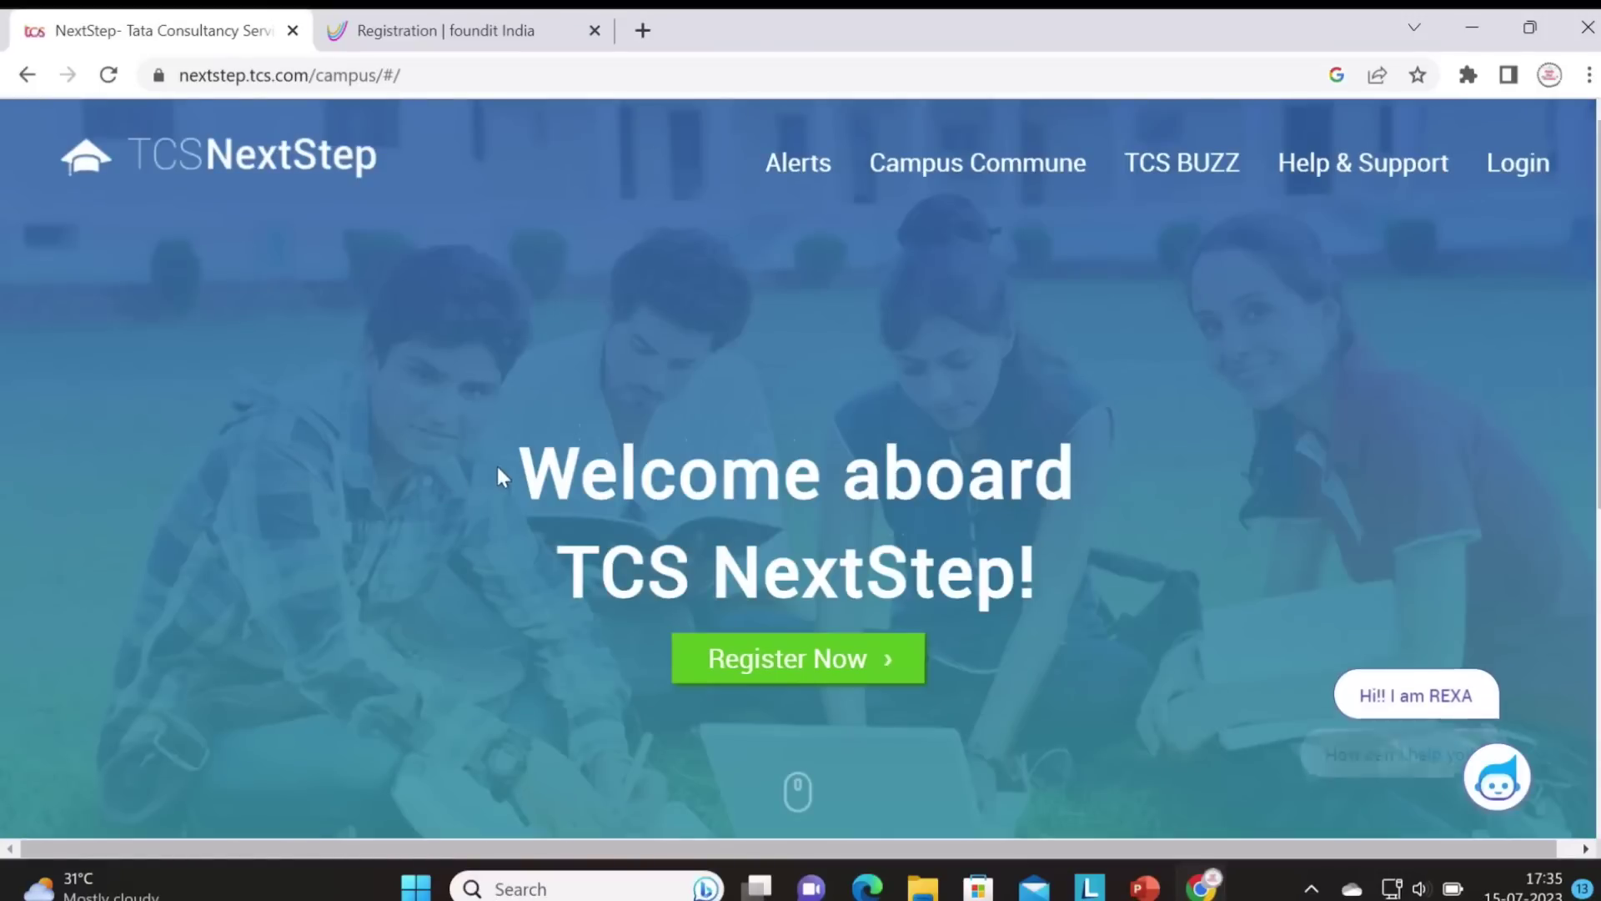
- Start a new registration on TCS NextStep and choose the BPS (Business Process Services) category
{"action": "left_click_drag", "start_coordinate": [520, 467], "coordinate": [1017, 575]}
{"action": "scroll", "coordinate": [827, 518], "scroll_direction": "down", "scroll_amount": 3}
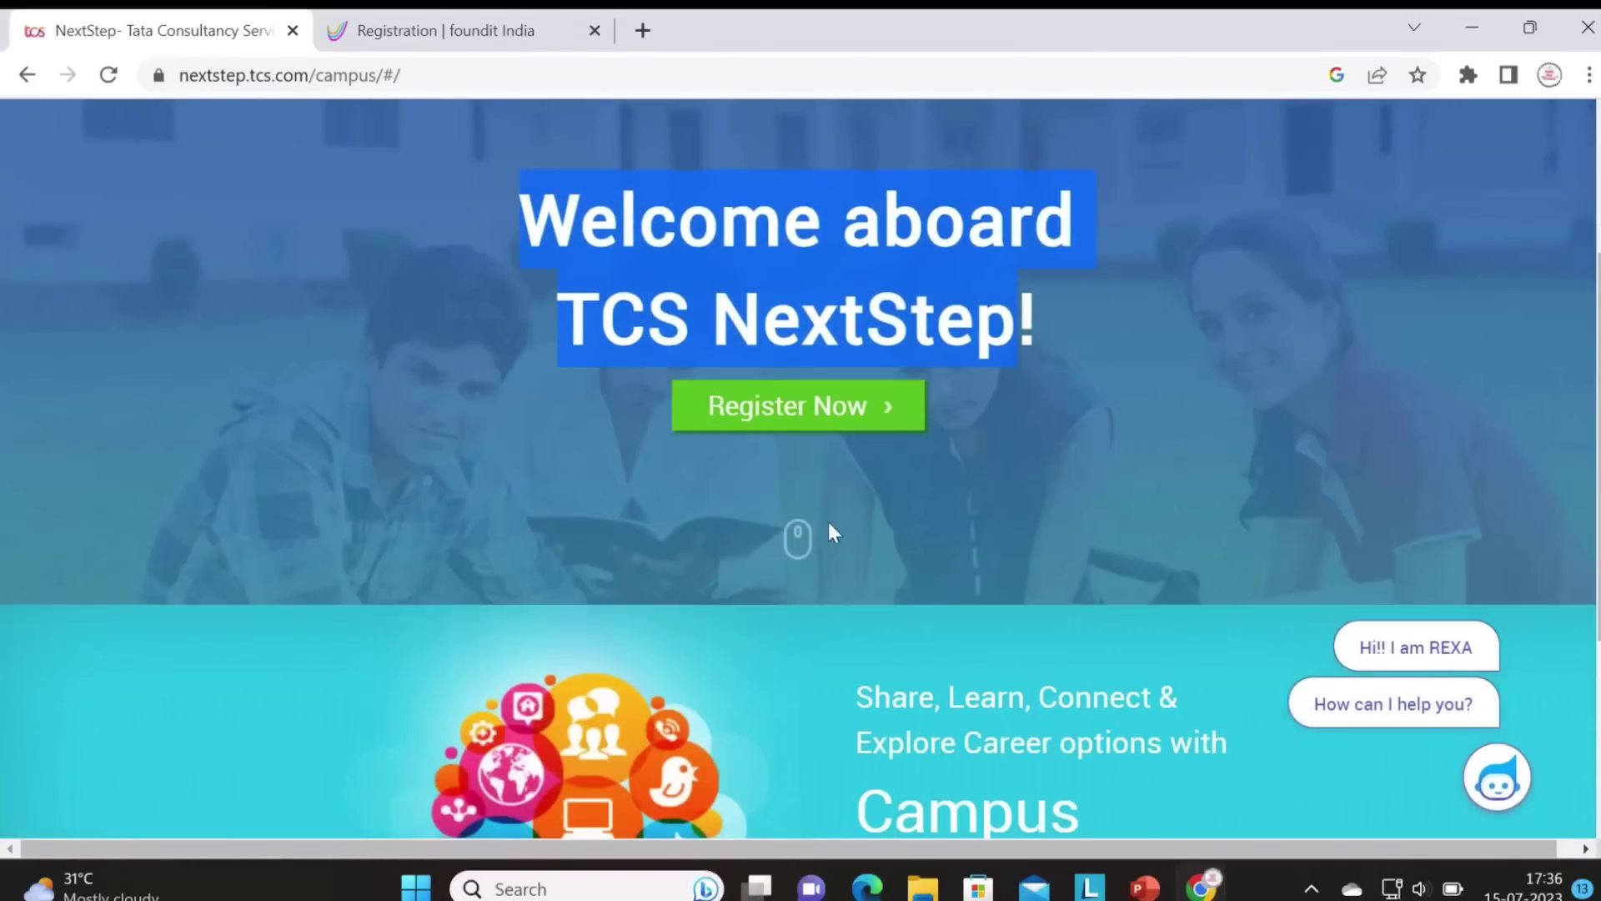
{"action": "left_click", "coordinate": [822, 403]}
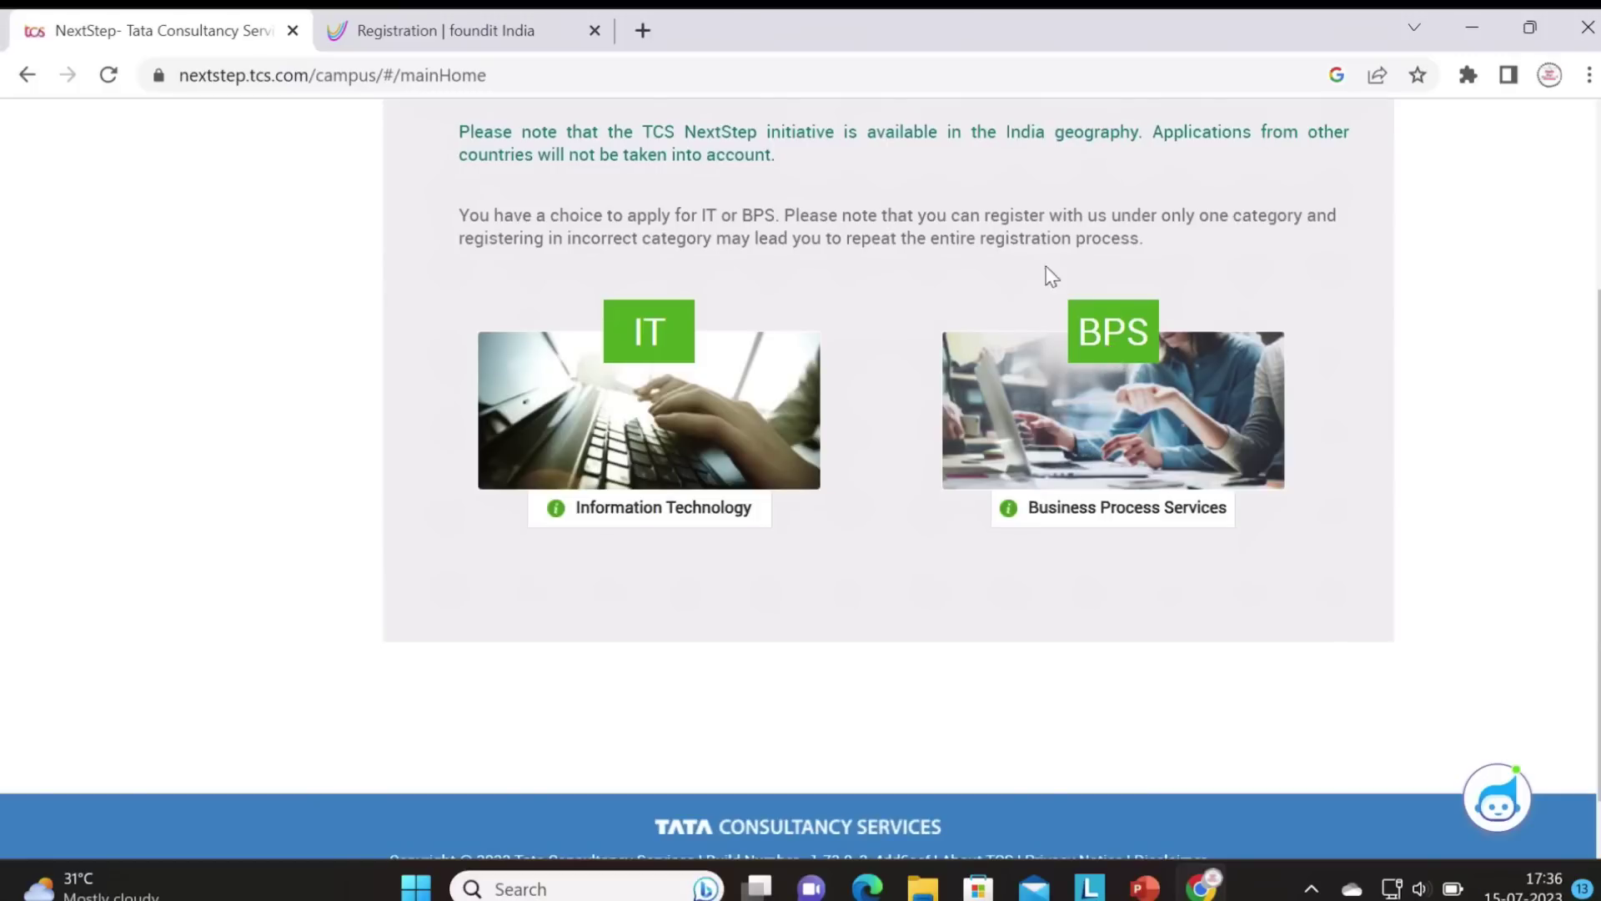
{"action": "left_click", "coordinate": [1112, 344]}
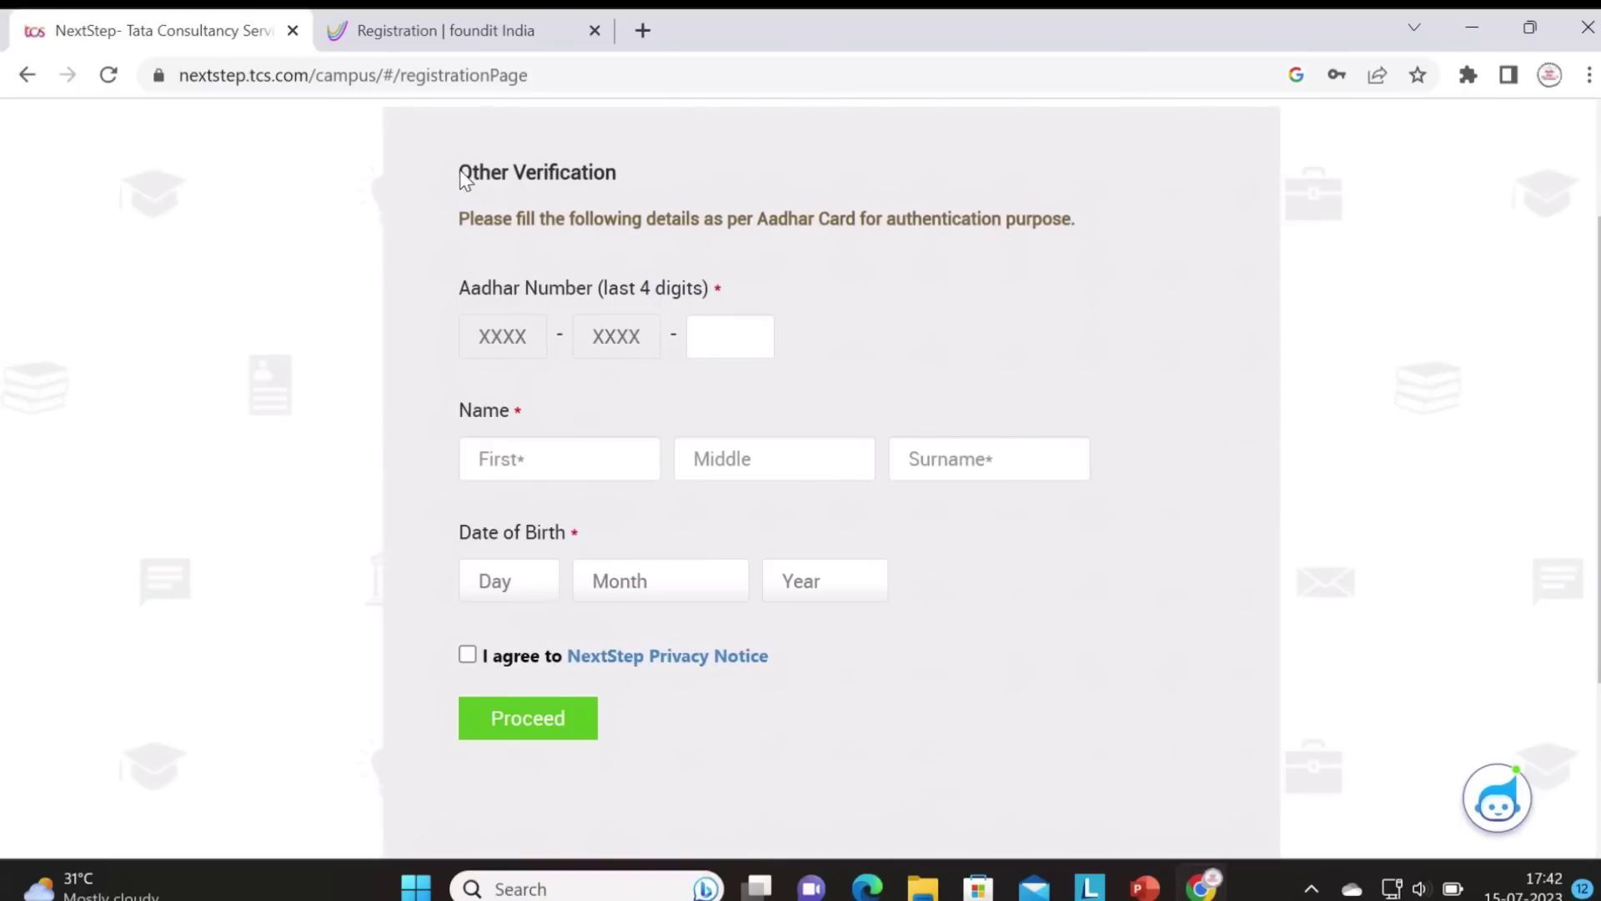
- Read the Other Verification heading and its instruction to fill in the details as per the Aadhar Card
{"action": "left_click_drag", "start_coordinate": [461, 177], "coordinate": [623, 167]}
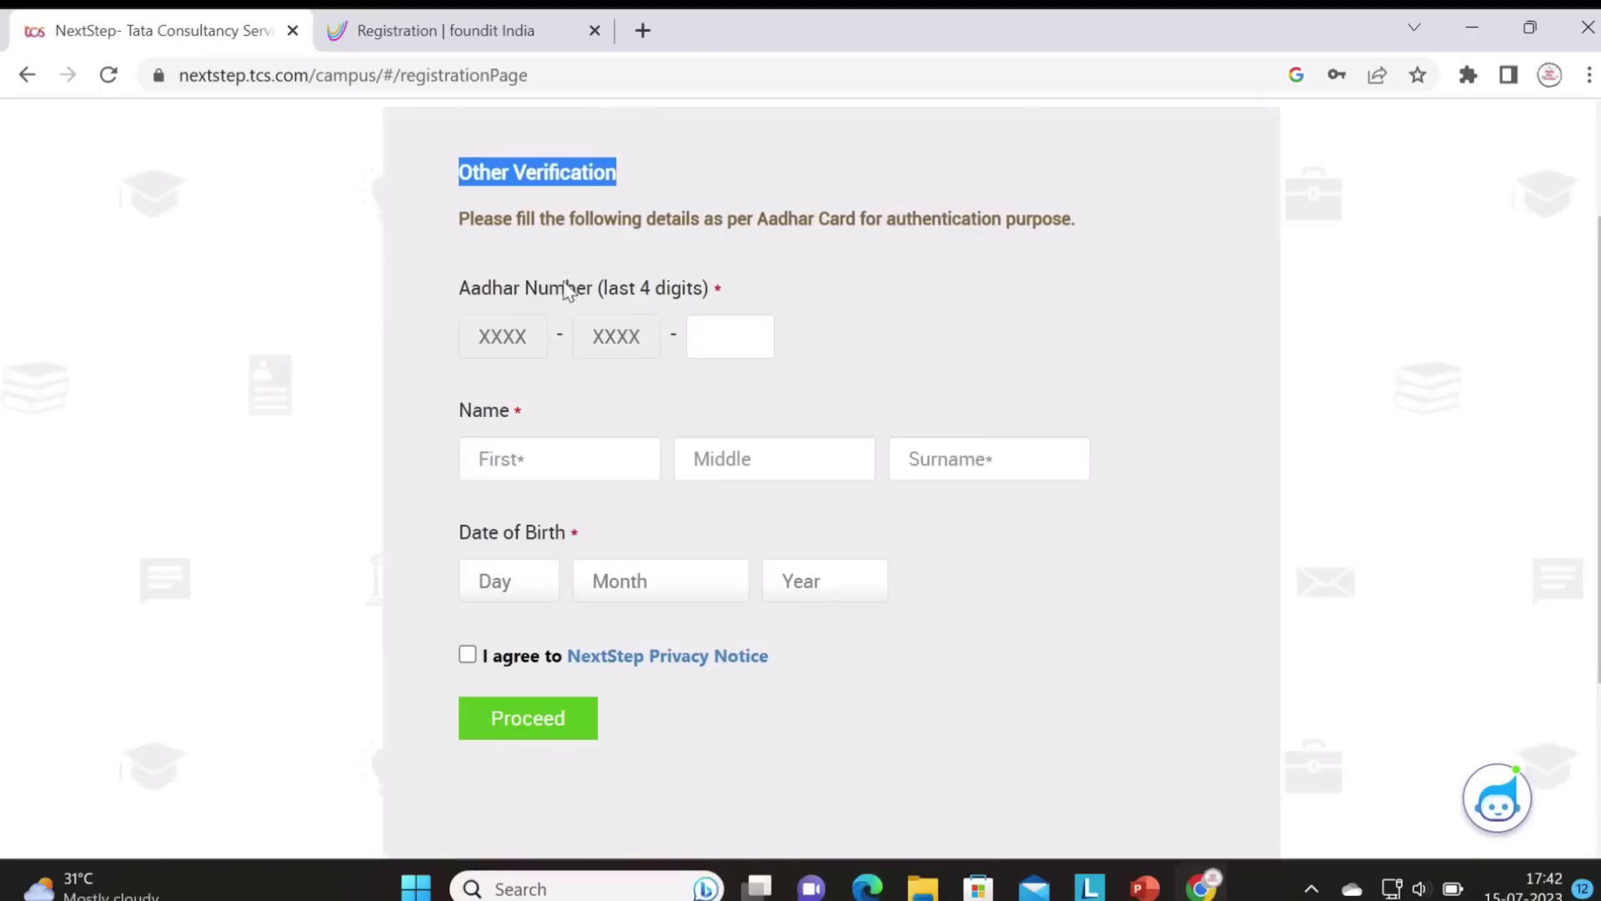
{"action": "left_click_drag", "start_coordinate": [464, 225], "coordinate": [1036, 237]}
{"action": "left_click", "coordinate": [1014, 310]}
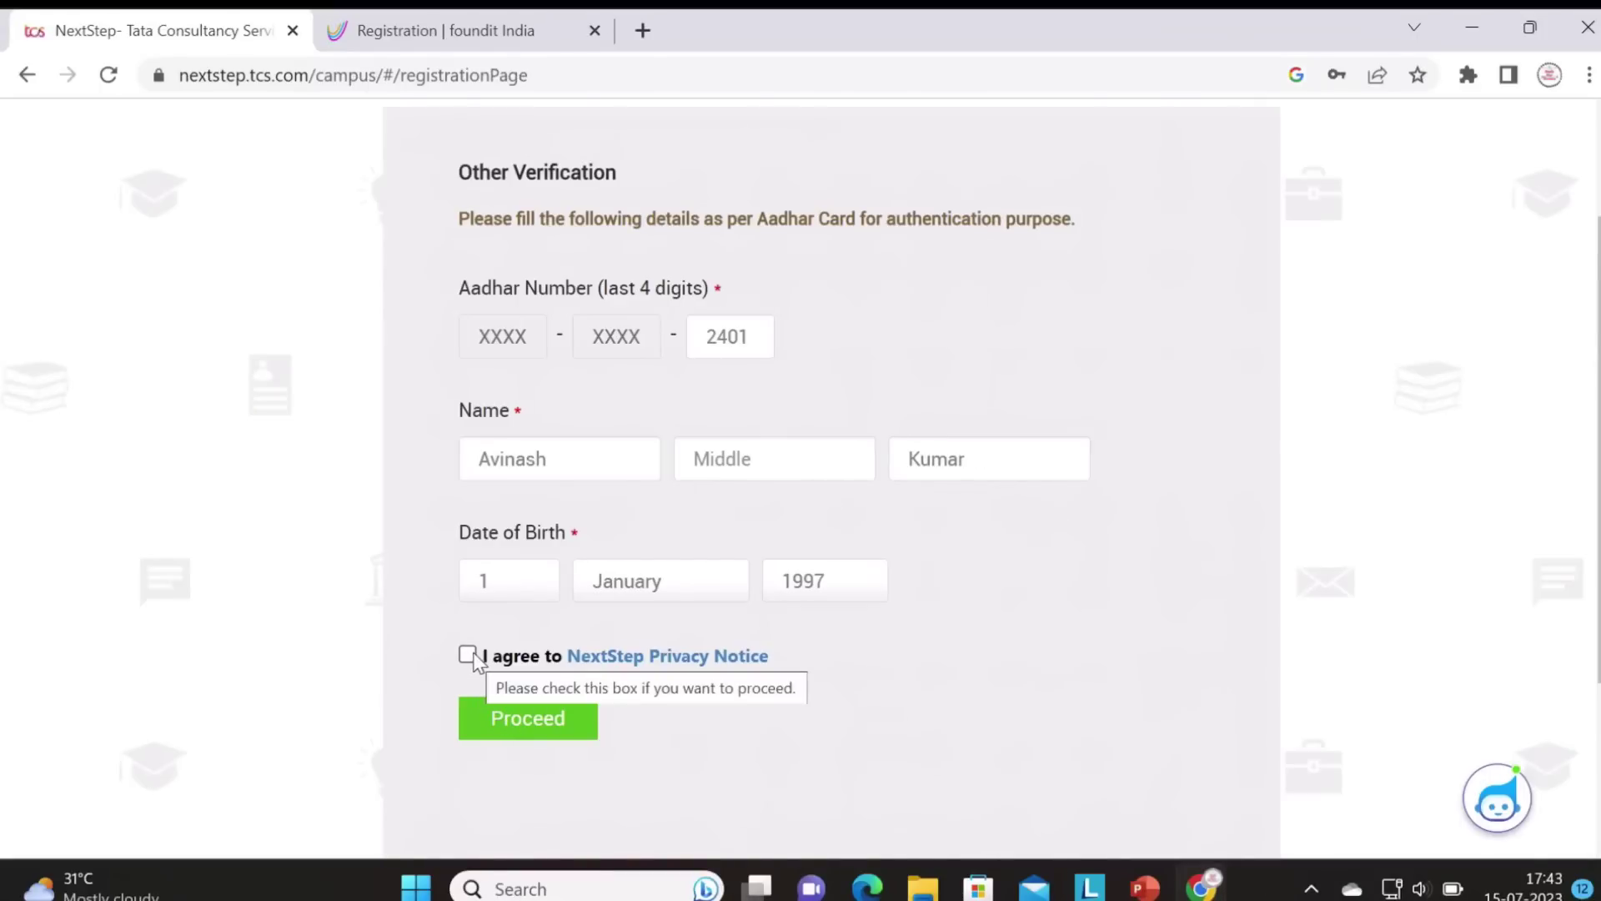
- Agree to the NextStep Privacy Notice and proceed from the verification form to the personal details
{"action": "left_click", "coordinate": [468, 654]}
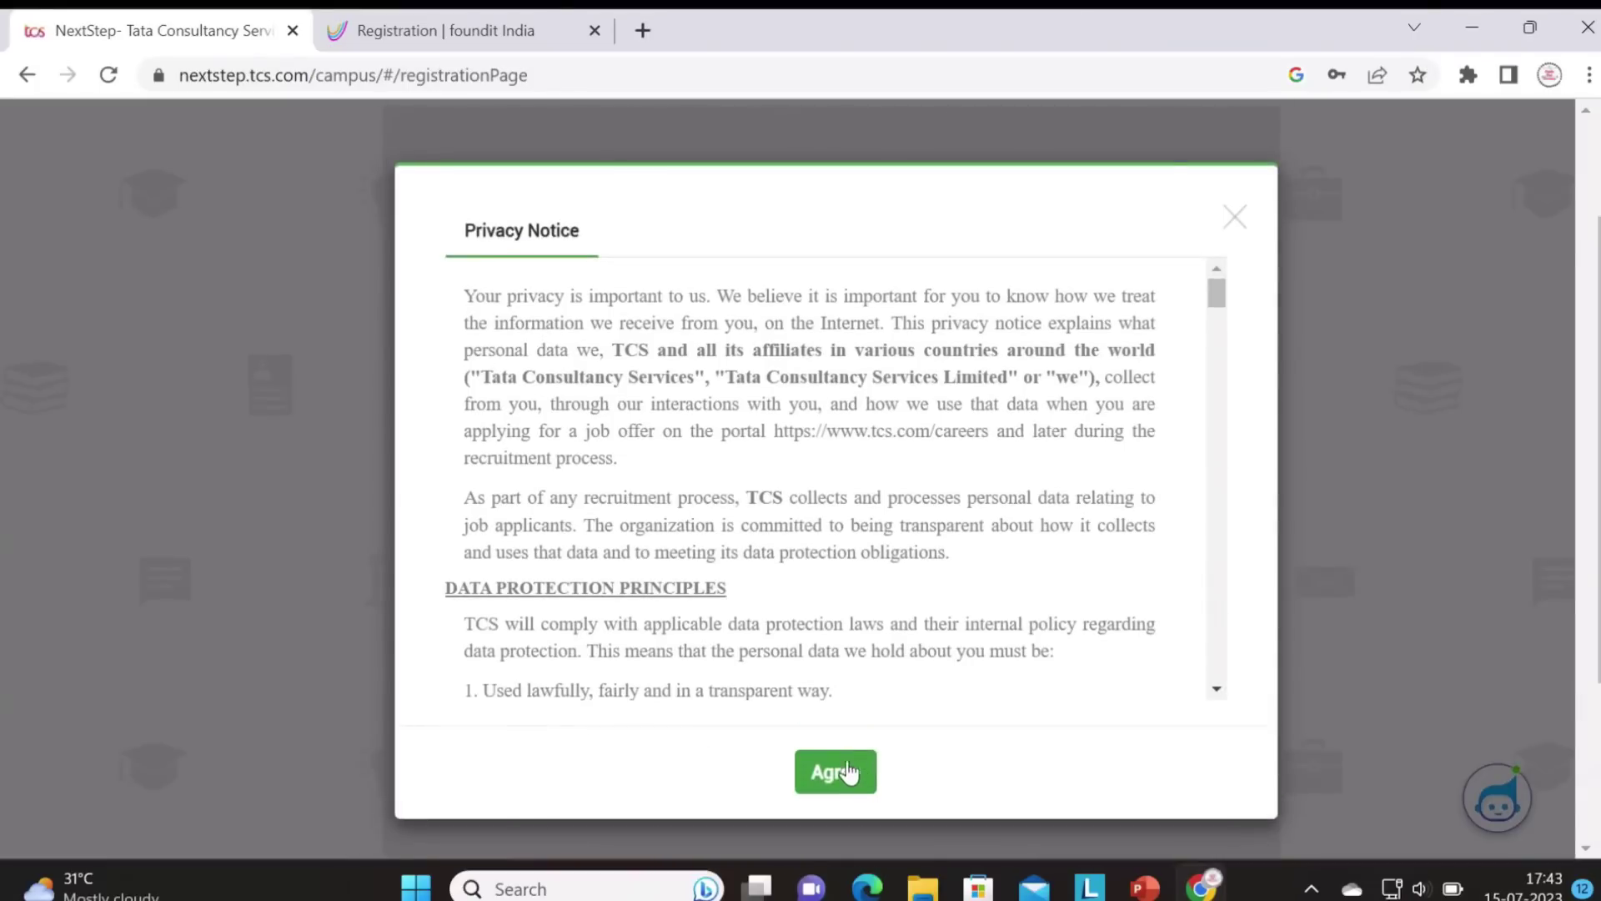
{"action": "scroll", "coordinate": [824, 642], "scroll_direction": "down", "scroll_amount": 15}
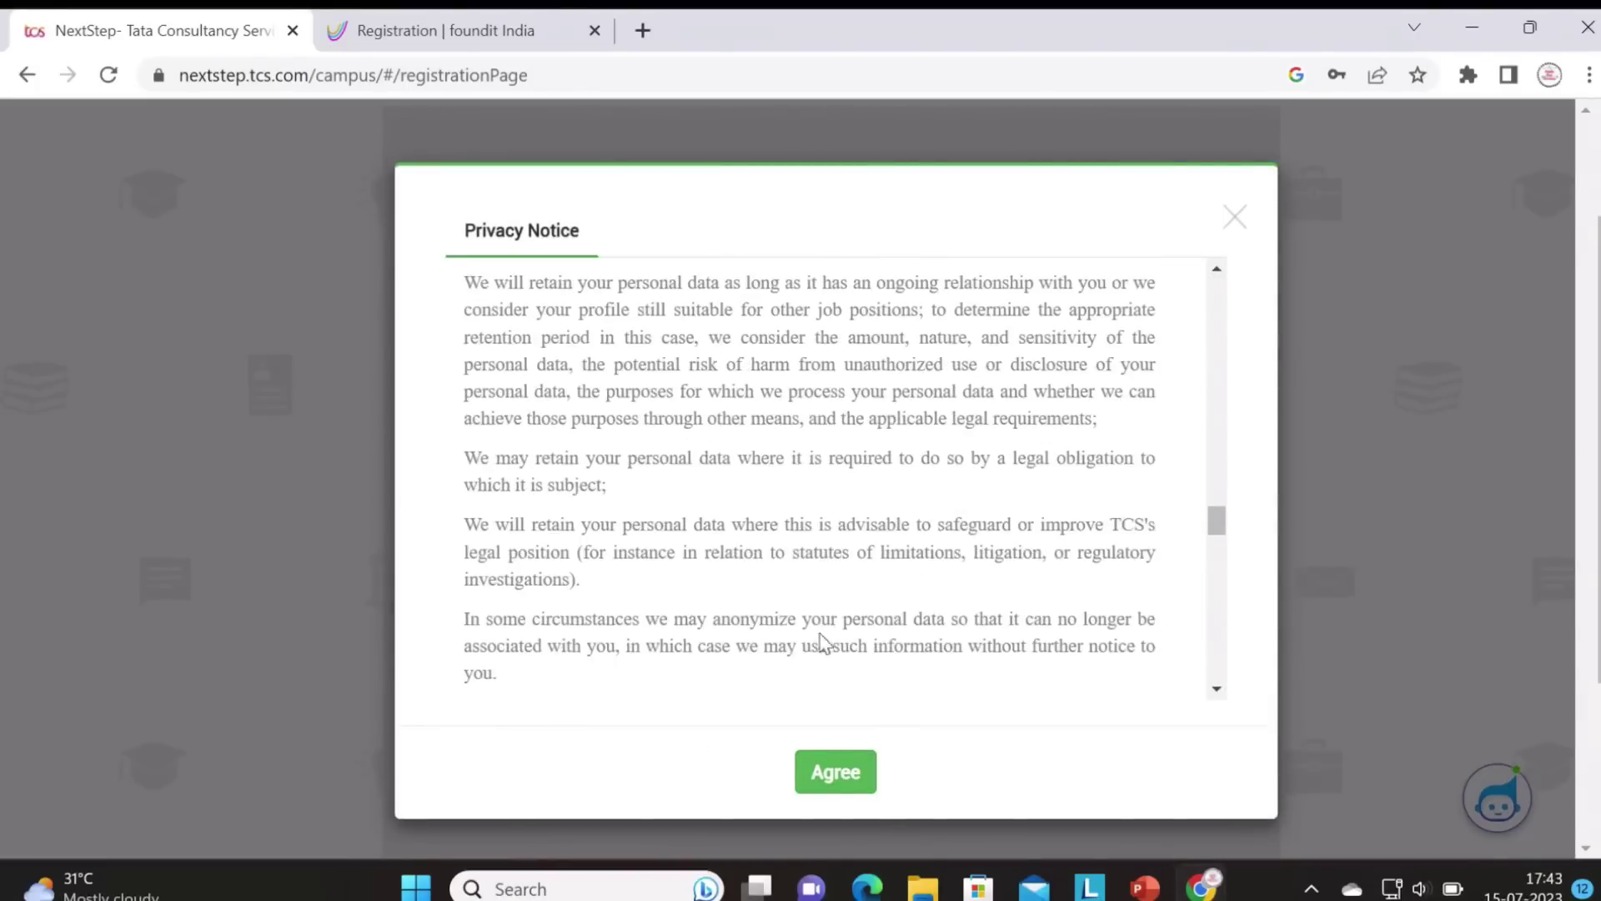
{"action": "scroll", "coordinate": [824, 642], "scroll_direction": "down", "scroll_amount": 3}
{"action": "left_click", "coordinate": [841, 770]}
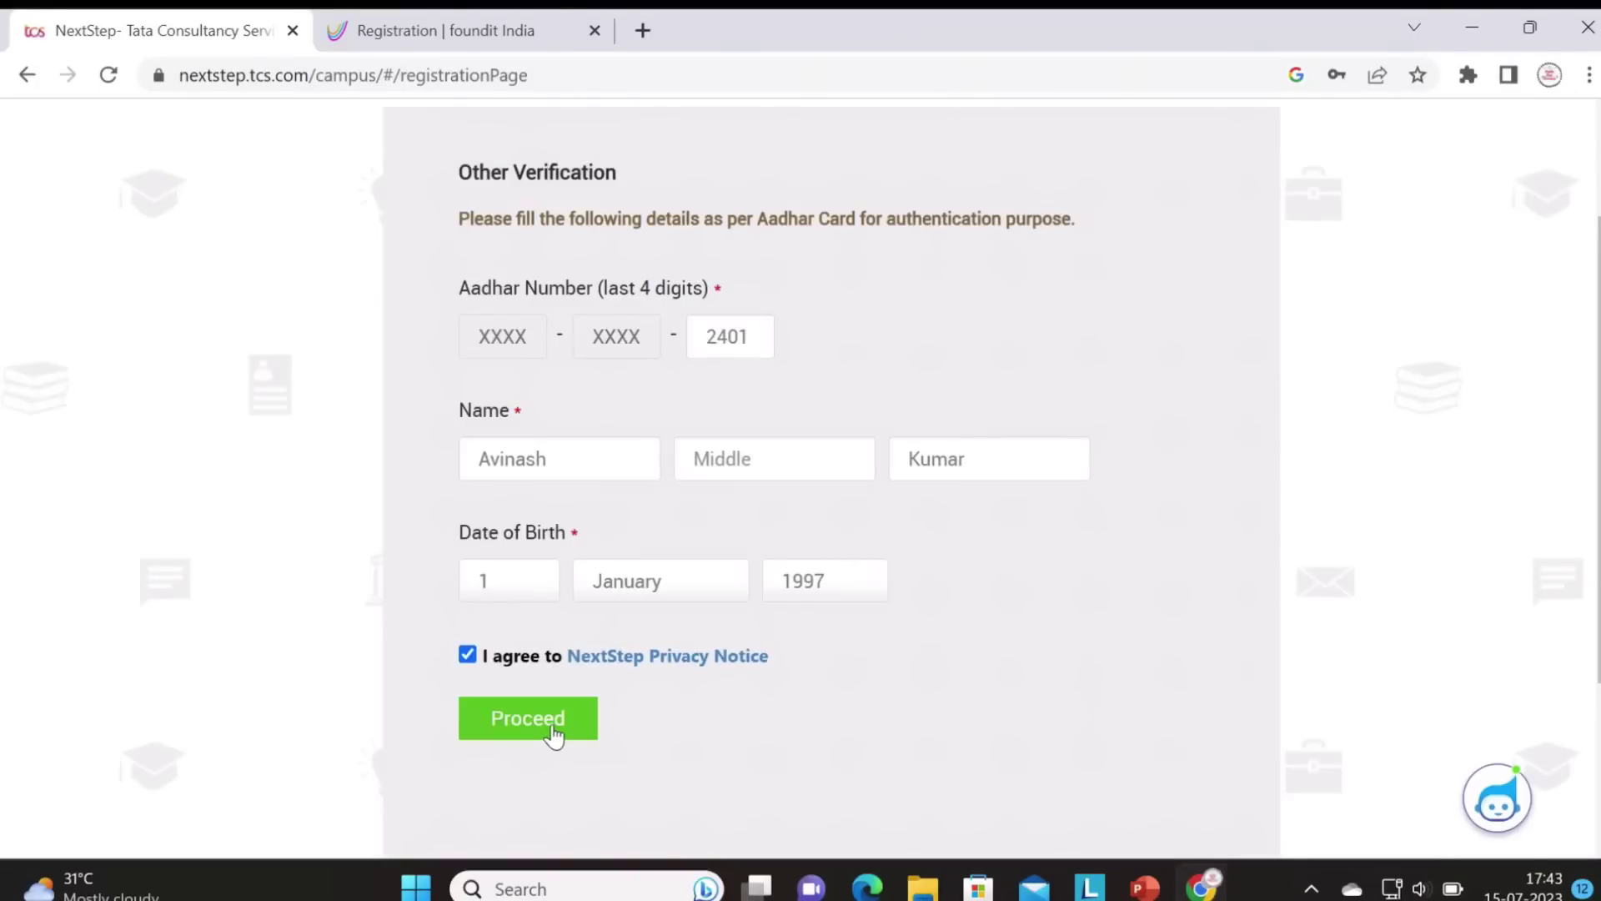
{"action": "left_click", "coordinate": [552, 727]}
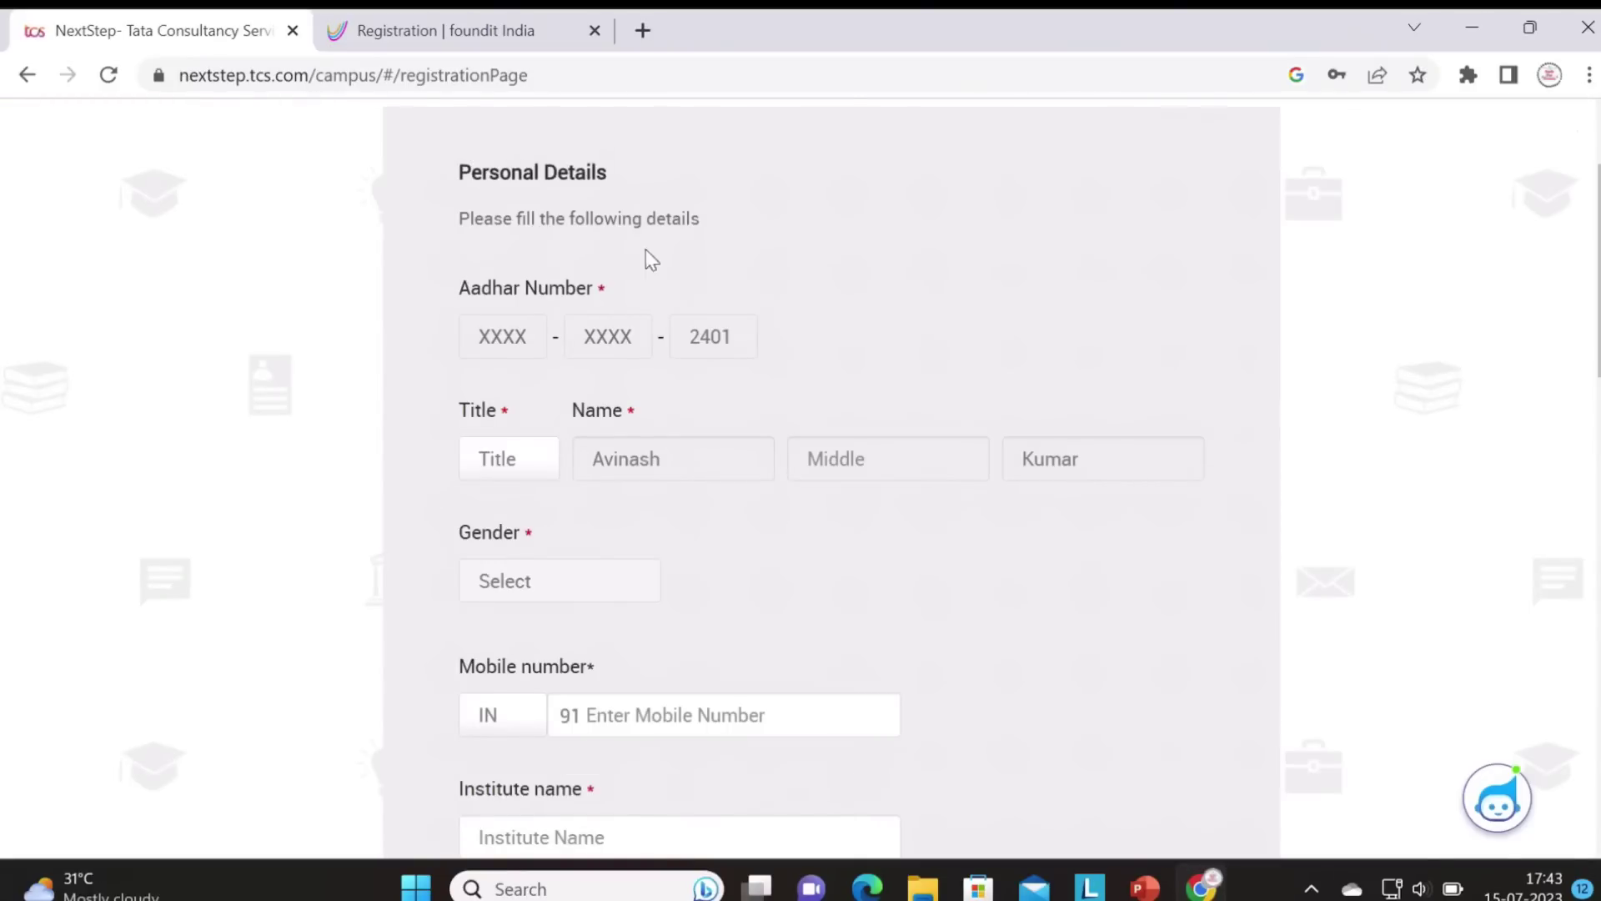
- Set the applicant's title to Mr. and the gender to Male in the personal details
{"action": "left_click", "coordinate": [540, 475]}
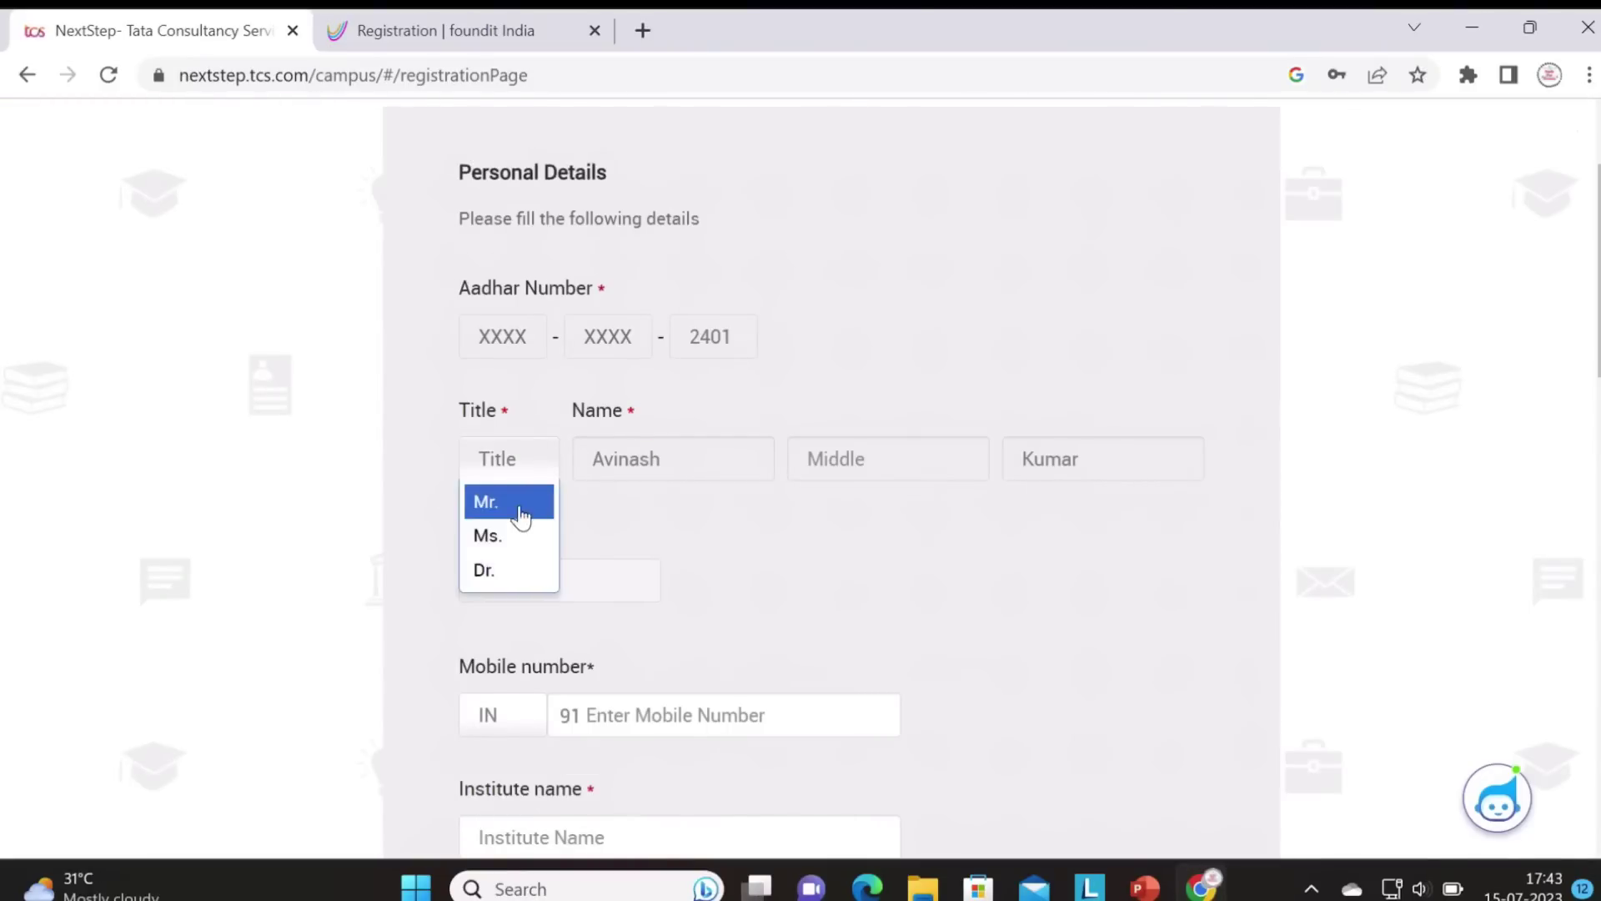
{"action": "left_click", "coordinate": [512, 502]}
{"action": "left_click", "coordinate": [566, 586]}
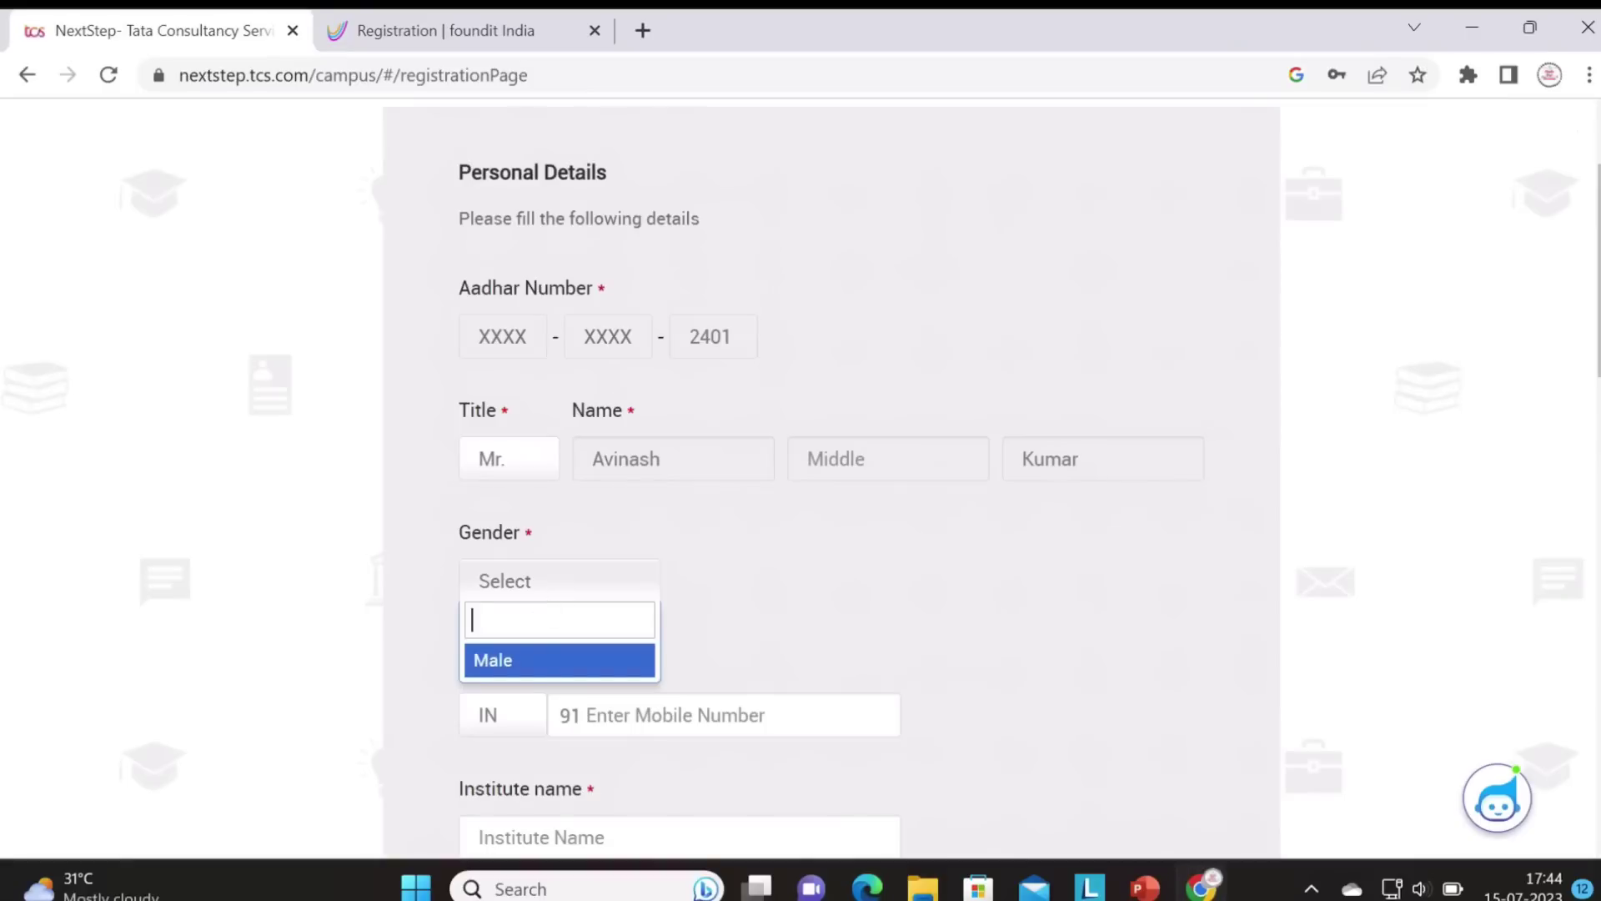
{"action": "left_click", "coordinate": [524, 660]}
- Look at the options offered for Qualification in the personal details and leave the field unselected
{"action": "scroll", "coordinate": [609, 429], "scroll_direction": "down", "scroll_amount": 5}
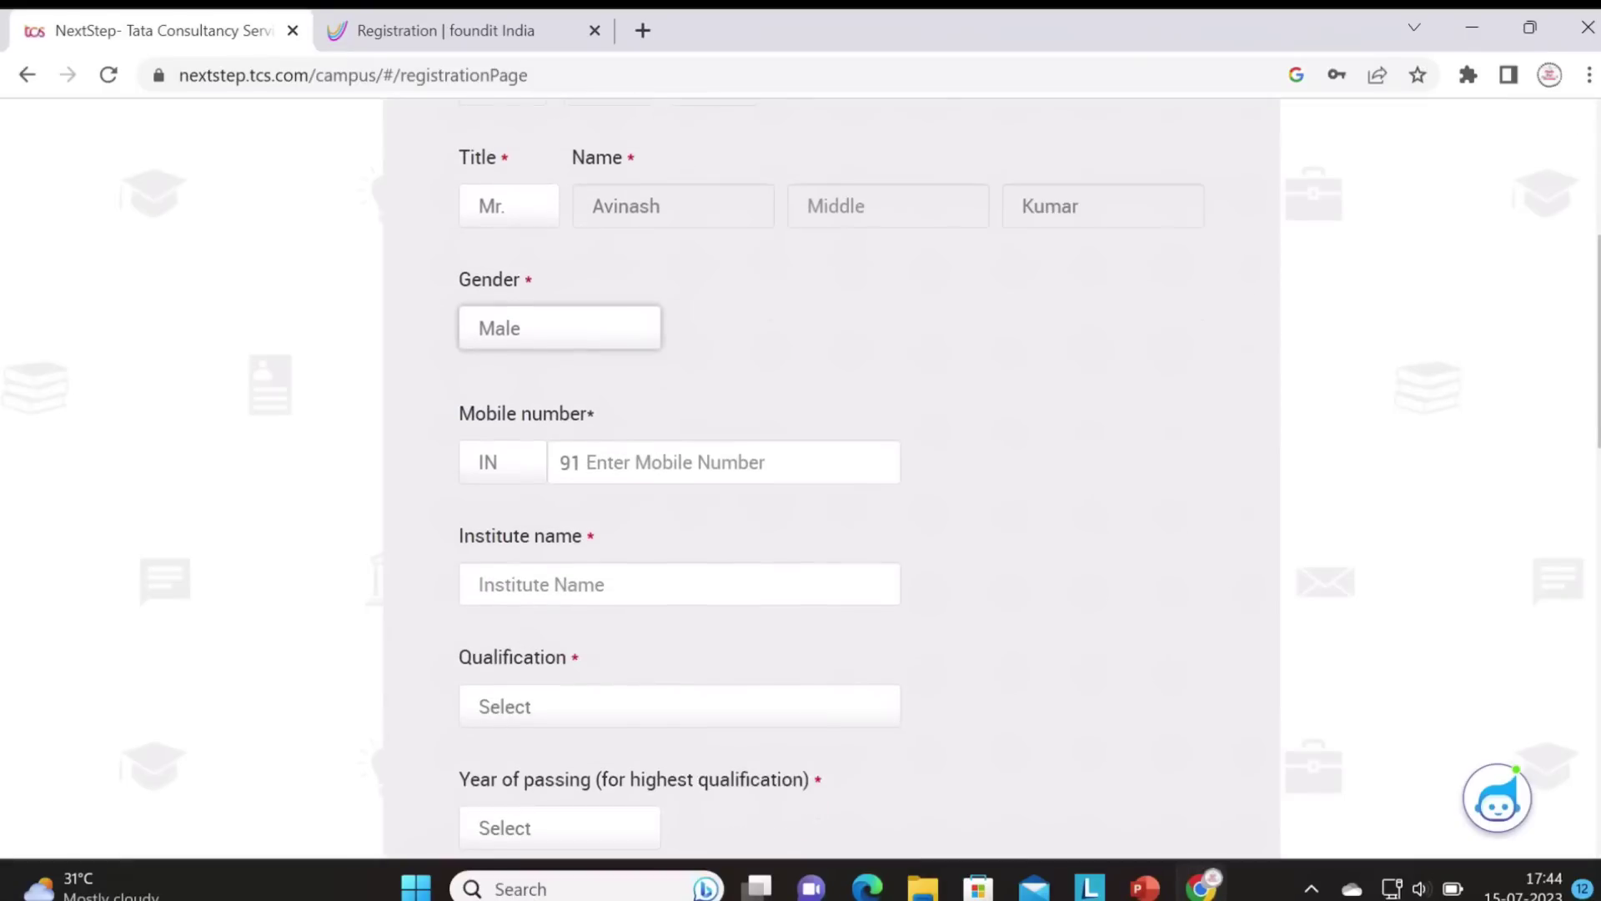
{"action": "left_click_drag", "start_coordinate": [652, 286], "coordinate": [452, 537]}
{"action": "left_click", "coordinate": [594, 512]}
{"action": "left_click", "coordinate": [547, 576]}
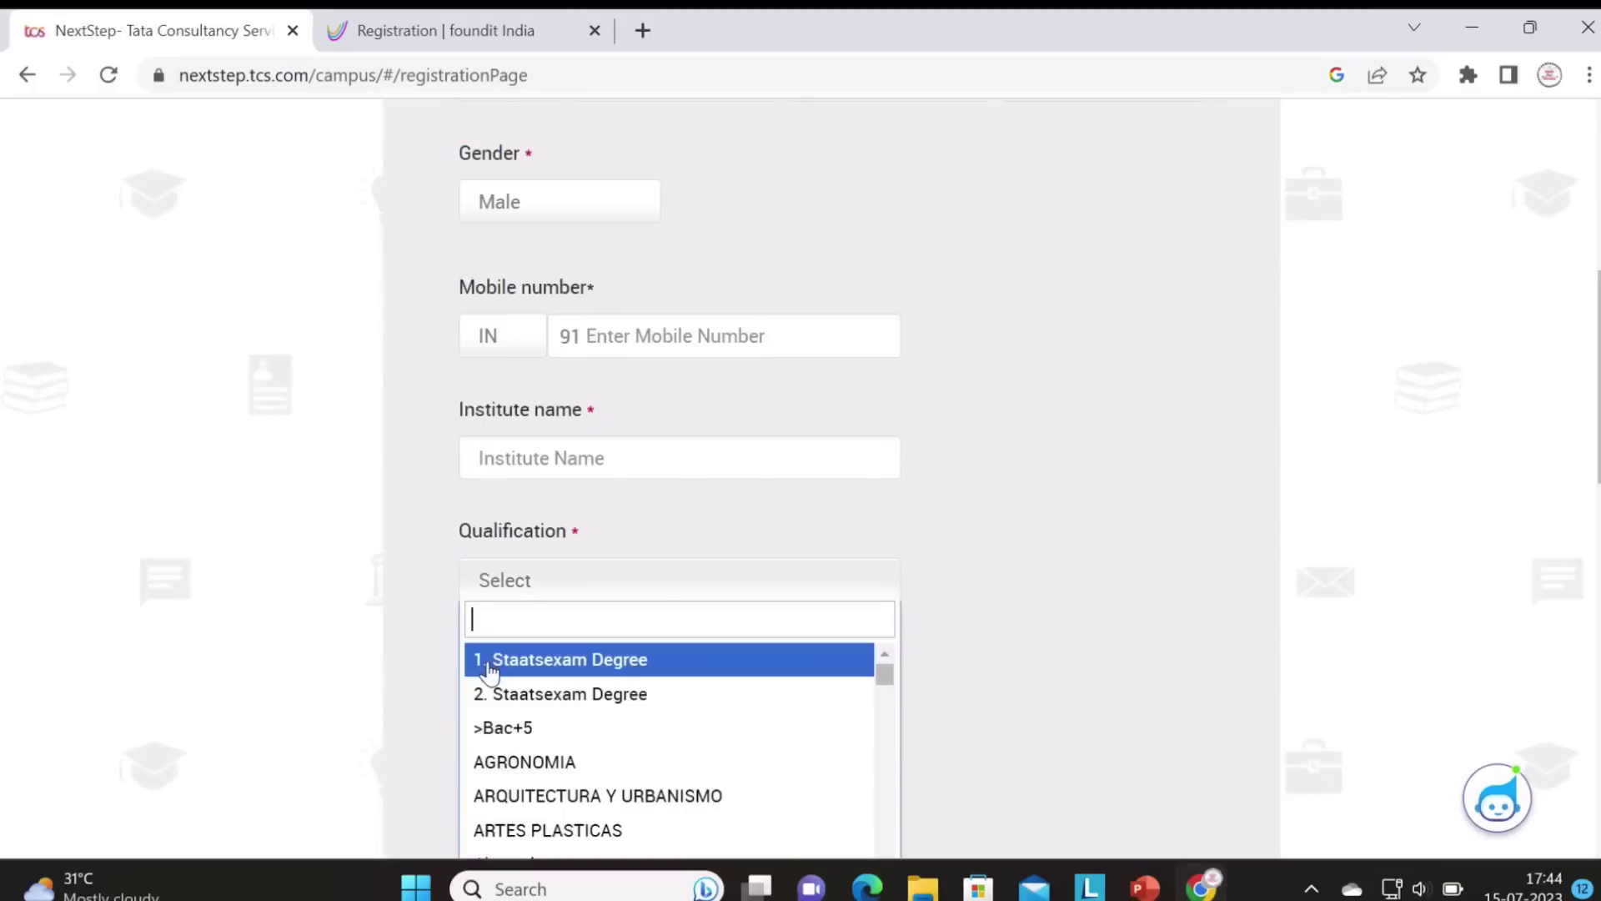
{"action": "left_click", "coordinate": [1139, 559]}
{"action": "left_click", "coordinate": [763, 577]}
{"action": "left_click", "coordinate": [1154, 675]}
- Set the year of passing for the highest qualification to 2021
{"action": "scroll", "coordinate": [916, 608], "scroll_direction": "down", "scroll_amount": 1}
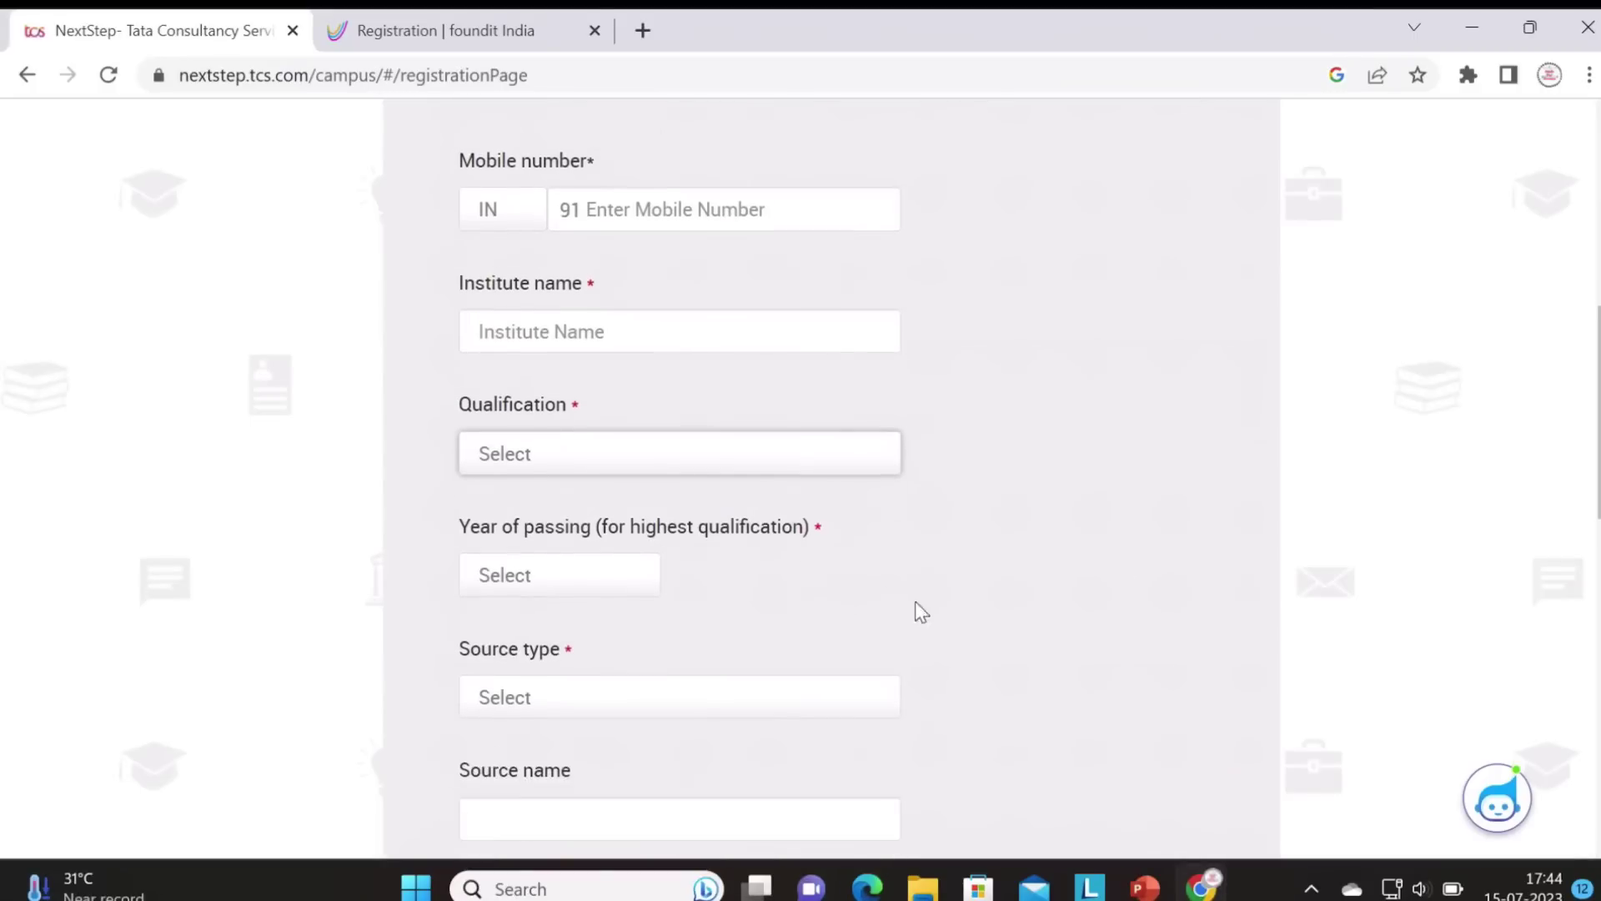
{"action": "left_click_drag", "start_coordinate": [782, 526], "coordinate": [517, 521]}
{"action": "left_click", "coordinate": [624, 575]}
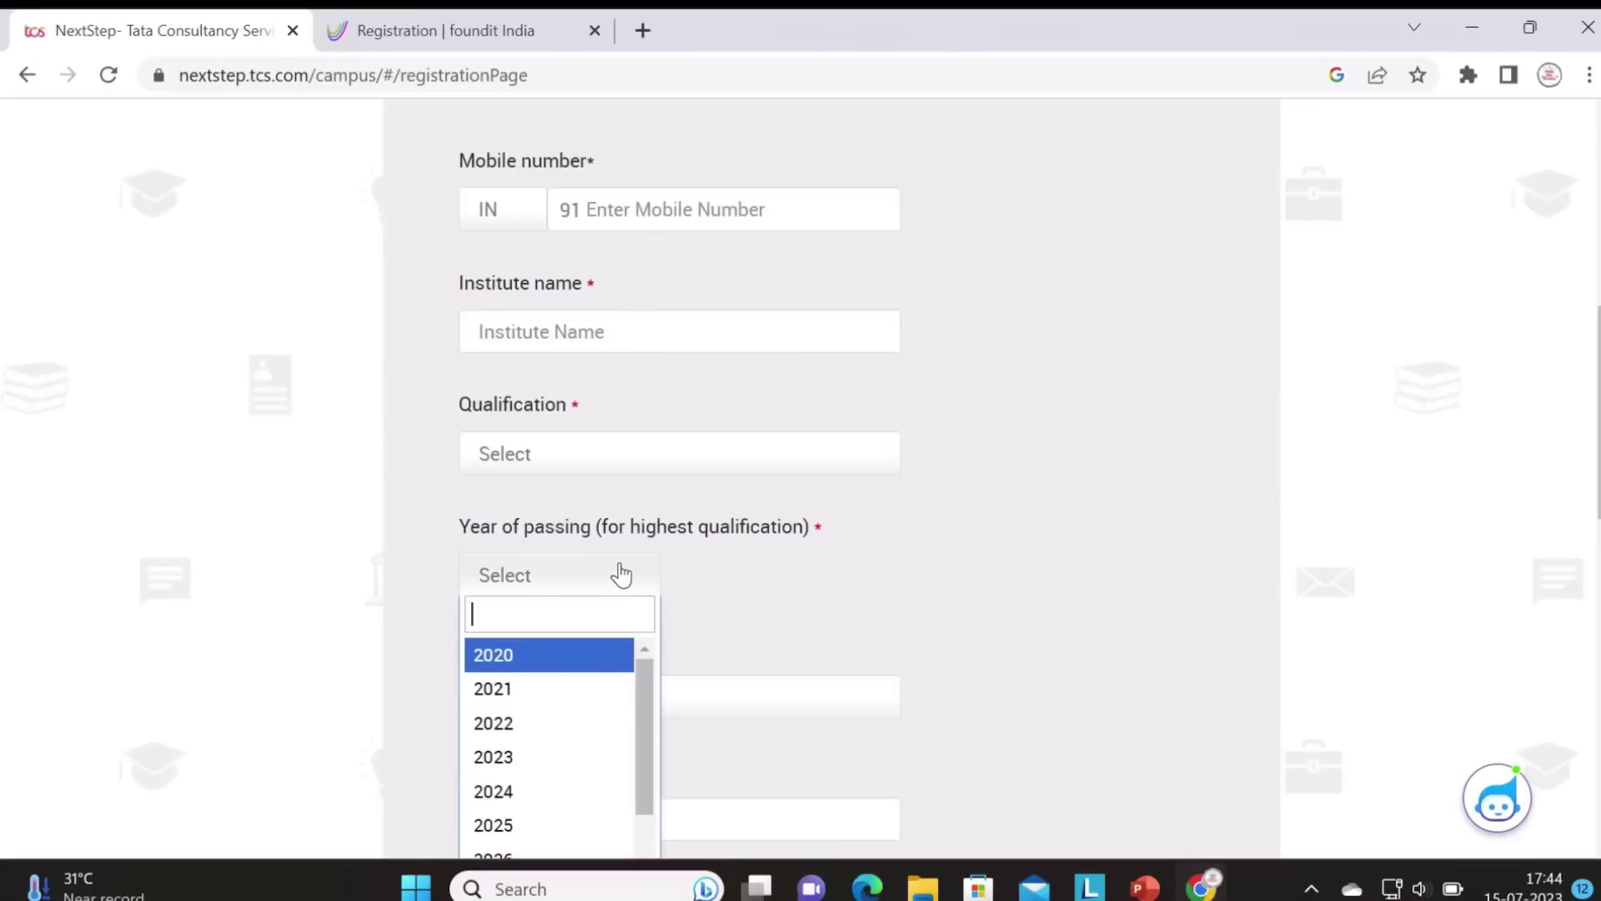
{"action": "left_click", "coordinate": [575, 689]}
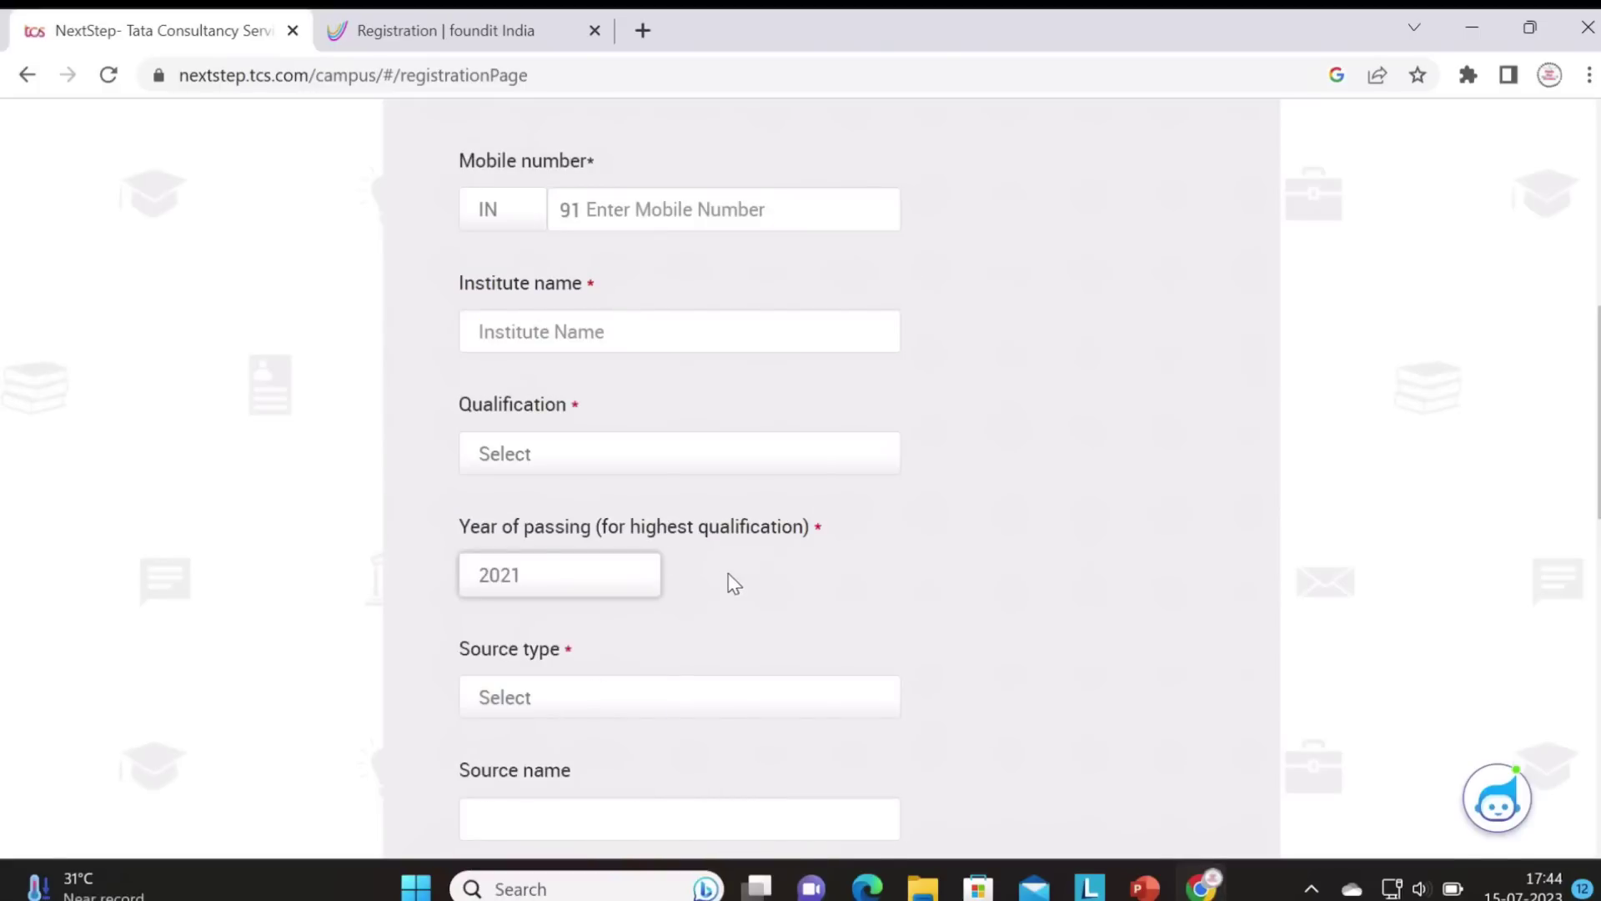
- Set the source type to Direct Applicant and enter Youtube as the source name
{"action": "scroll", "coordinate": [717, 584], "scroll_direction": "down", "scroll_amount": 1}
{"action": "left_click", "coordinate": [684, 584]}
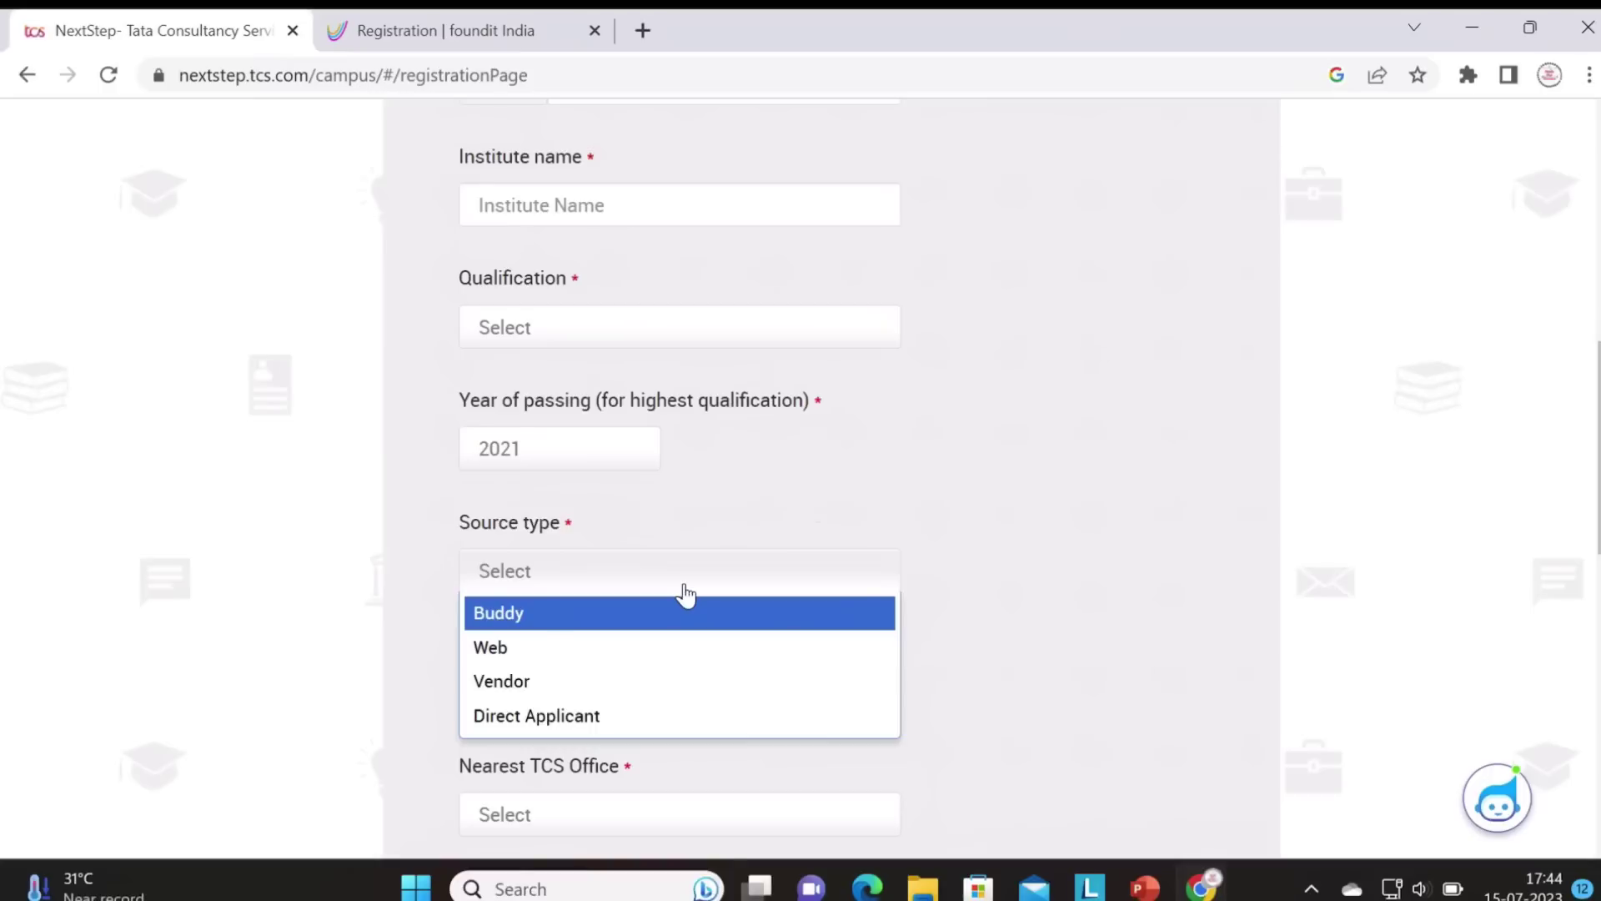
{"action": "left_click", "coordinate": [604, 729]}
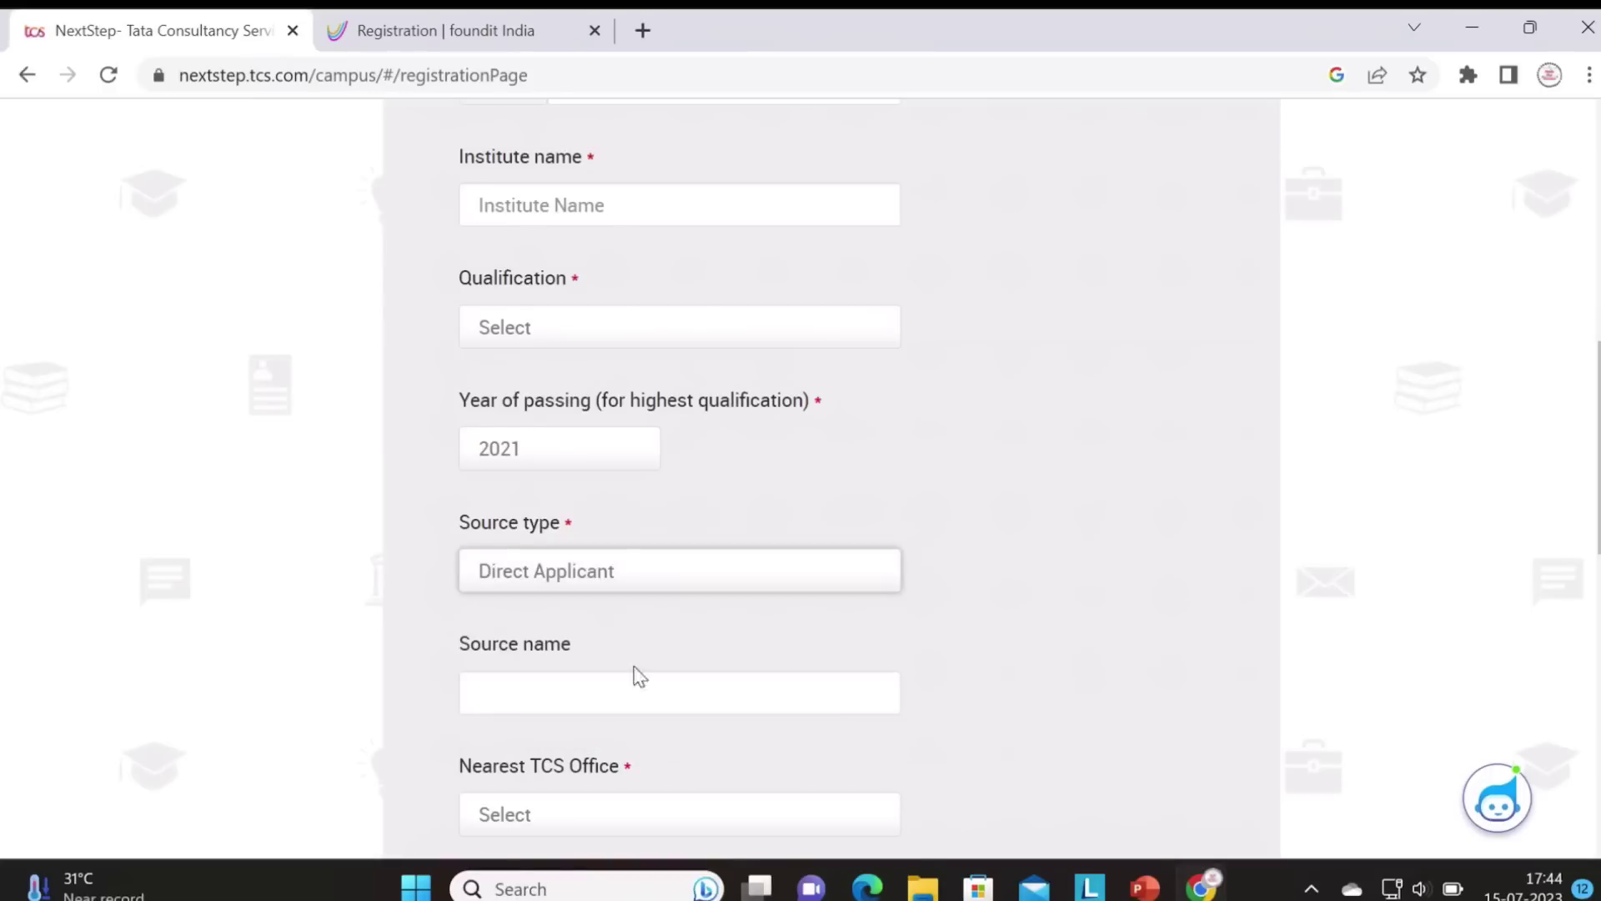
{"action": "scroll", "coordinate": [679, 618], "scroll_direction": "down", "scroll_amount": 3}
{"action": "left_click", "coordinate": [704, 442]}
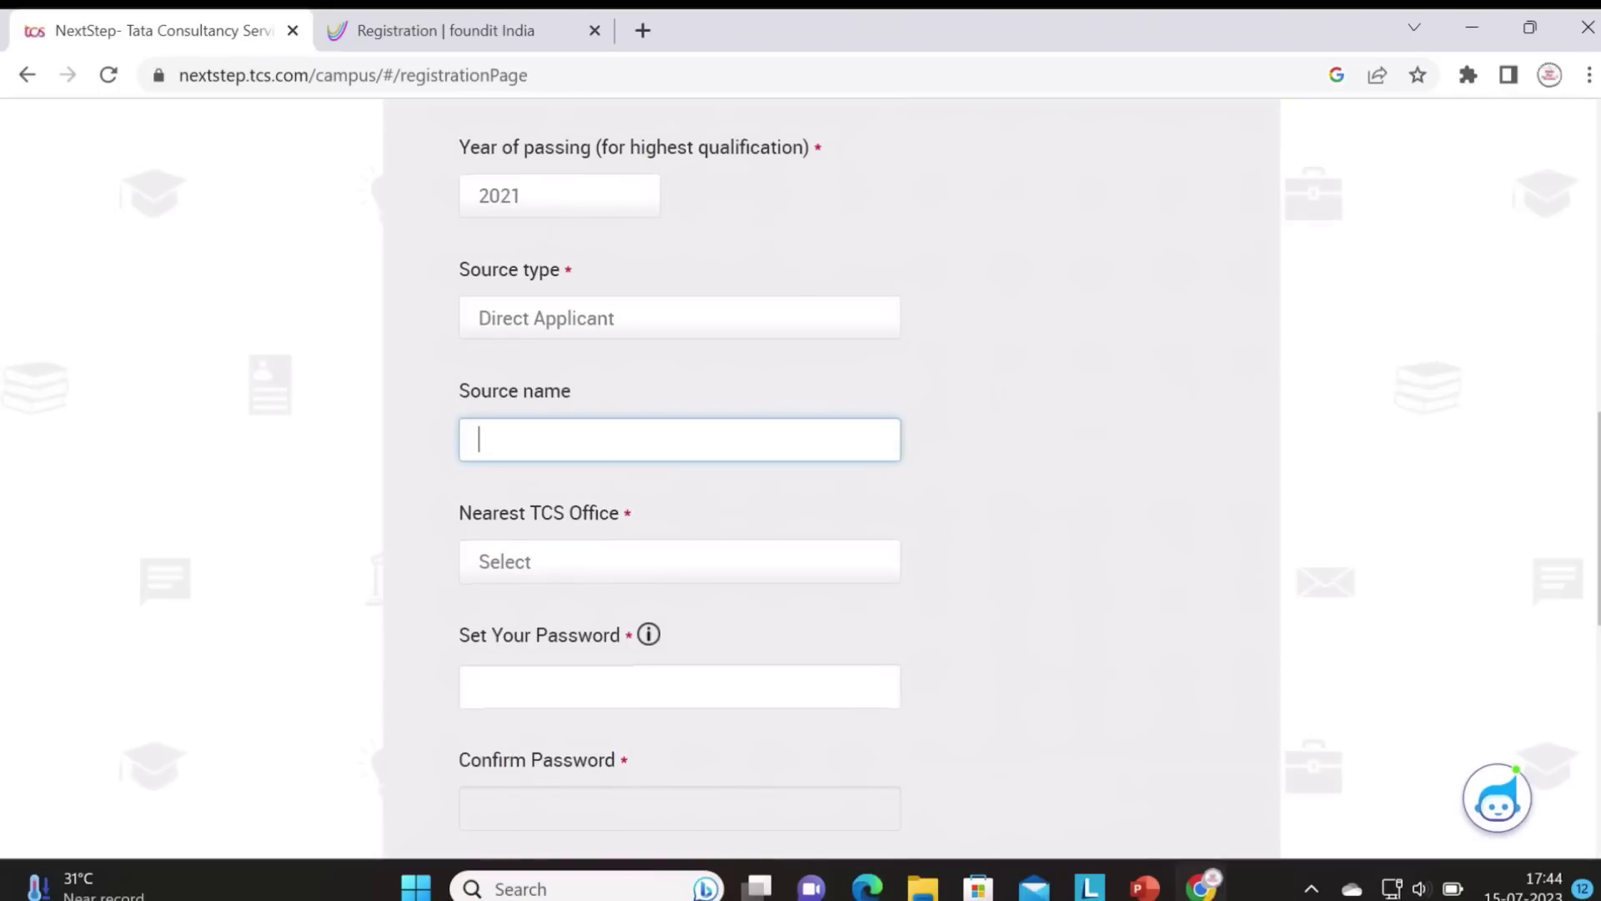
{"action": "type", "text": "Youtube"}
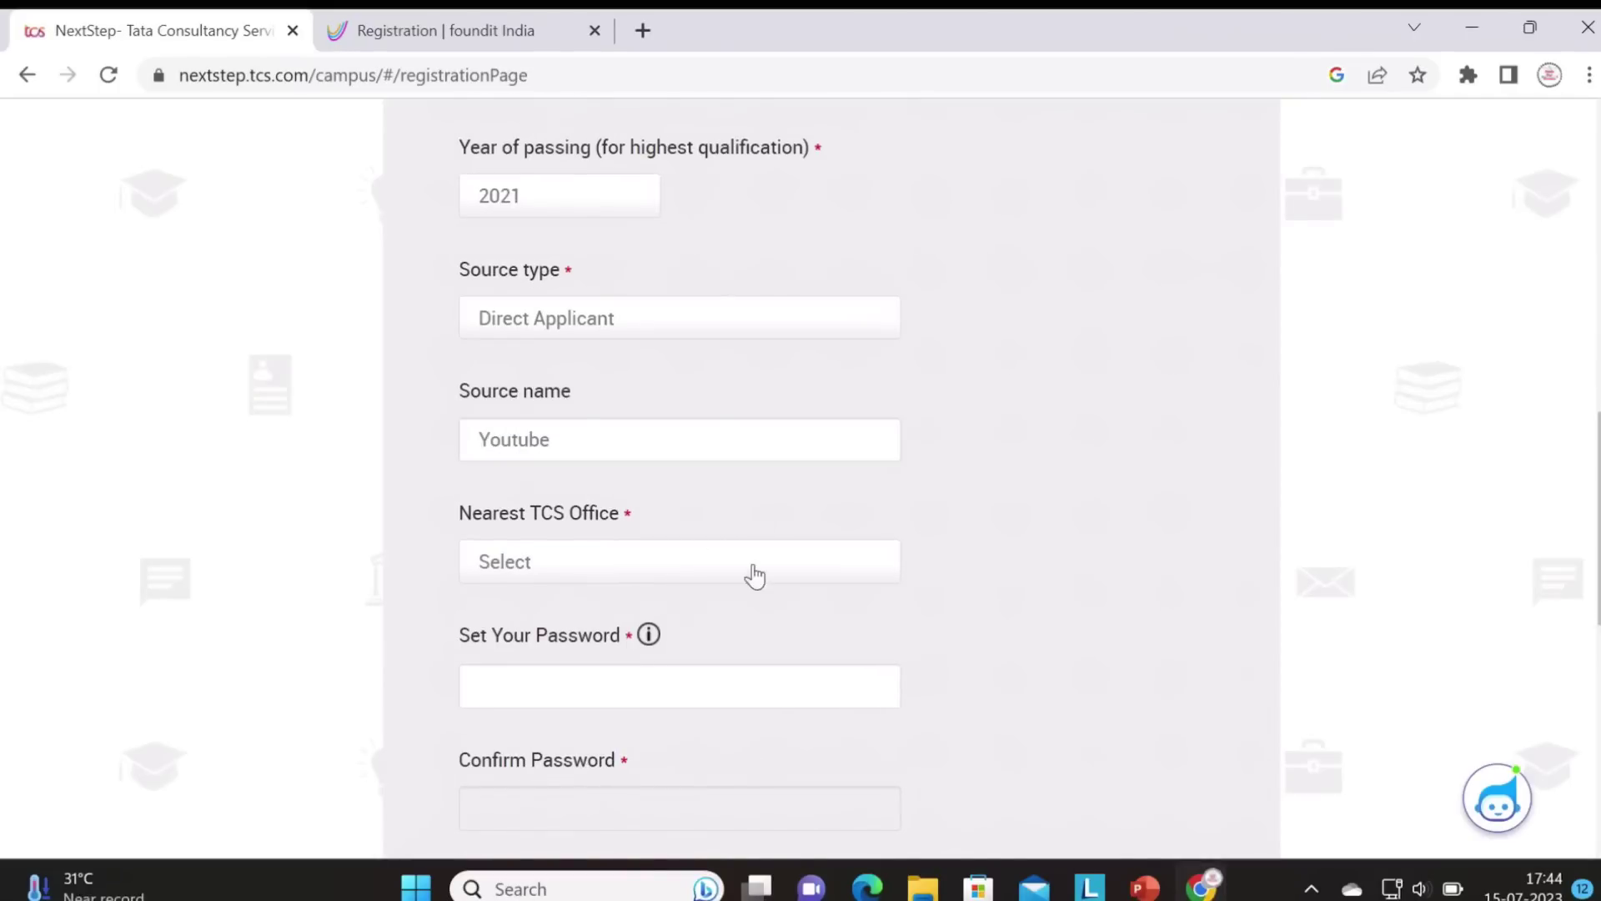
- Look through the Nearest TCS Office options and select Hyderabad
{"action": "scroll", "coordinate": [755, 554], "scroll_direction": "down", "scroll_amount": 1}
{"action": "left_click", "coordinate": [742, 442]}
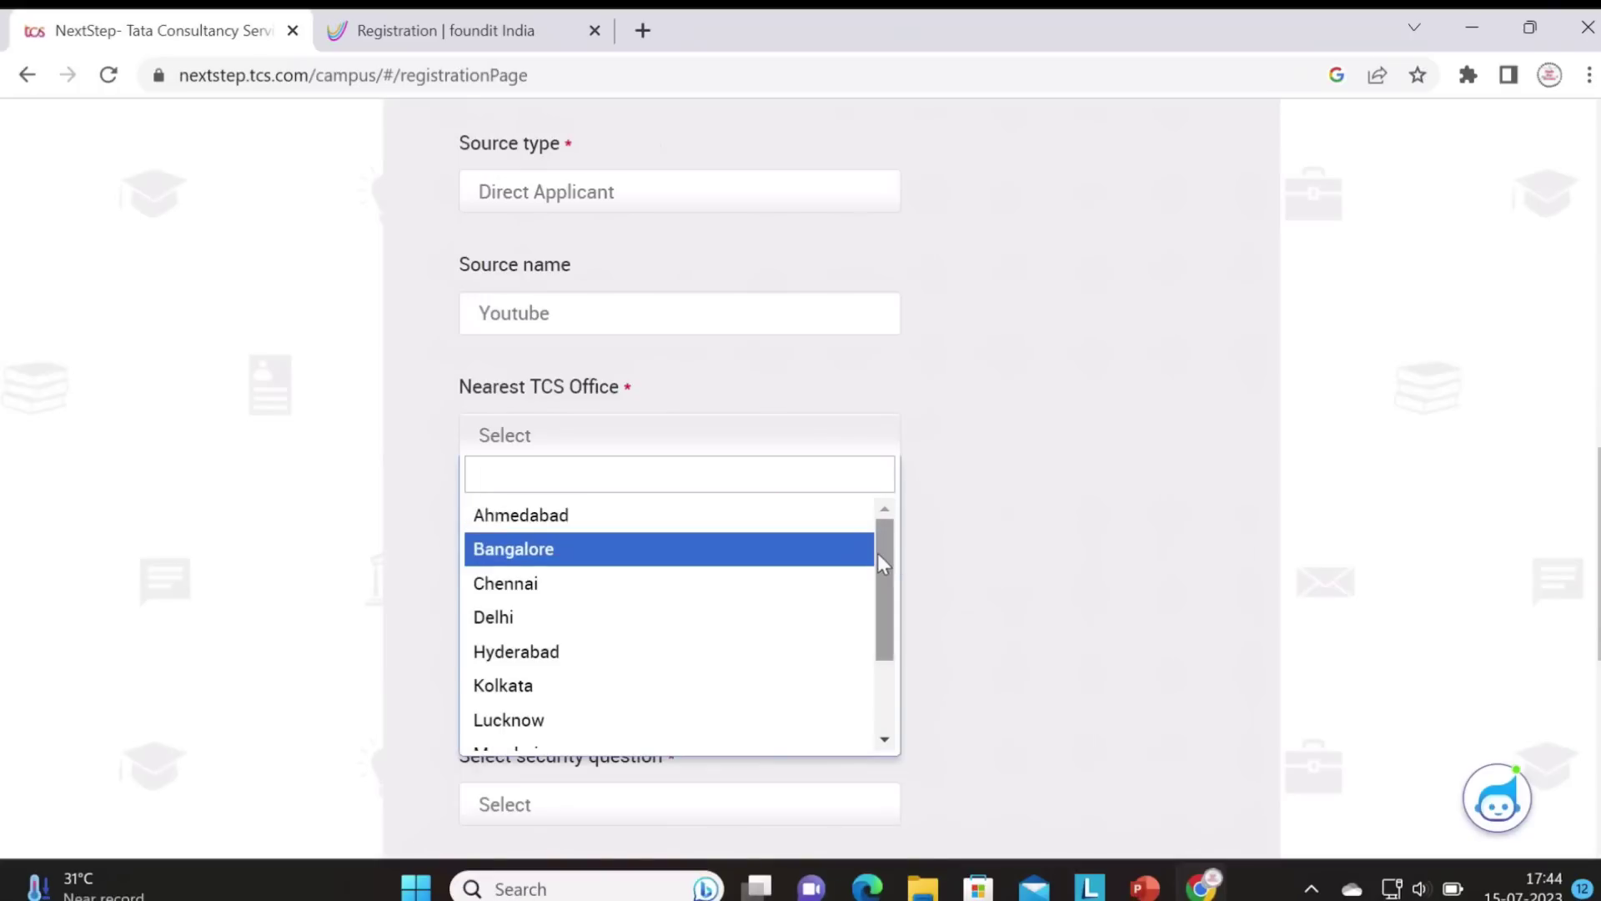
{"action": "scroll", "coordinate": [877, 553], "scroll_direction": "down", "scroll_amount": 2}
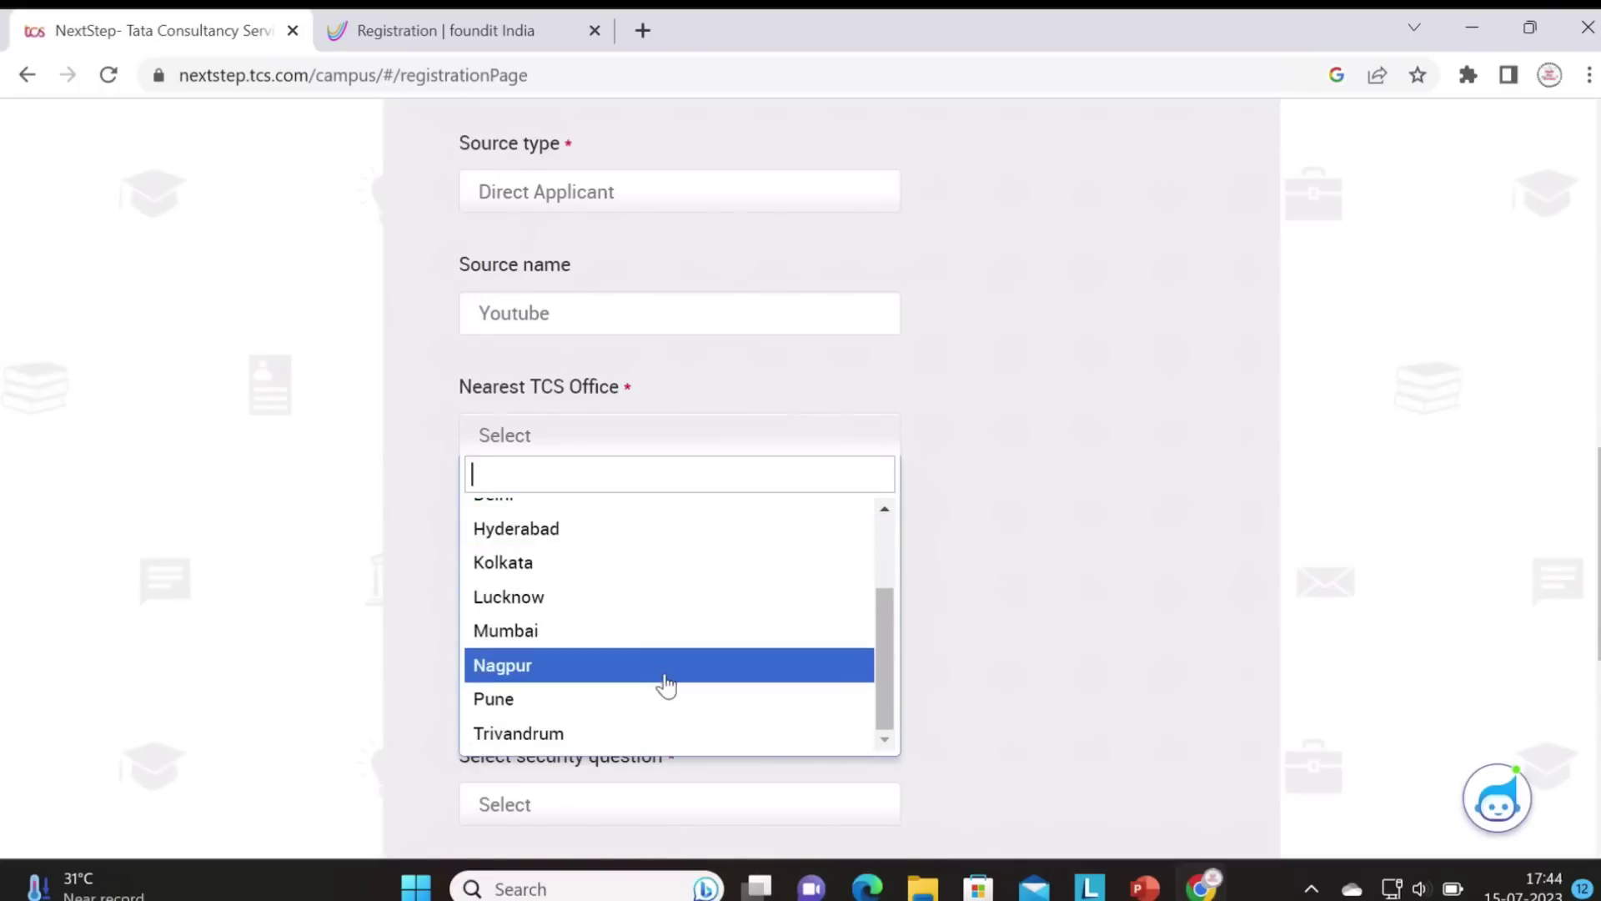
{"action": "scroll", "coordinate": [665, 683], "scroll_direction": "down", "scroll_amount": 3}
{"action": "scroll", "coordinate": [629, 465], "scroll_direction": "up", "scroll_amount": 3}
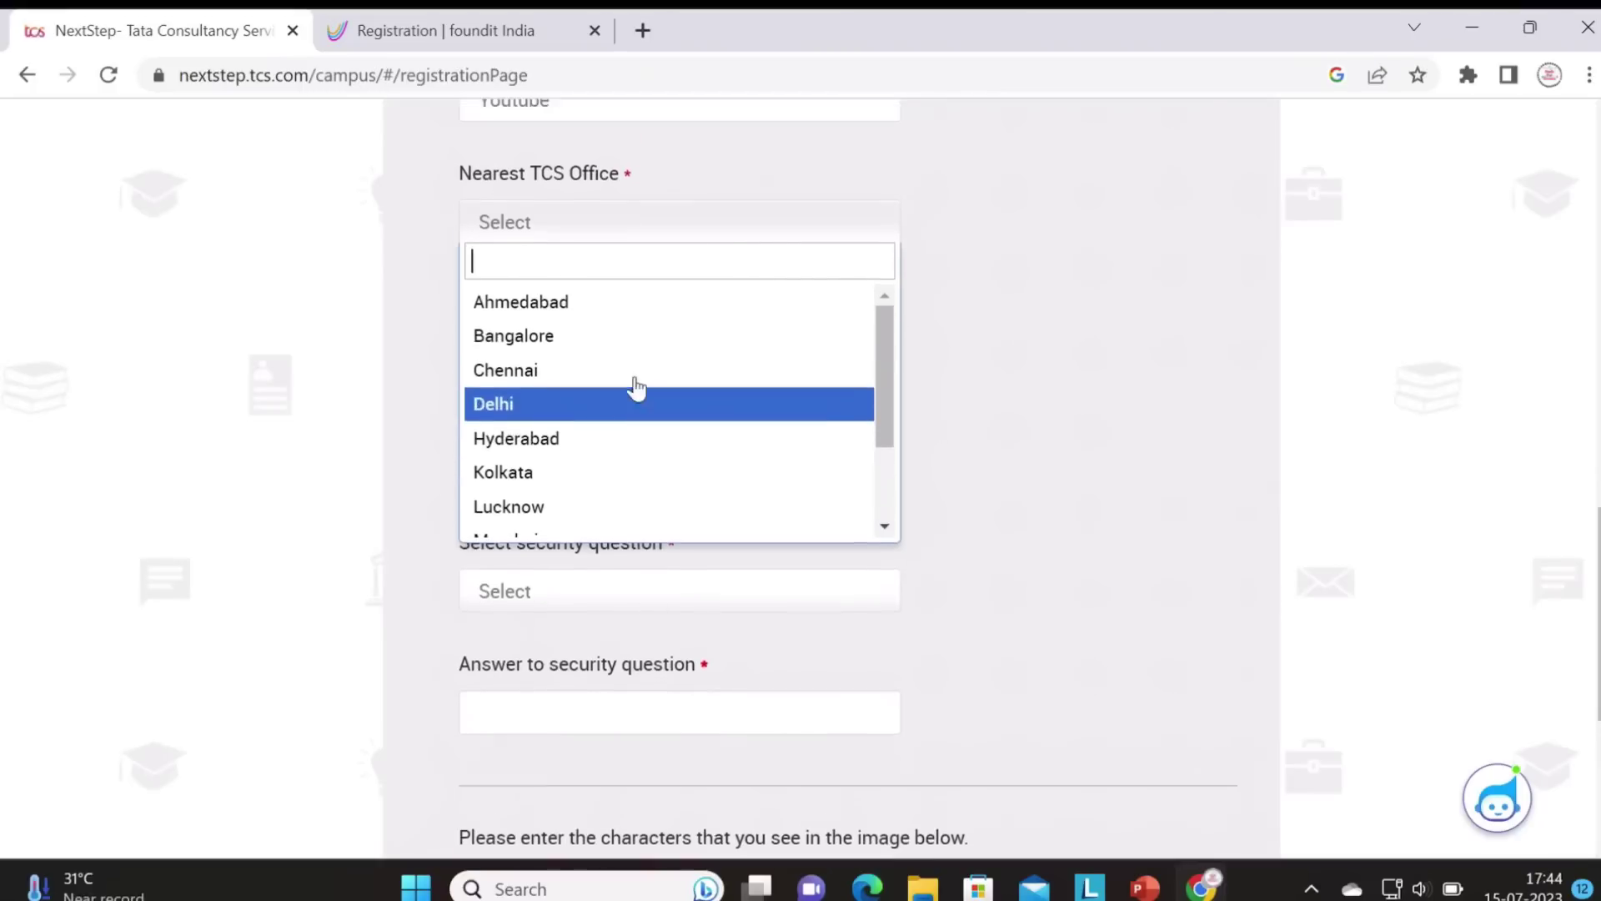
{"action": "scroll", "coordinate": [634, 392], "scroll_direction": "up", "scroll_amount": 1}
{"action": "left_click", "coordinate": [612, 528]}
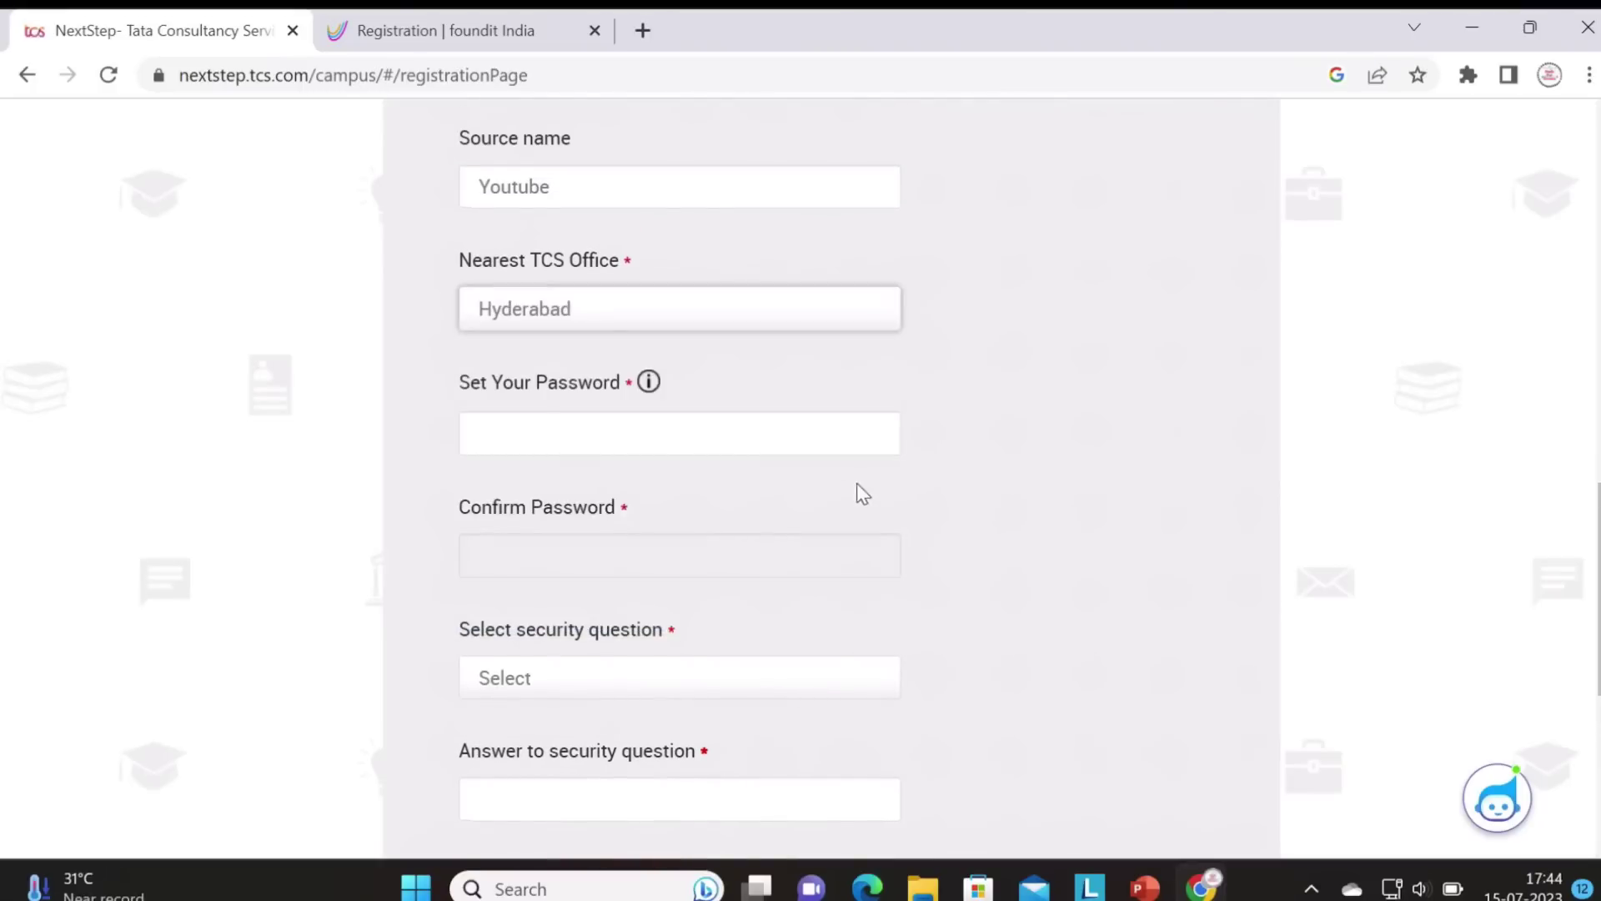
- Set the Nearest TCS Office to Lucknow
{"action": "left_click", "coordinate": [759, 311]}
{"action": "scroll", "coordinate": [712, 418], "scroll_direction": "up", "scroll_amount": 5}
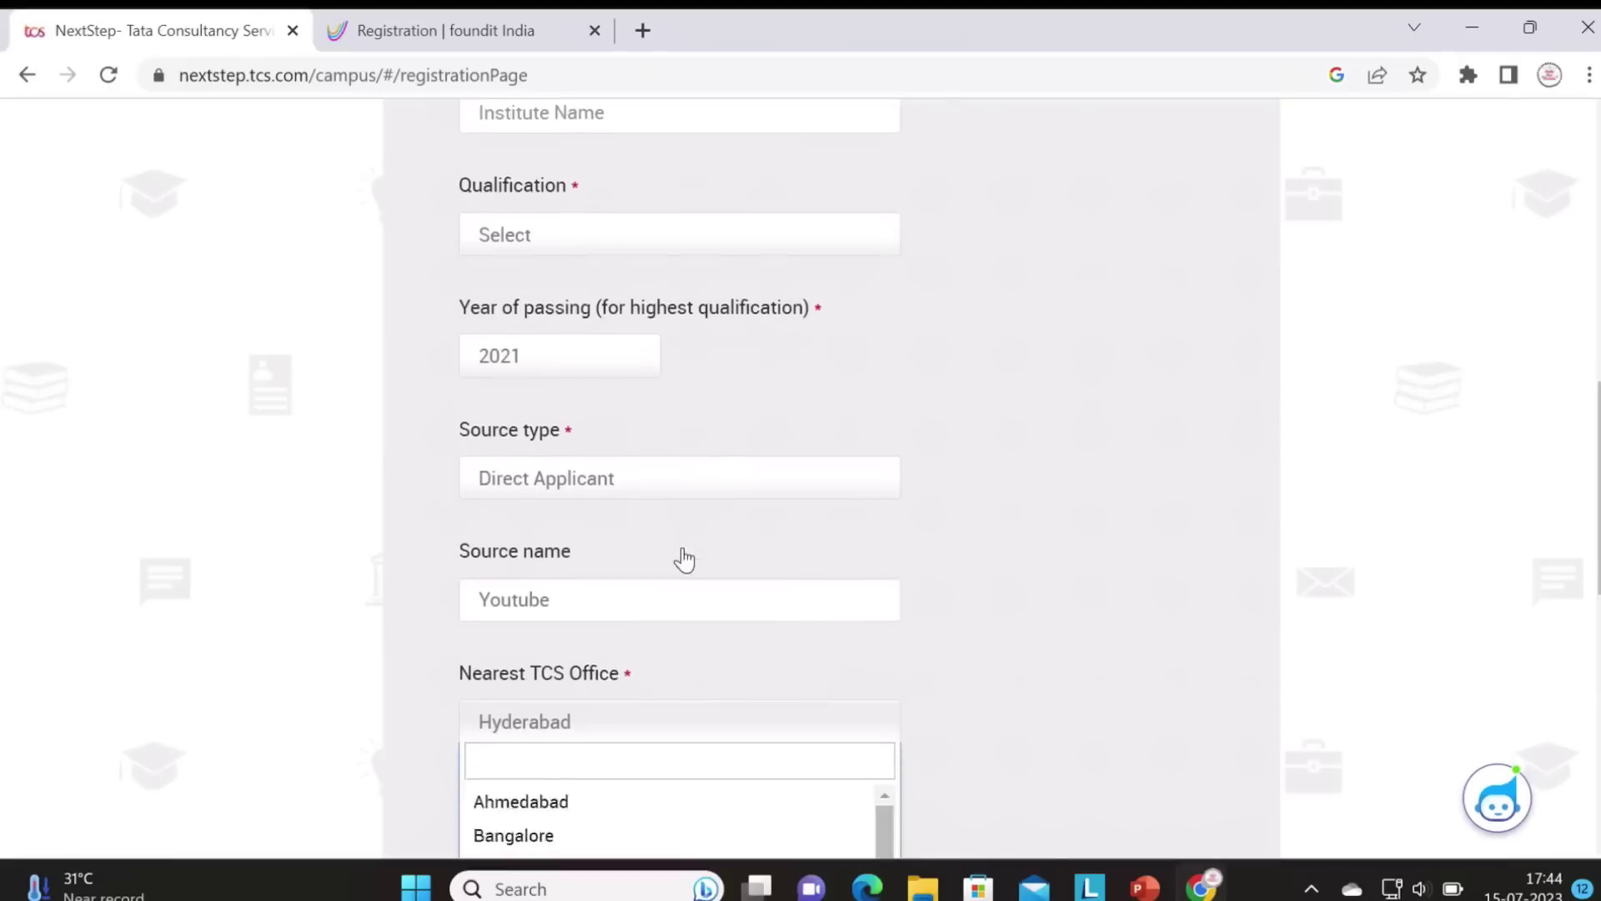
{"action": "scroll", "coordinate": [683, 558], "scroll_direction": "down", "scroll_amount": 4}
{"action": "scroll", "coordinate": [712, 638], "scroll_direction": "down", "scroll_amount": 3}
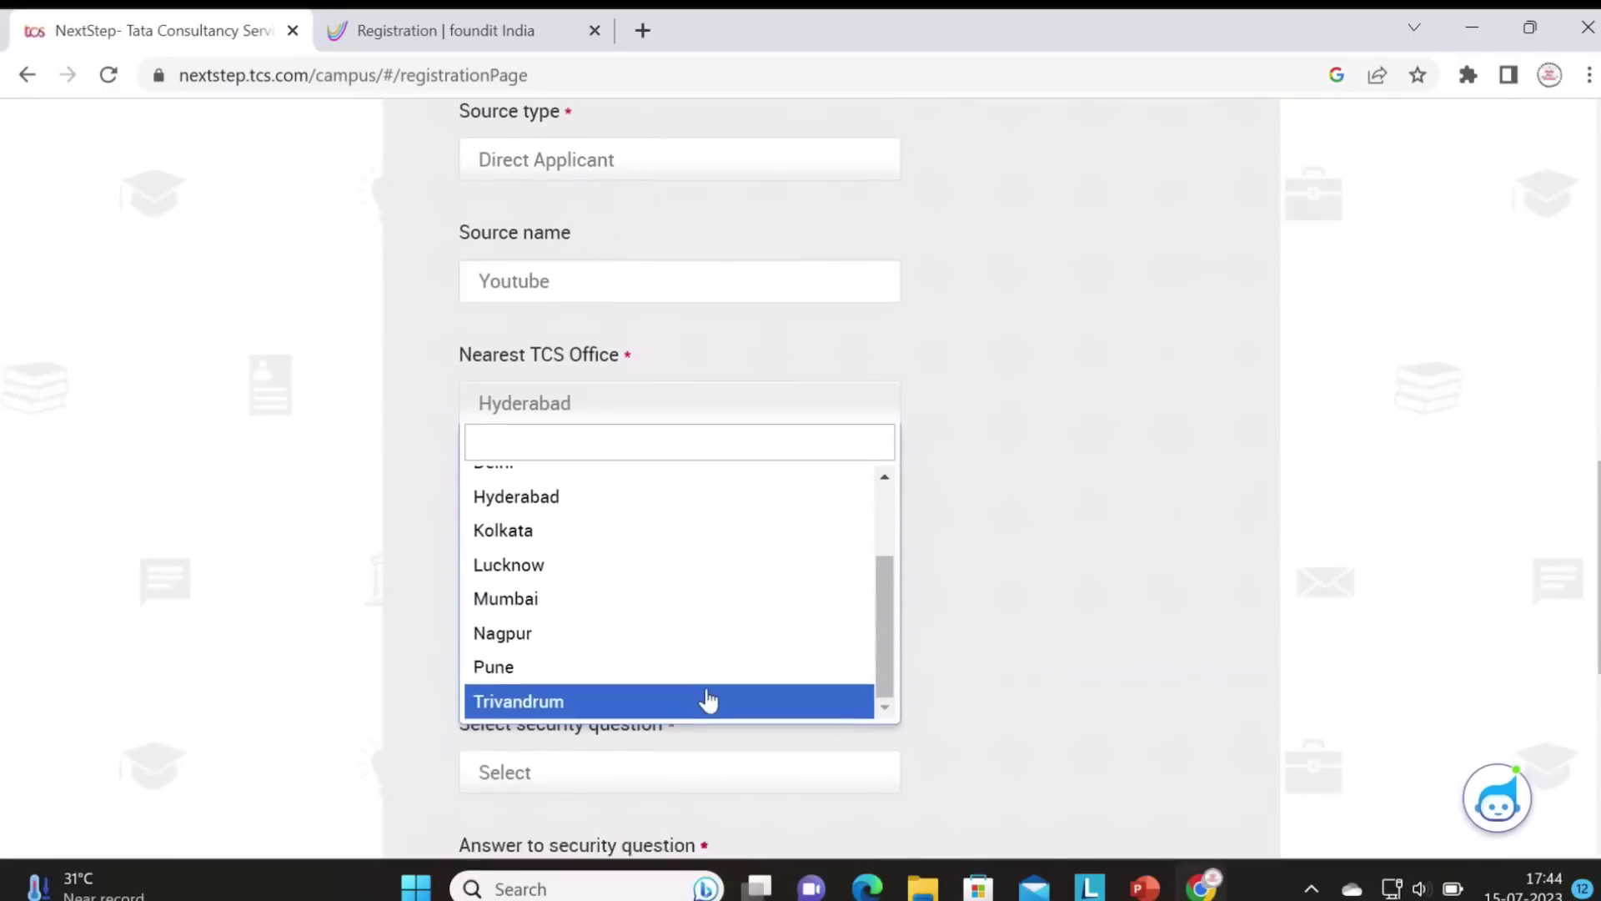
{"action": "scroll", "coordinate": [707, 701], "scroll_direction": "up", "scroll_amount": 2}
{"action": "left_click", "coordinate": [695, 717]}
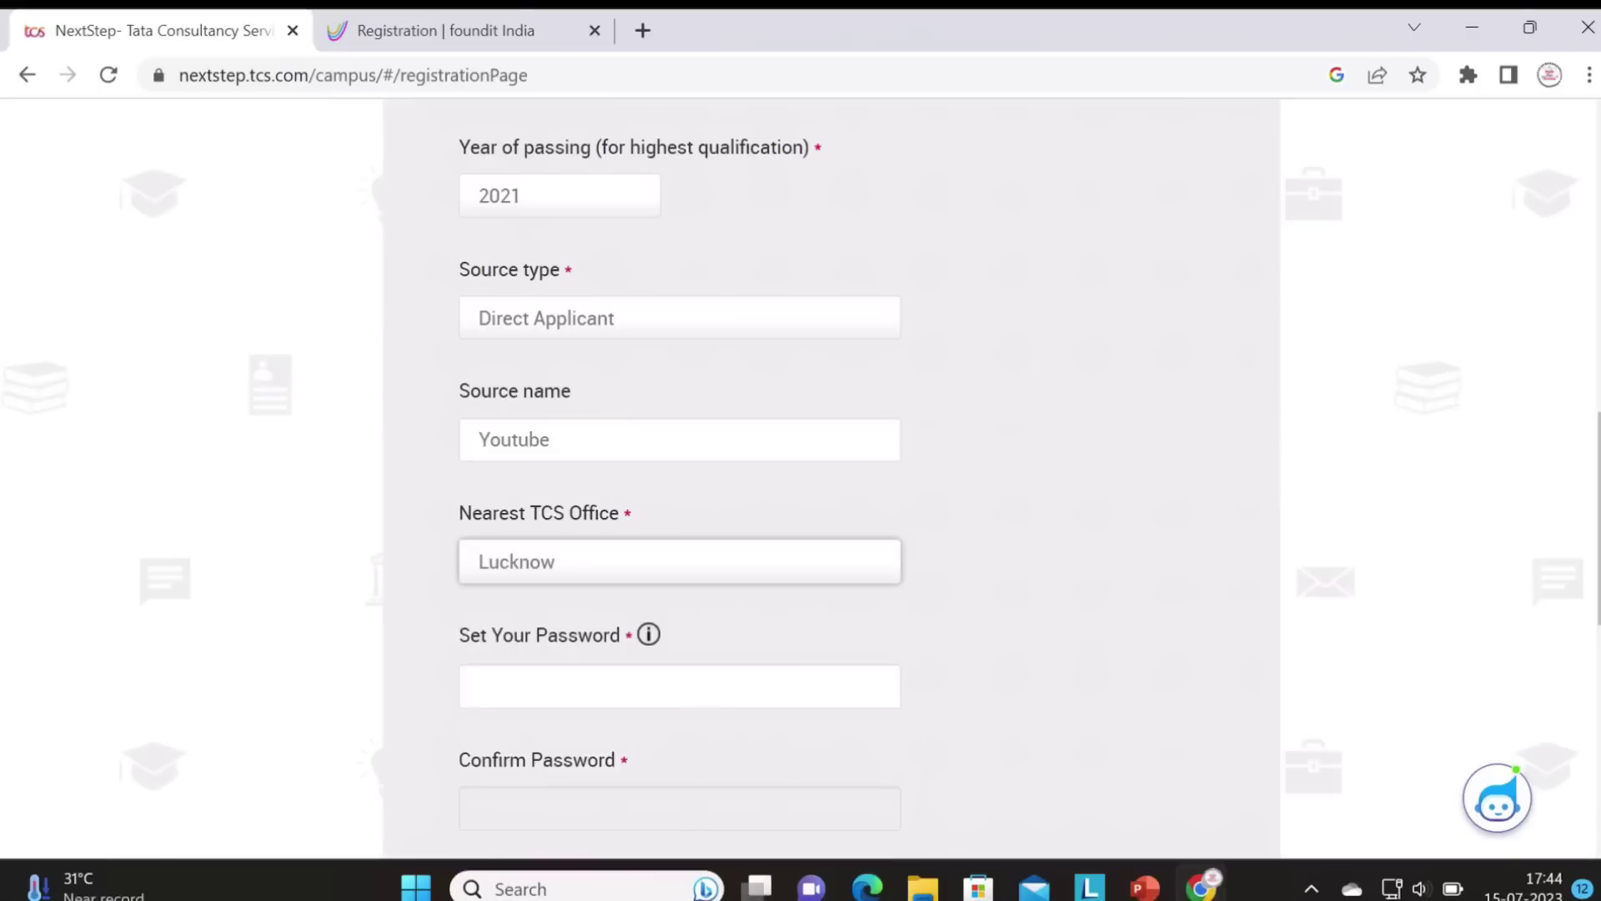
- Examine the password, security question and captcha fields at the end of the registration form
{"action": "scroll", "coordinate": [963, 630], "scroll_direction": "down", "scroll_amount": 3}
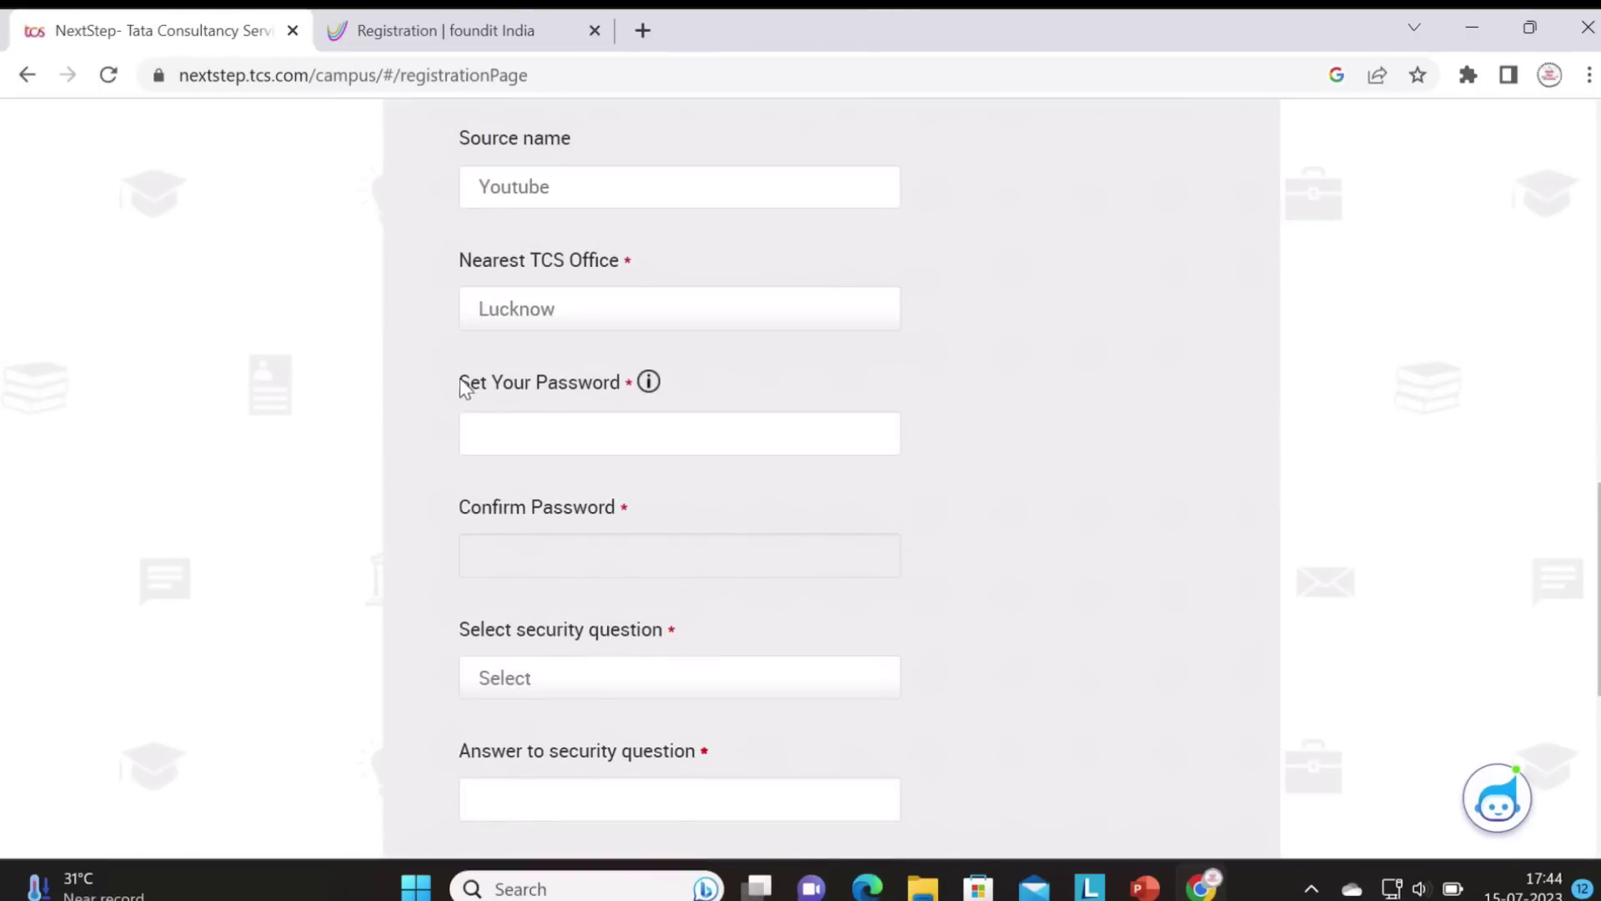
{"action": "left_click_drag", "start_coordinate": [459, 382], "coordinate": [603, 388]}
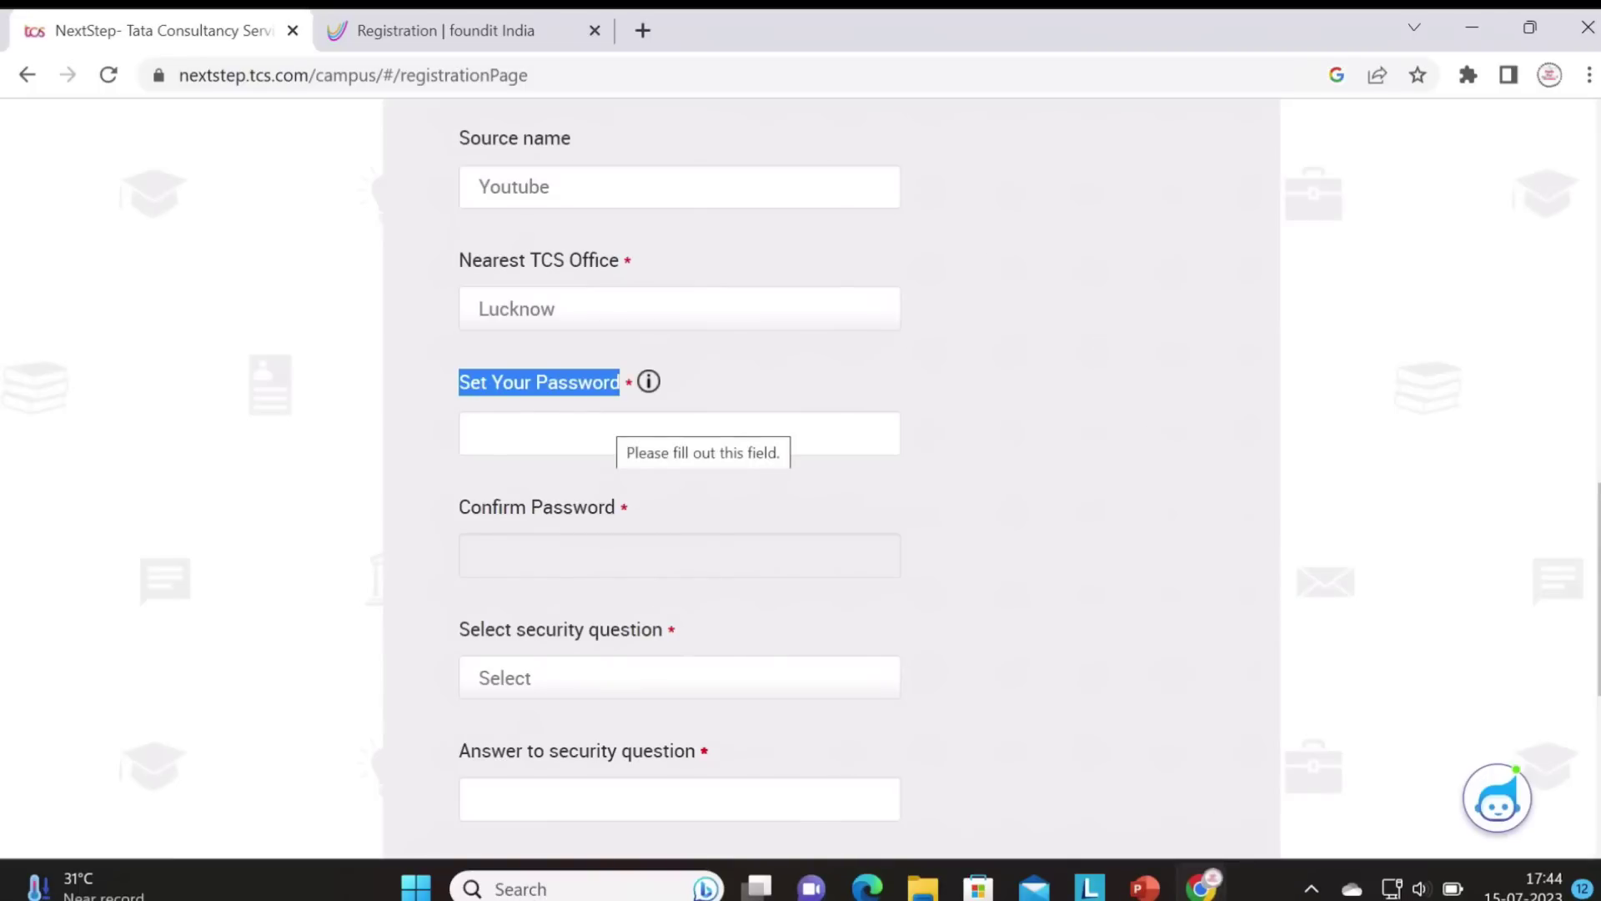
{"action": "scroll", "coordinate": [589, 445], "scroll_direction": "down", "scroll_amount": 2}
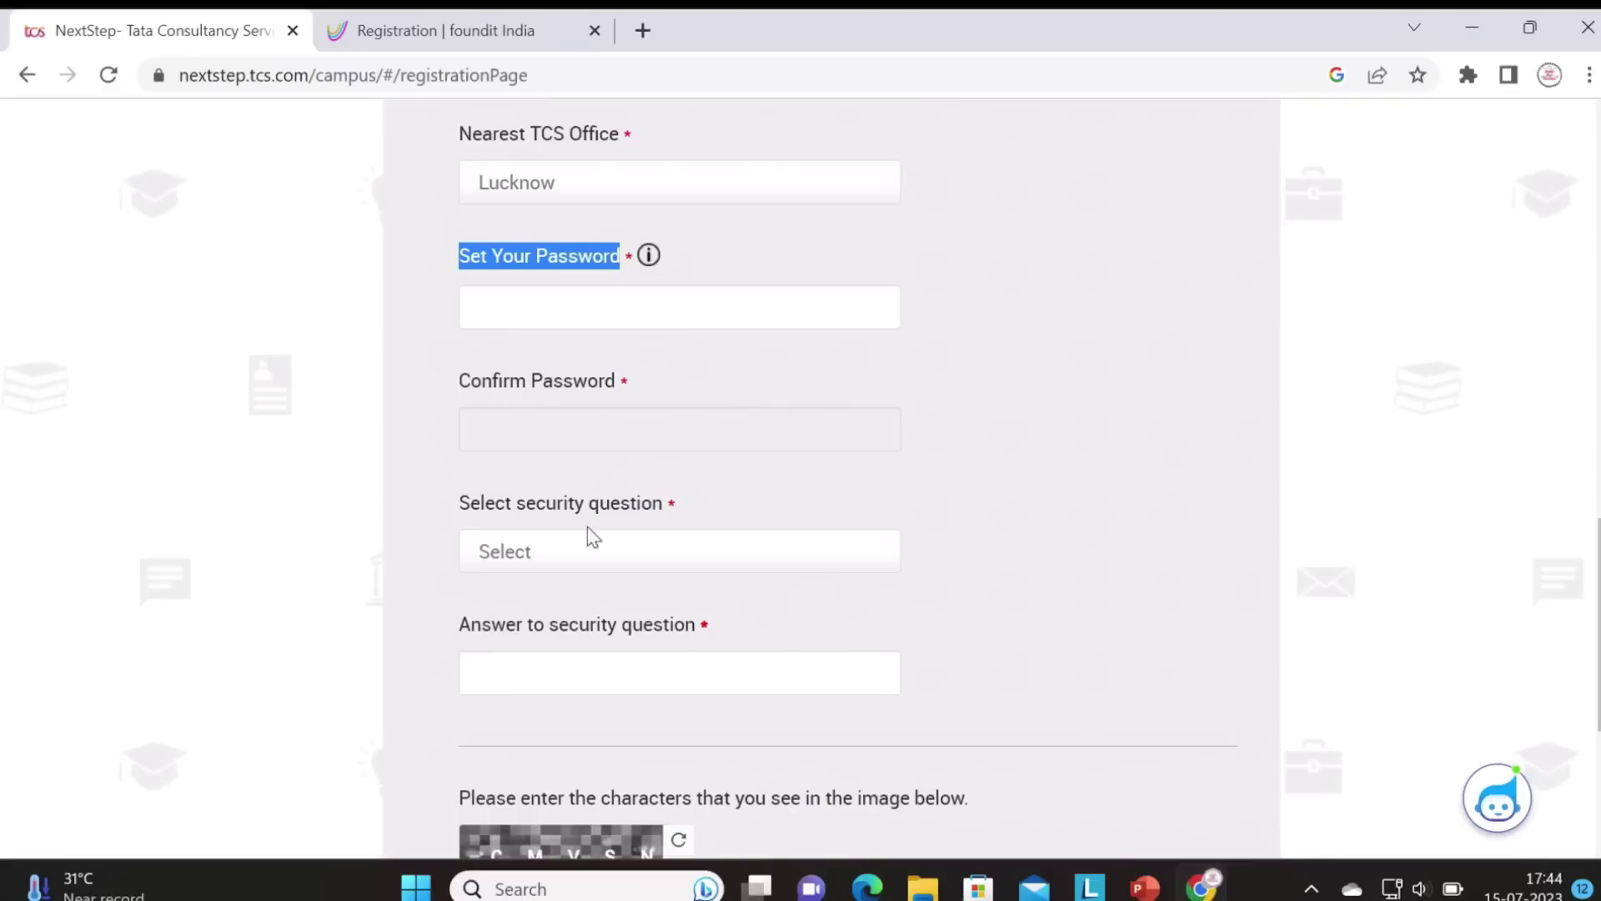
{"action": "scroll", "coordinate": [611, 552], "scroll_direction": "down", "scroll_amount": 4}
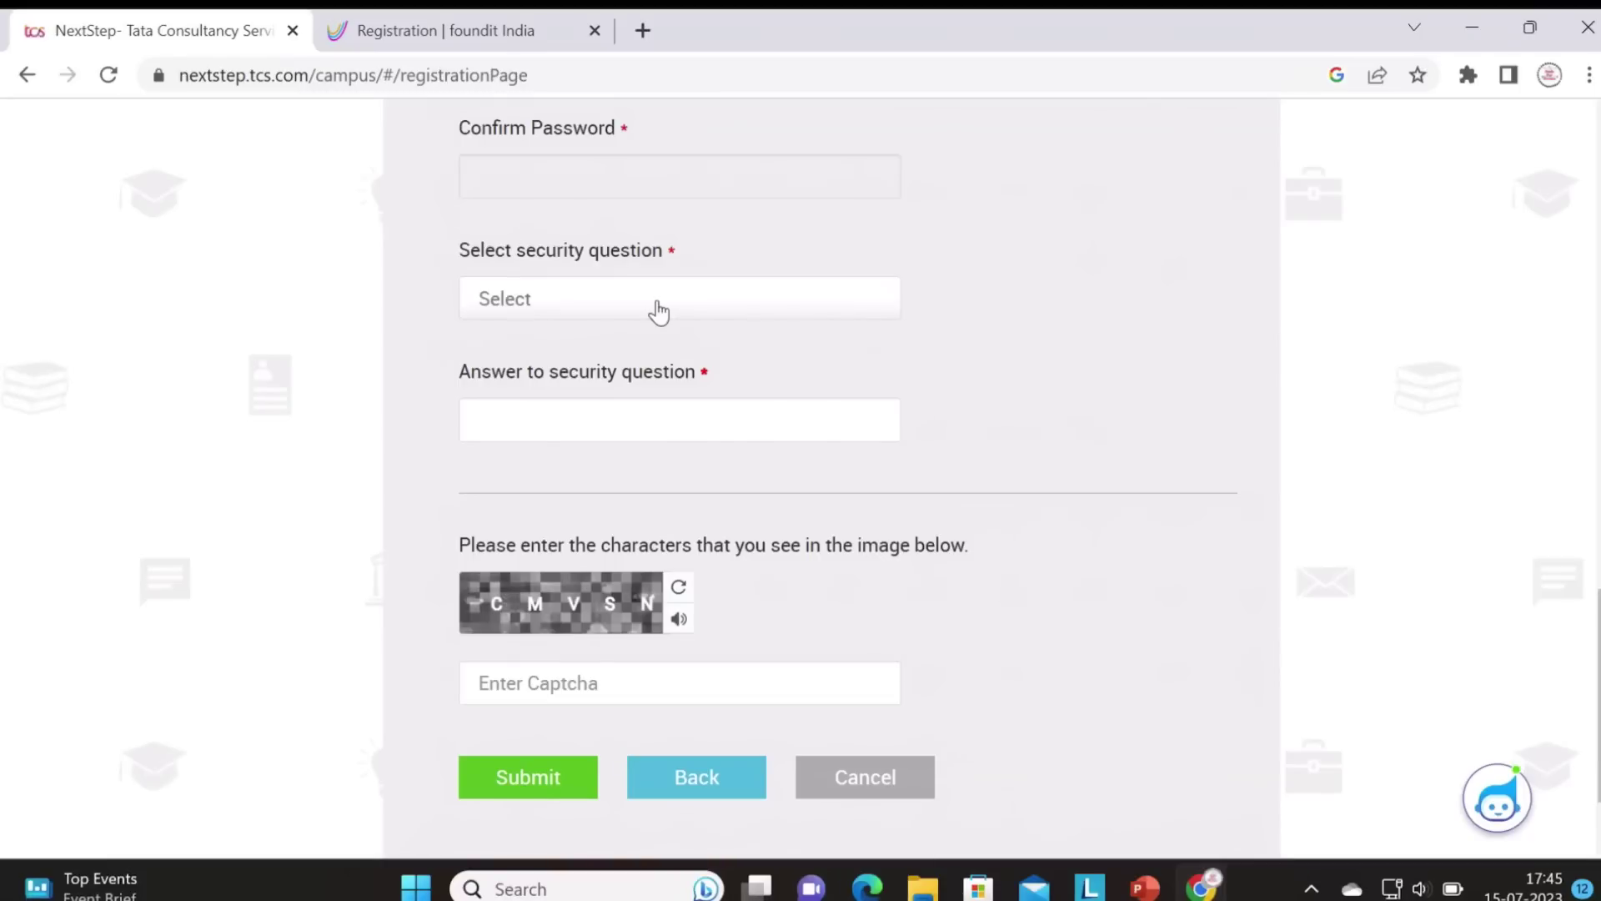
- Look at the login form for registered candidates in India and close it without entering credentials
{"action": "scroll", "coordinate": [659, 312], "scroll_direction": "up", "scroll_amount": 20}
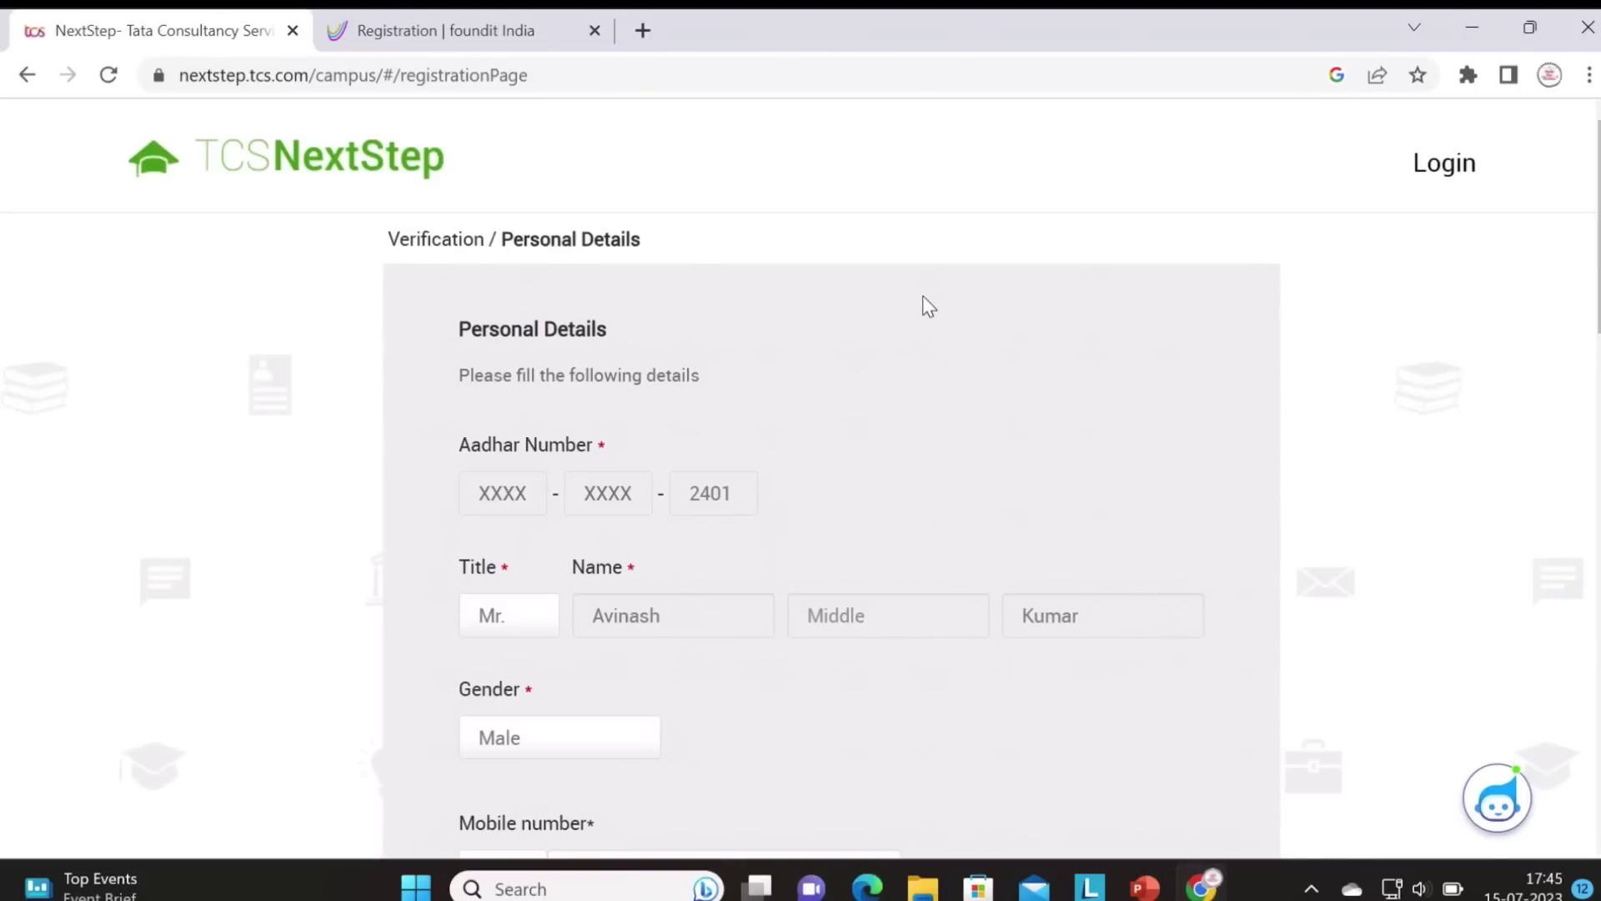
{"action": "left_click", "coordinate": [1429, 177]}
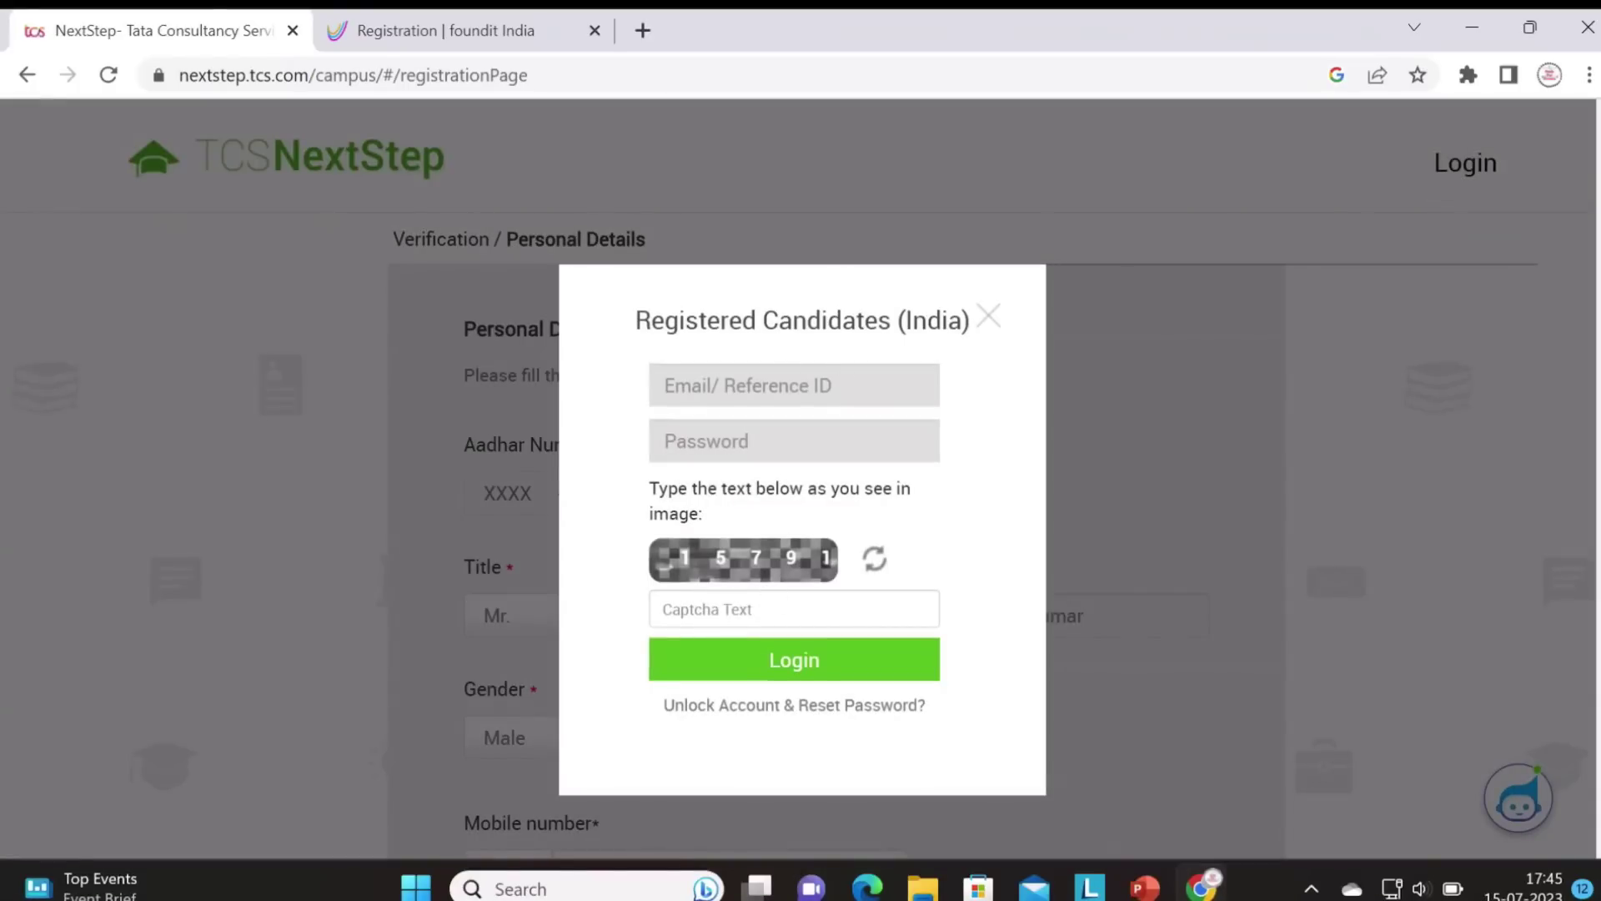
{"action": "left_click", "coordinate": [794, 668]}
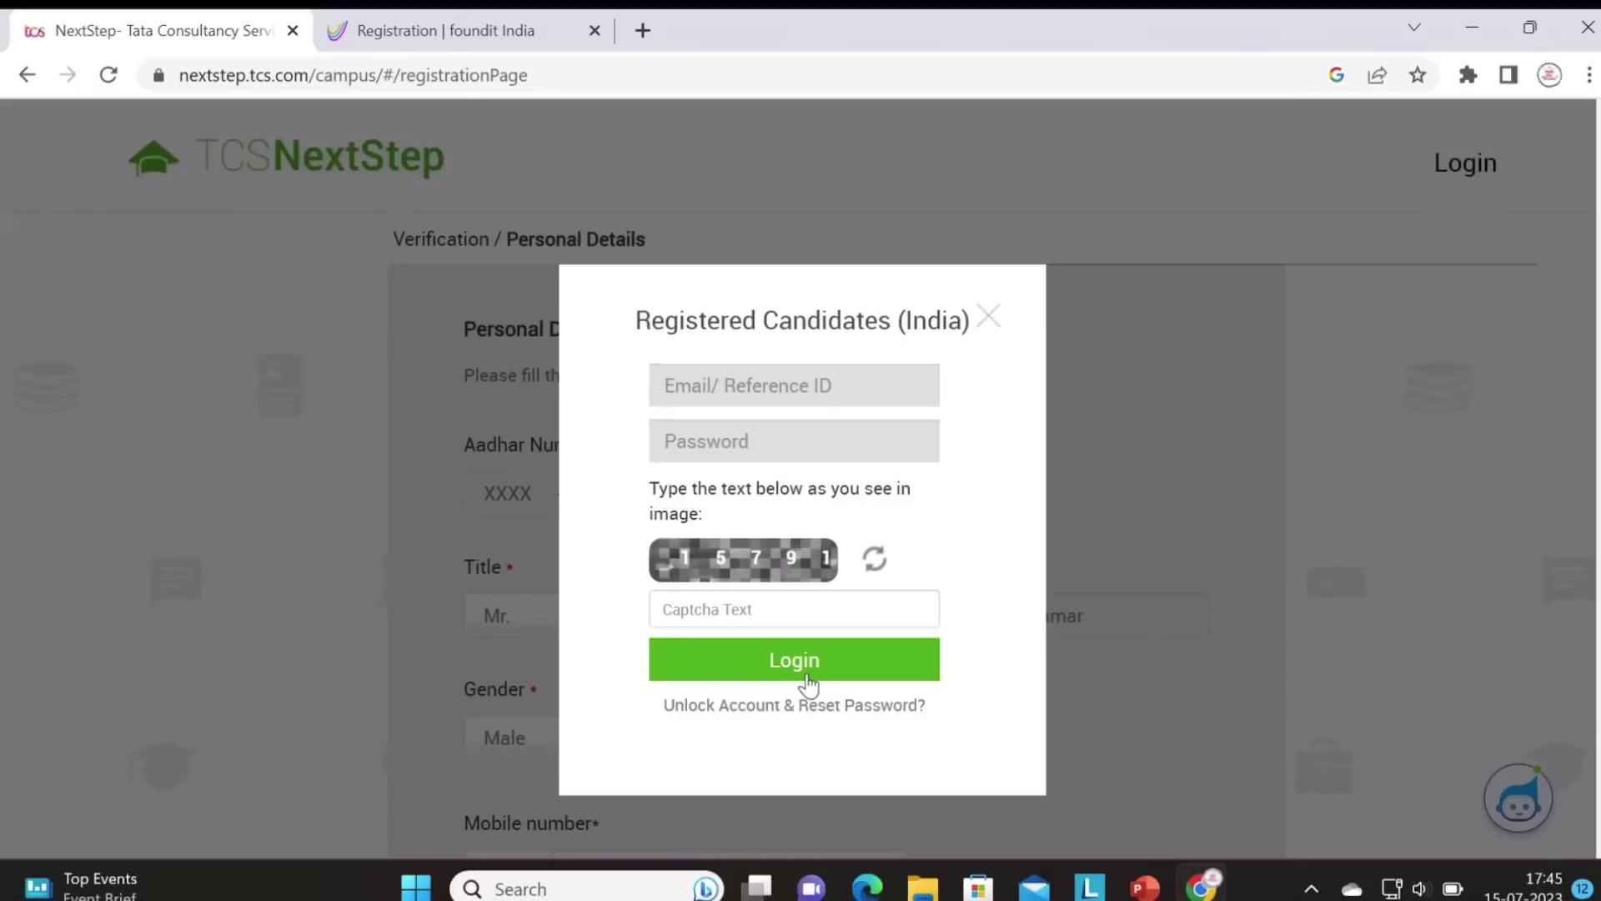
{"action": "left_click", "coordinate": [984, 320]}
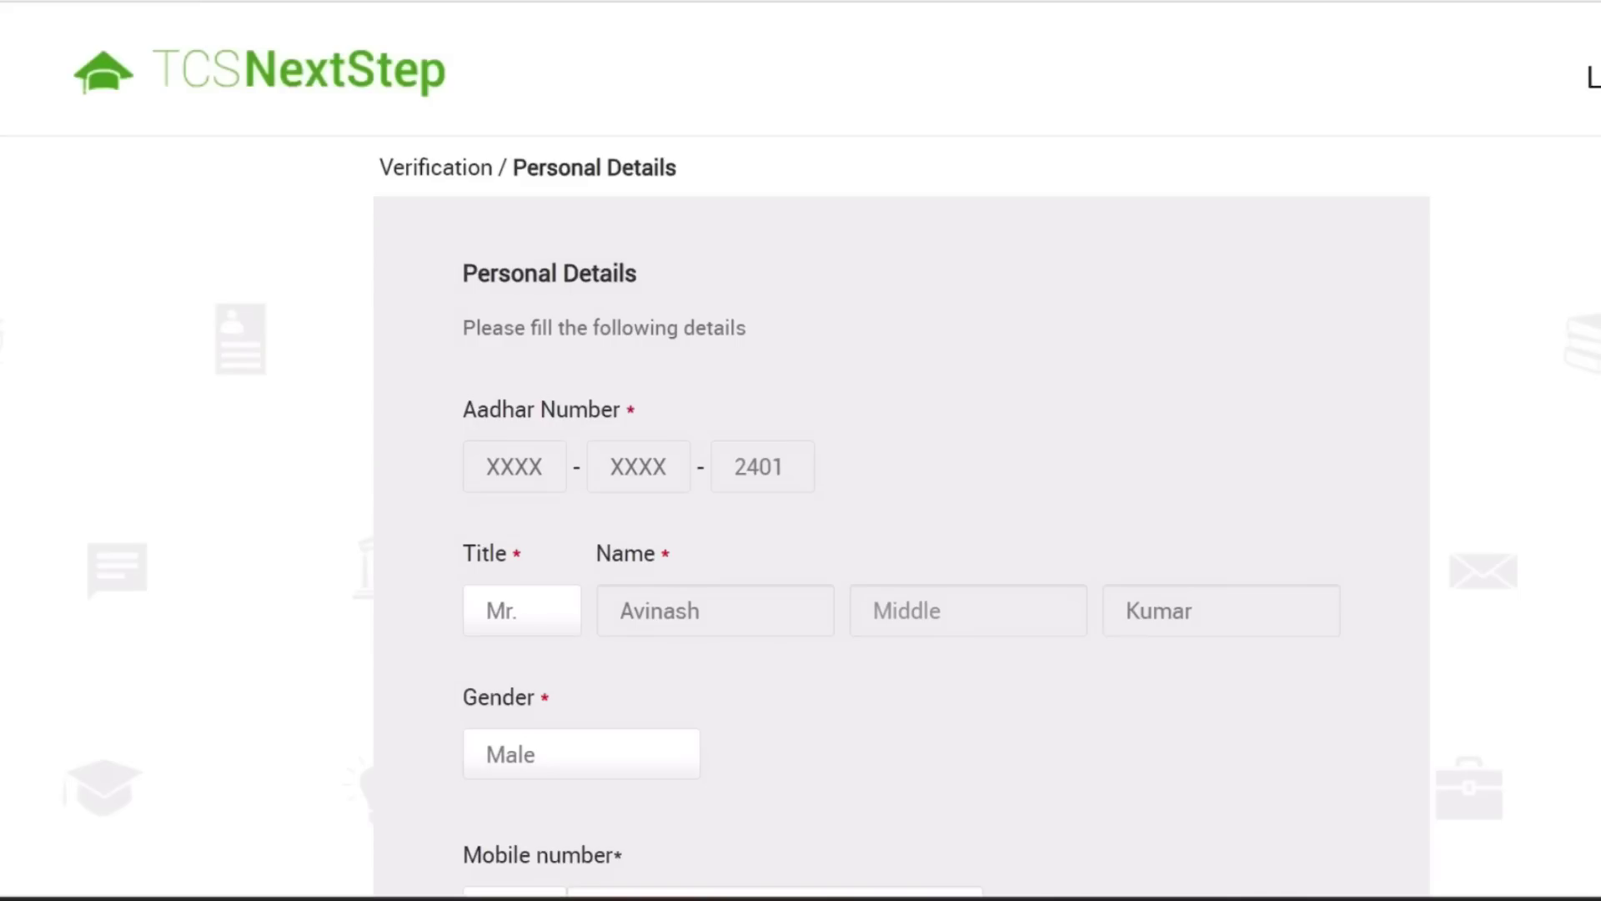
- Switch to the foundit registration page and examine the fields required to create a free account
{"action": "left_click", "coordinate": [521, 21]}
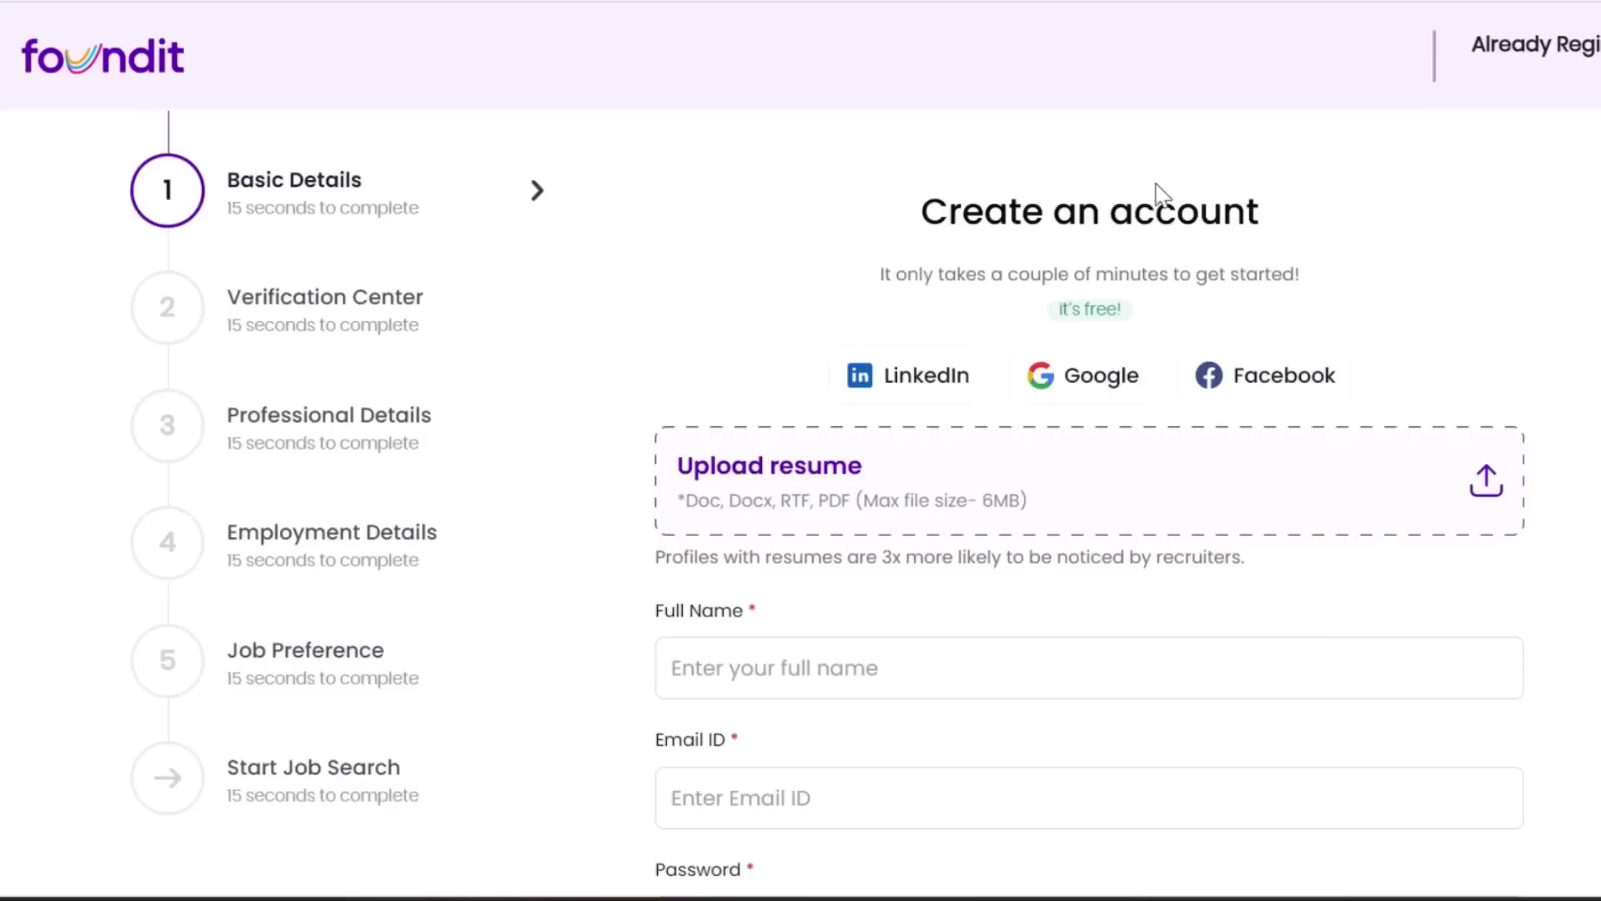
{"action": "scroll", "coordinate": [880, 322], "scroll_direction": "down", "scroll_amount": 2}
{"action": "scroll", "coordinate": [884, 425], "scroll_direction": "down", "scroll_amount": 3}
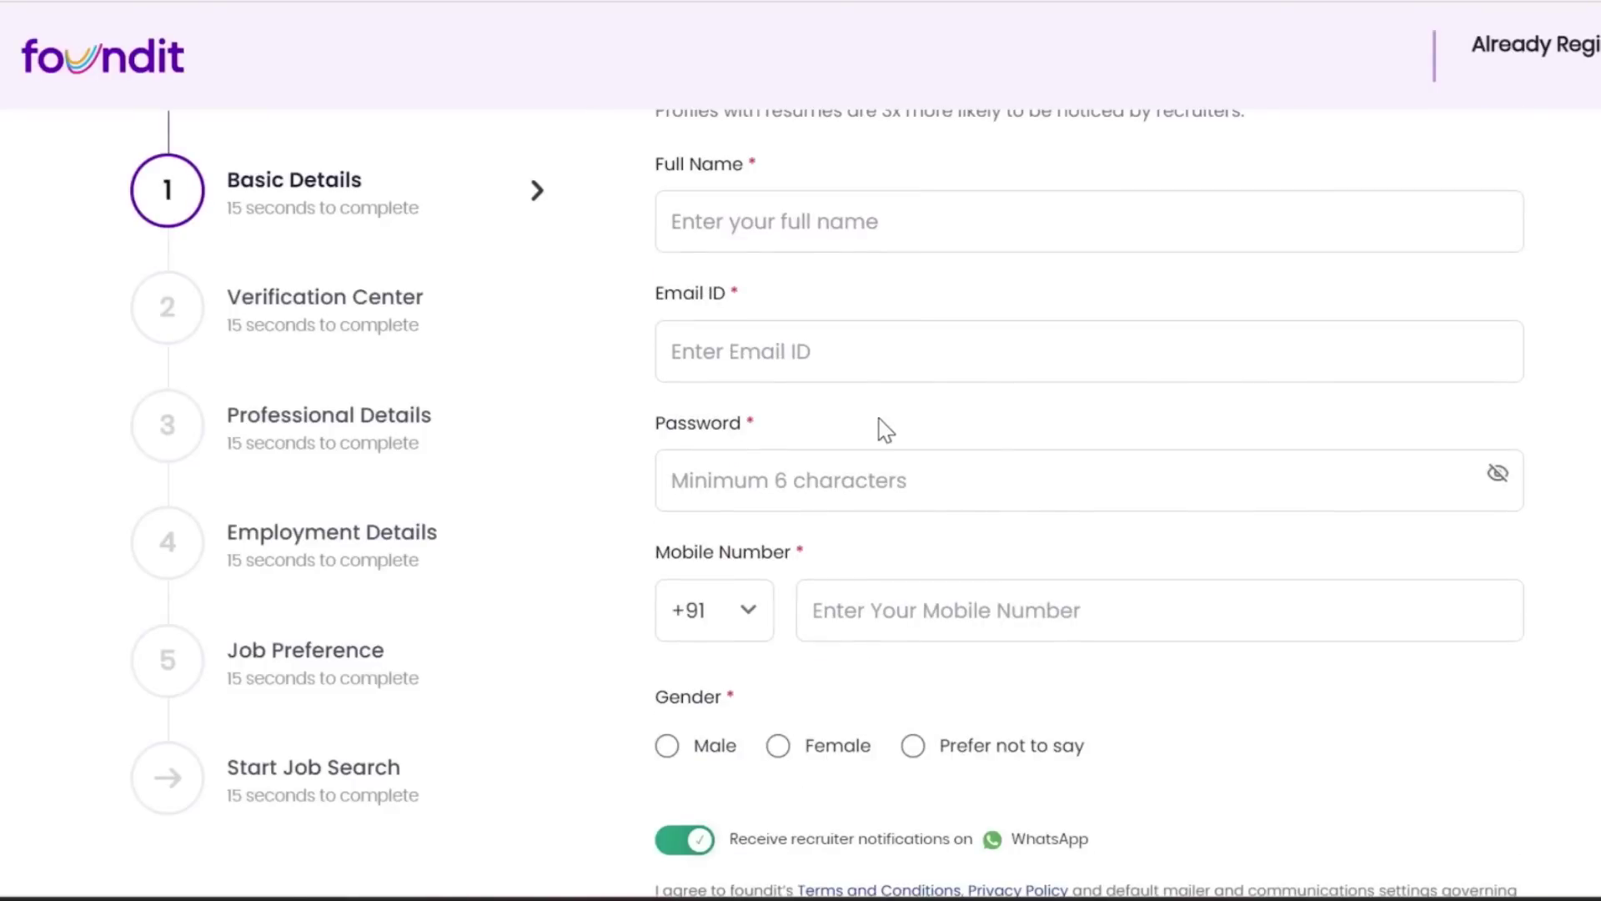
{"action": "scroll", "coordinate": [906, 451], "scroll_direction": "up", "scroll_amount": 5}
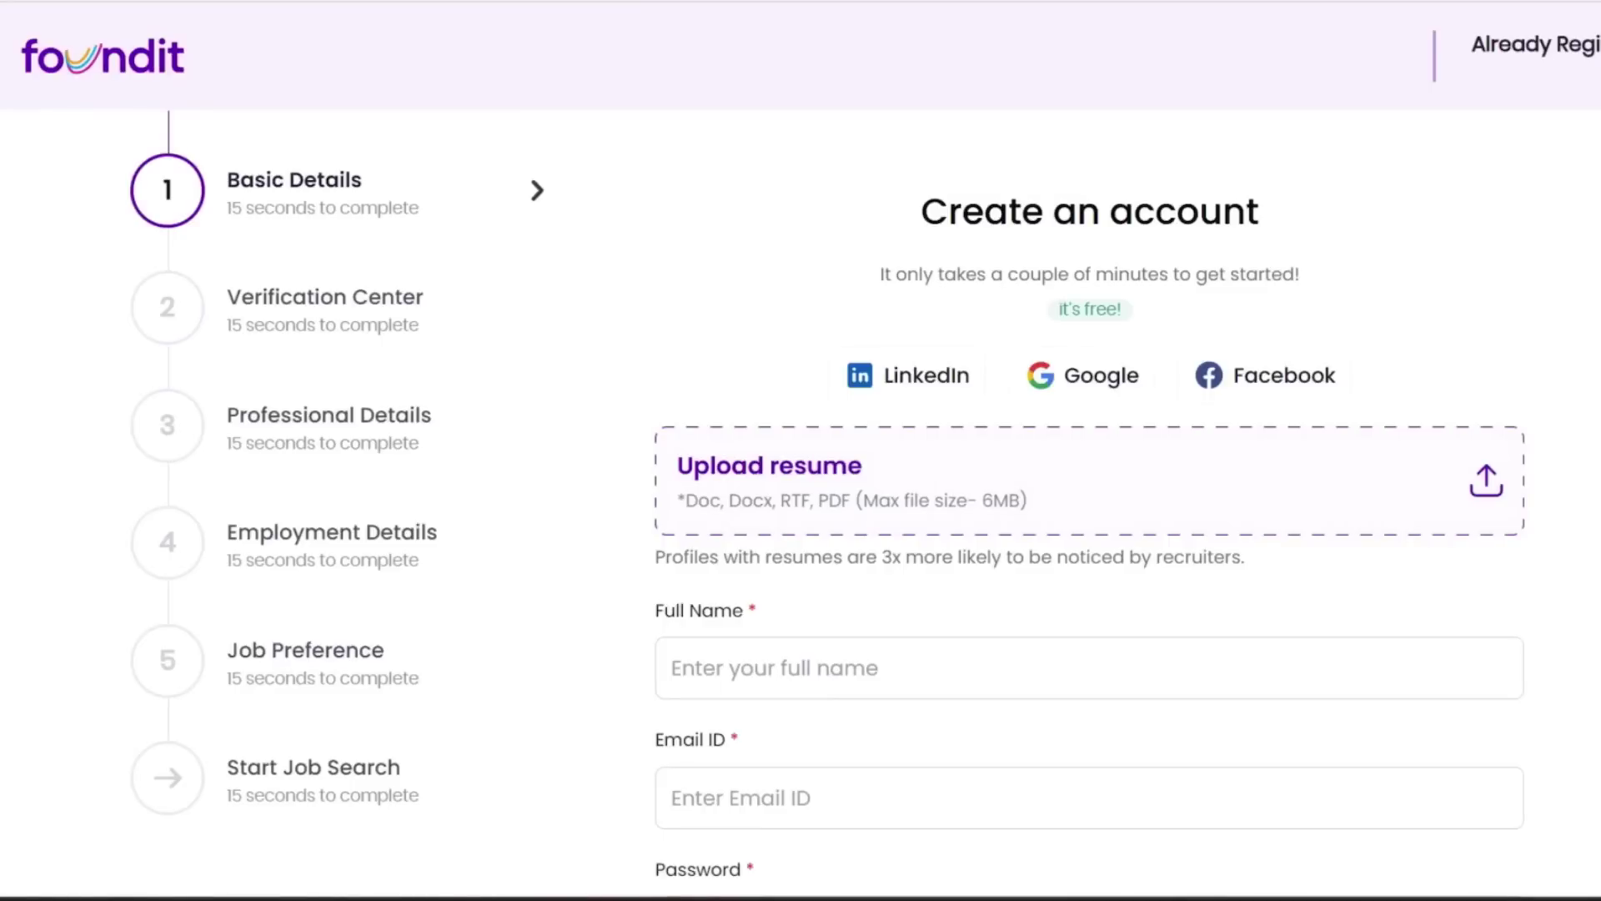
{"action": "scroll", "coordinate": [1089, 508], "scroll_direction": "down", "scroll_amount": 6}
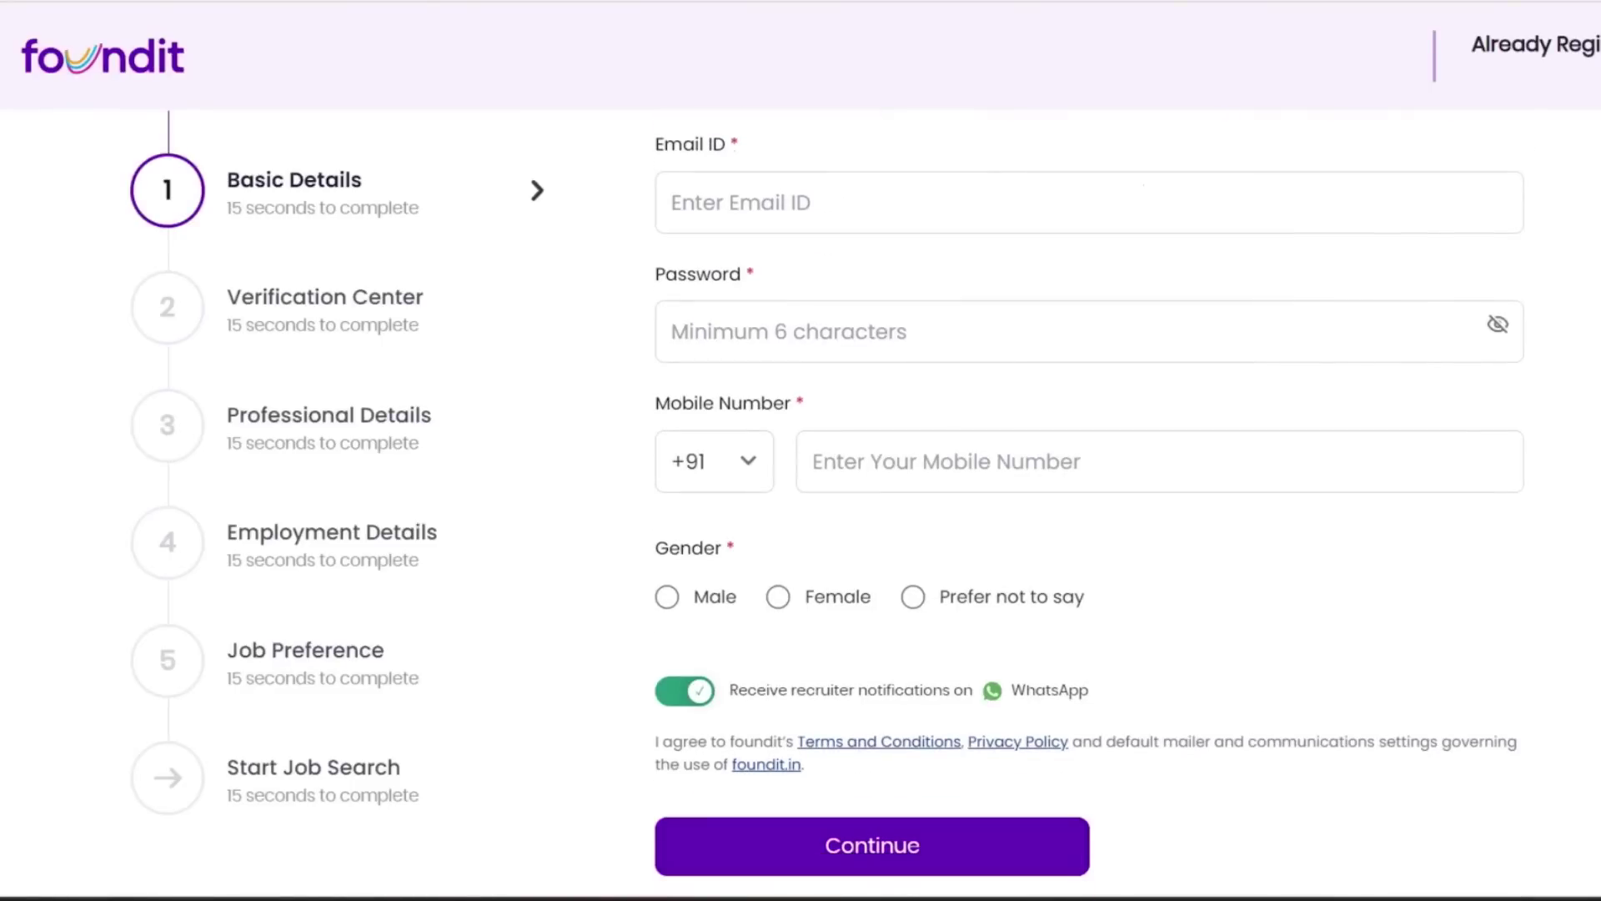
{"action": "scroll", "coordinate": [1089, 500], "scroll_direction": "up", "scroll_amount": 6}
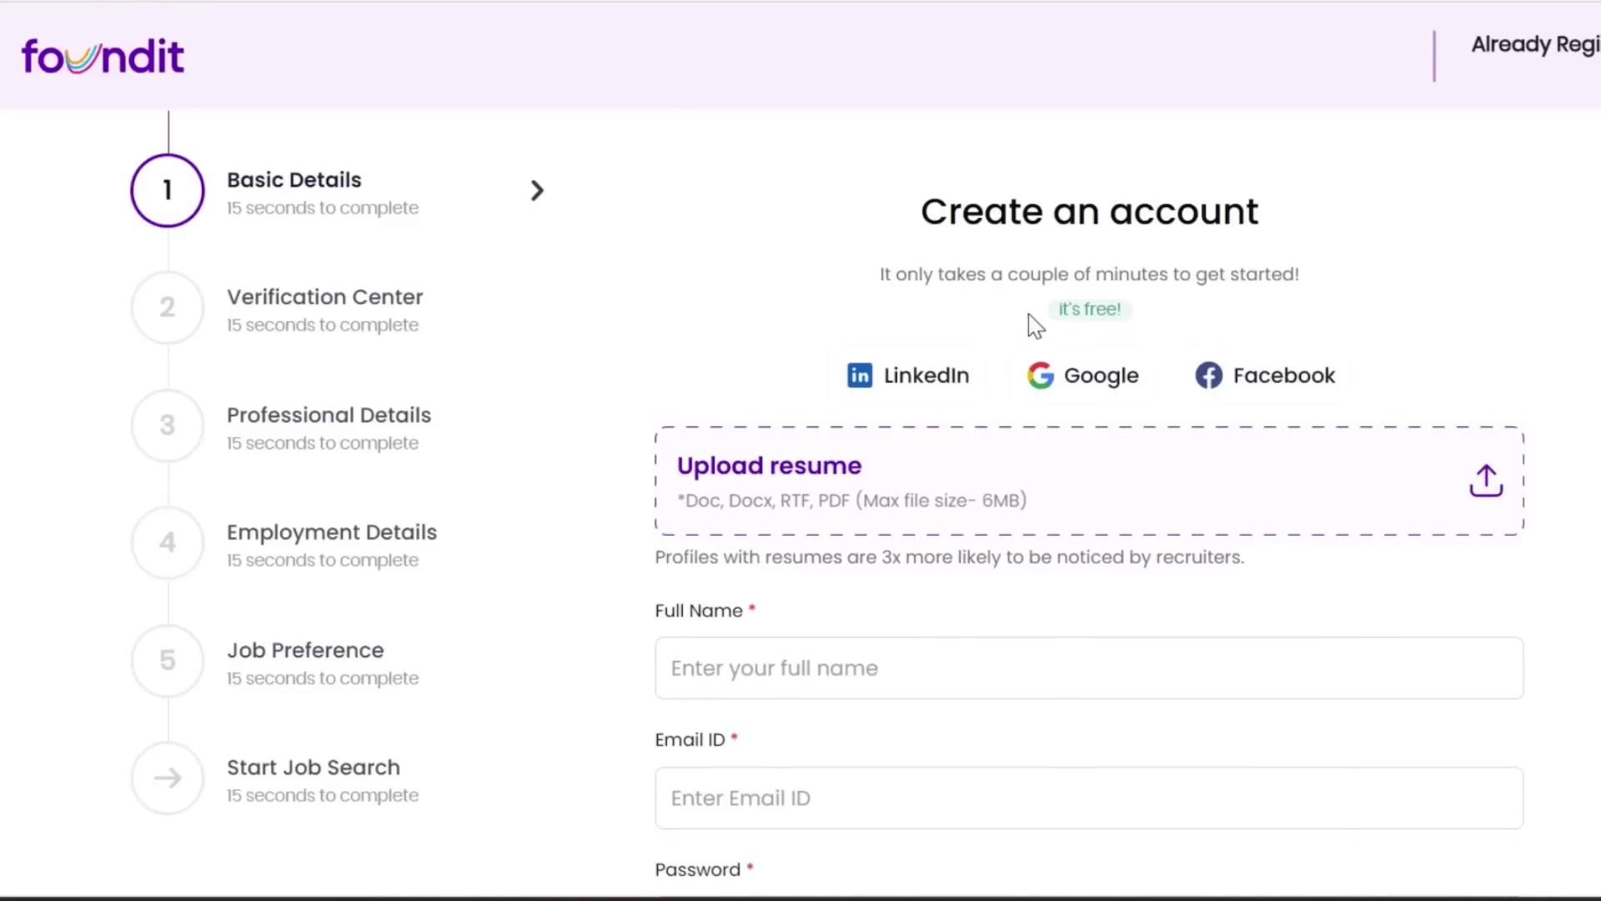
{"action": "double_click", "coordinate": [1069, 309]}
{"action": "left_click_drag", "start_coordinate": [1069, 310], "coordinate": [1159, 320]}
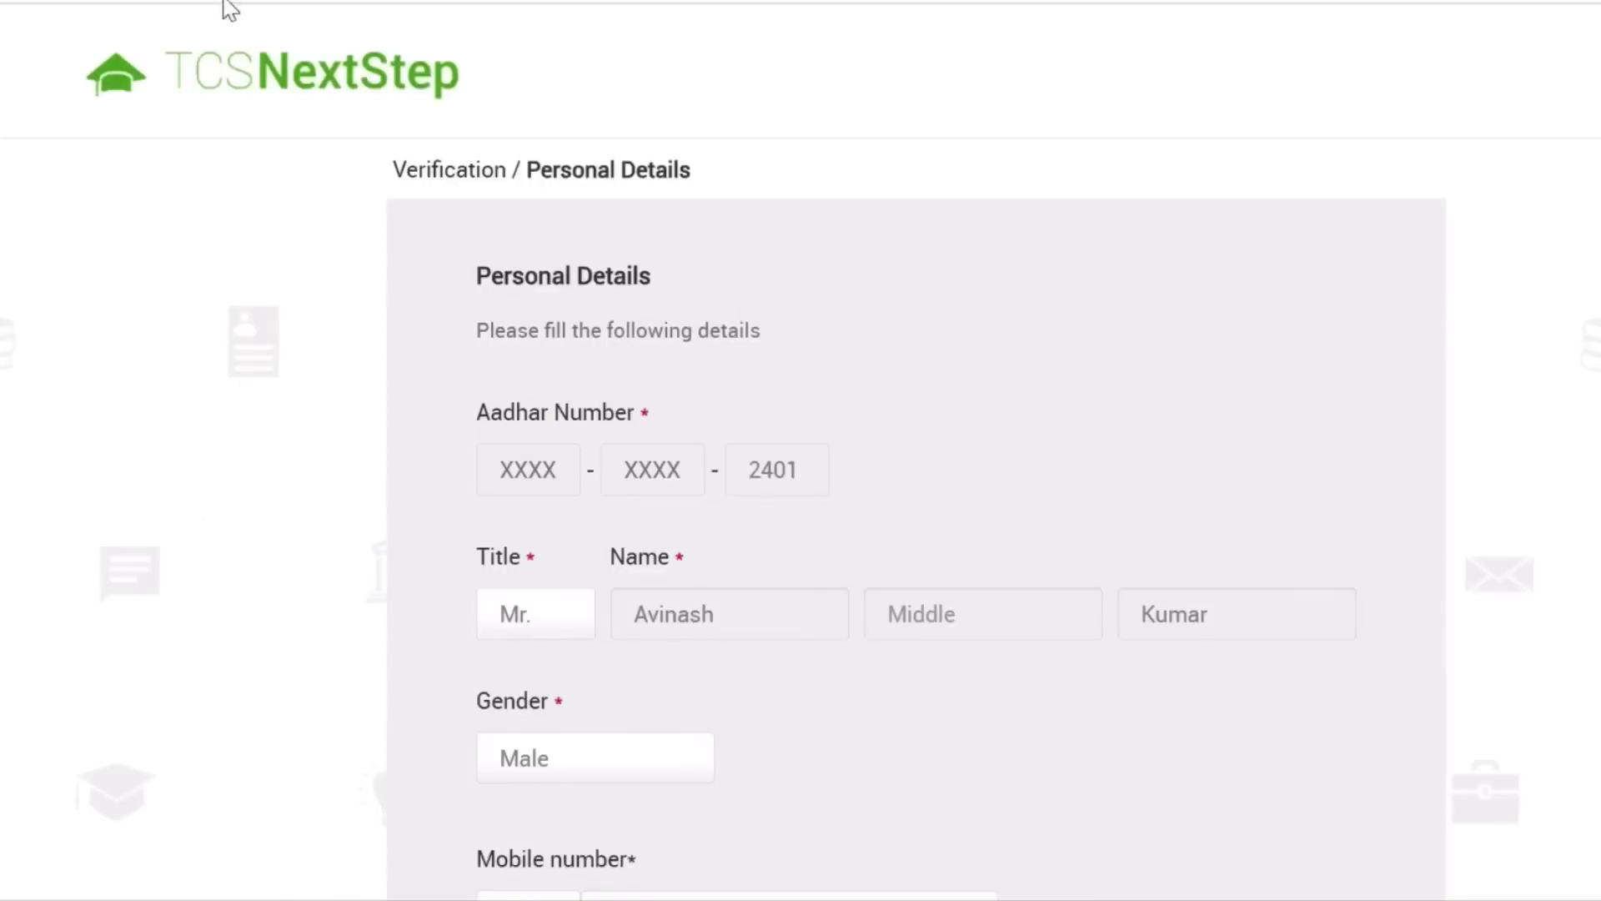
- Return to the TCS NextStep registration form and review the personal details entered
{"action": "scroll", "coordinate": [1051, 467], "scroll_direction": "down", "scroll_amount": 10}
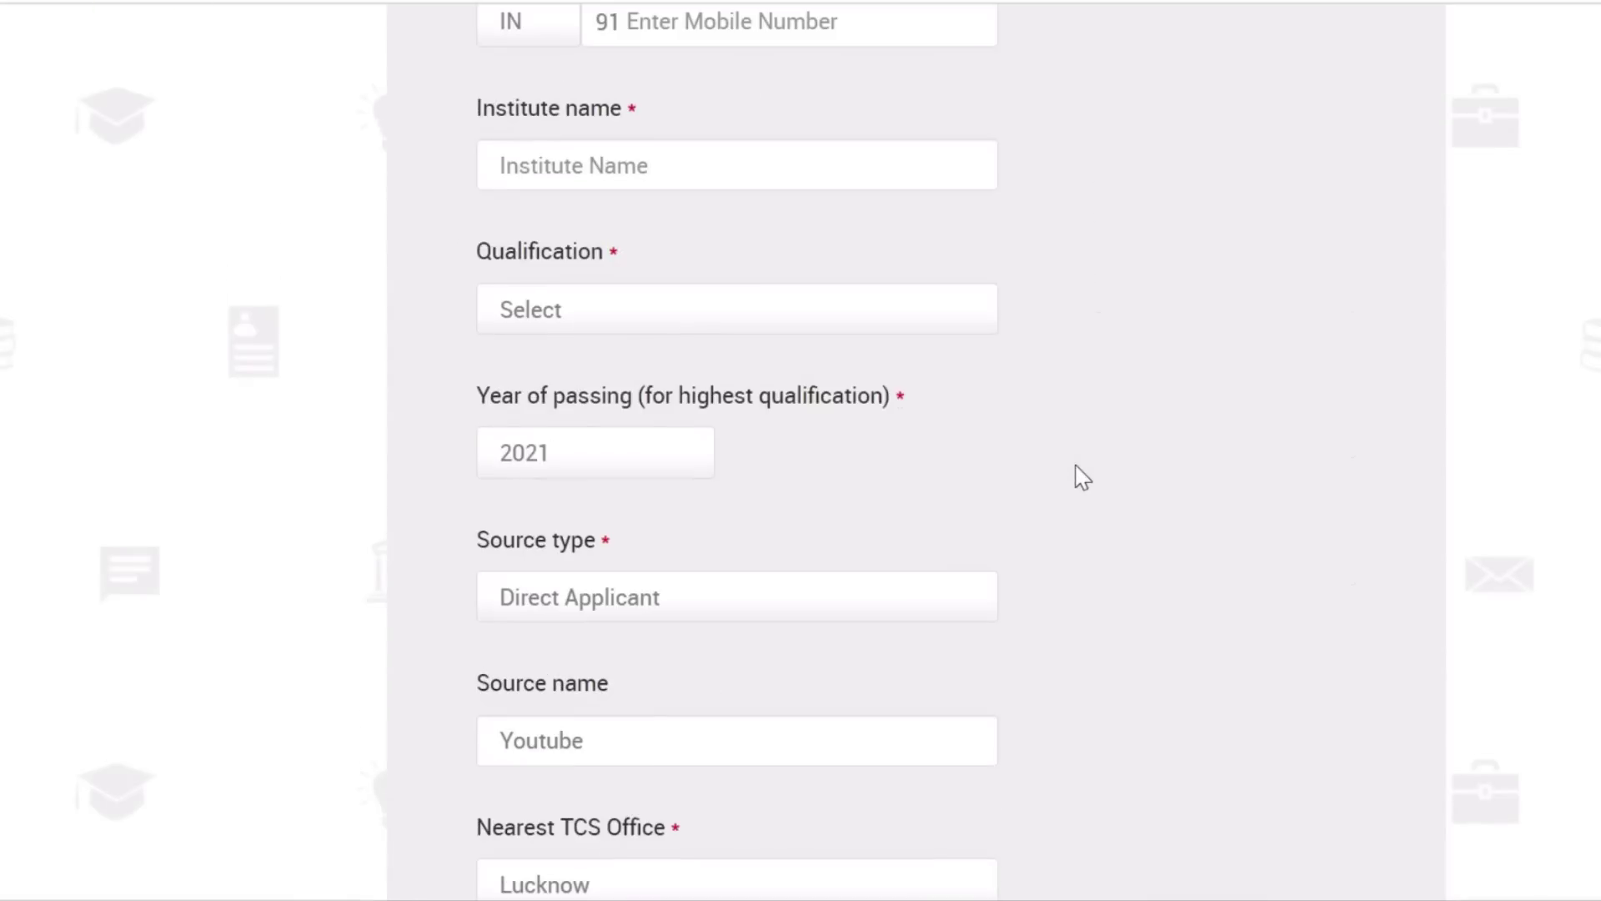